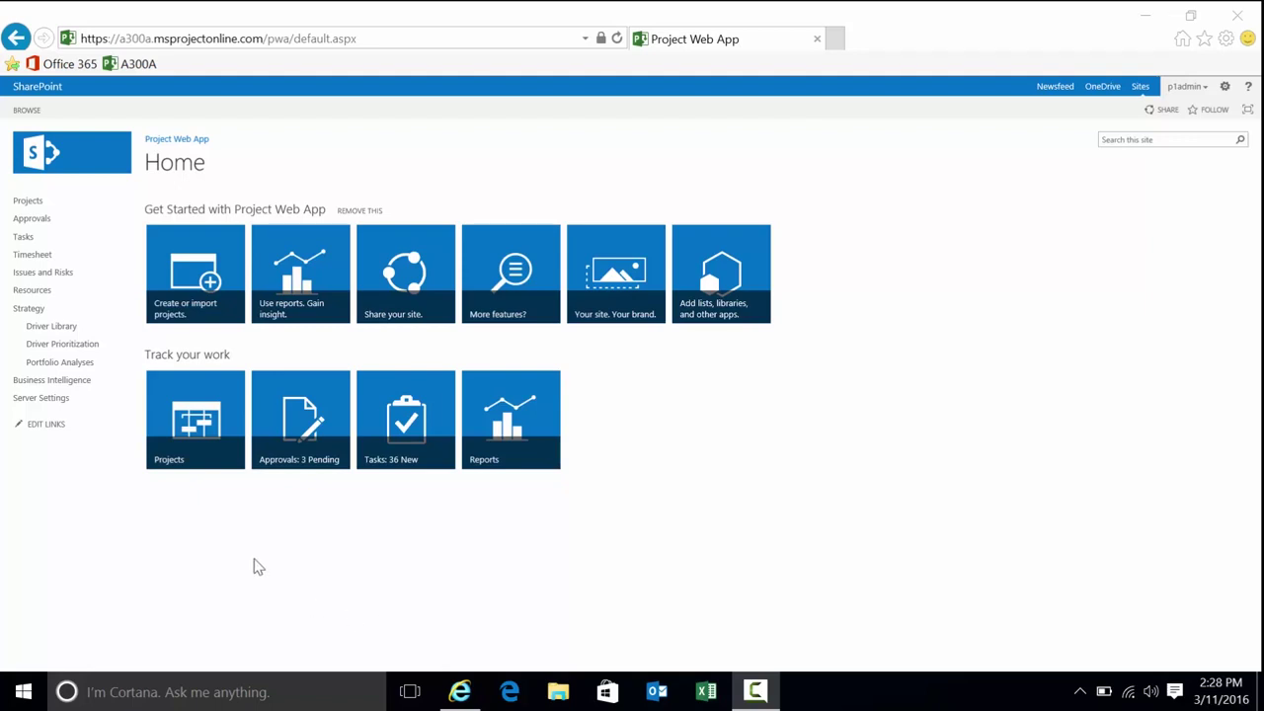
Open the Project Center and select the Asset Management program row in the project list.
click(198, 423)
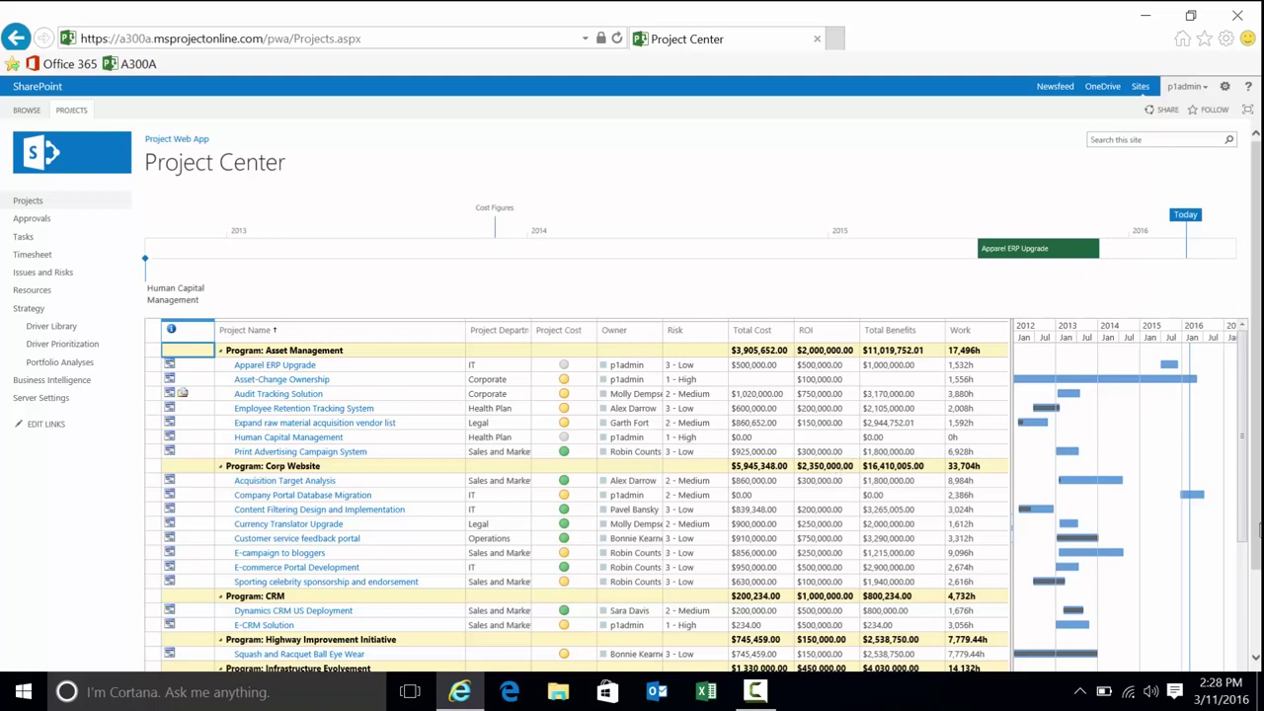
drag(1257, 505, 1257, 533)
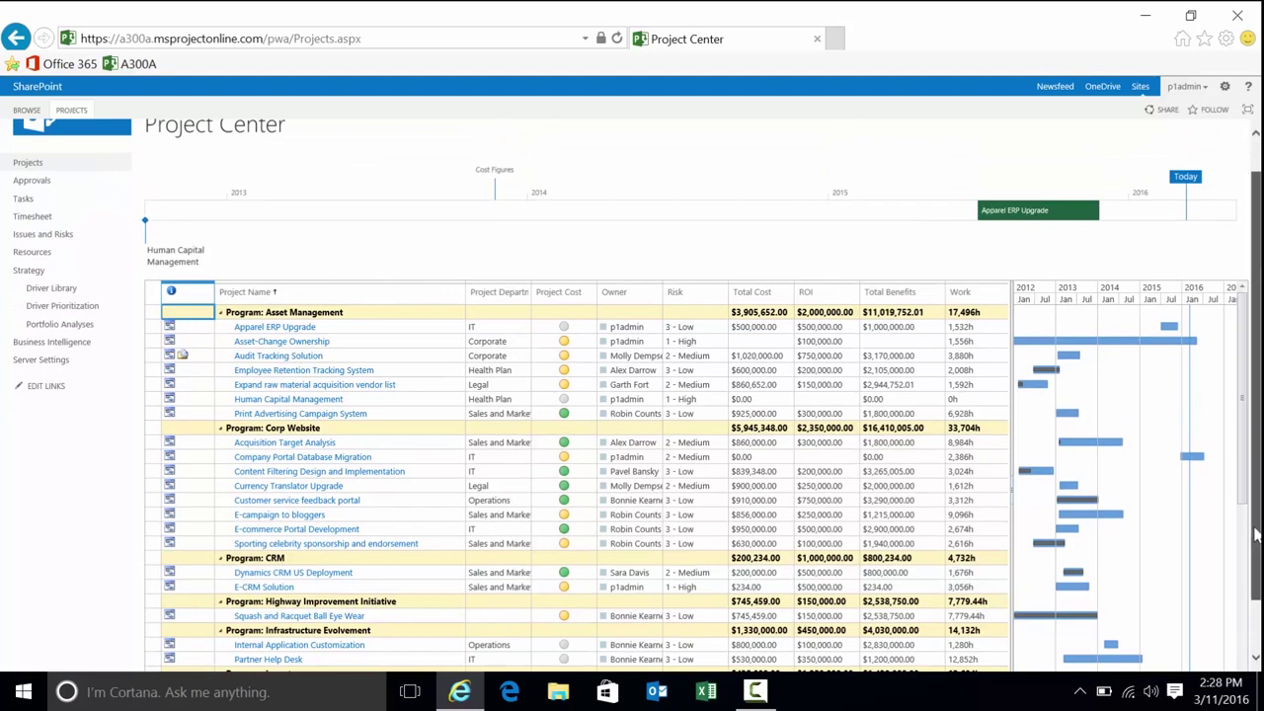
scroll(1238, 419, up, 1)
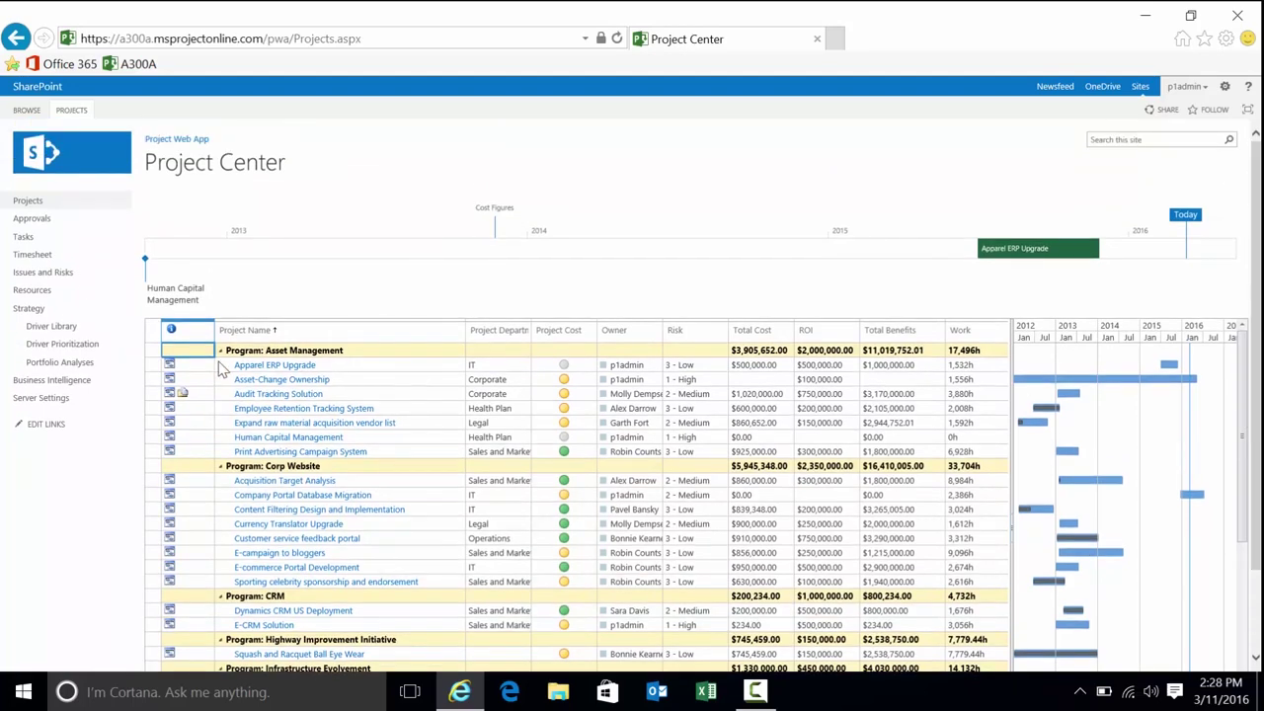
click(158, 353)
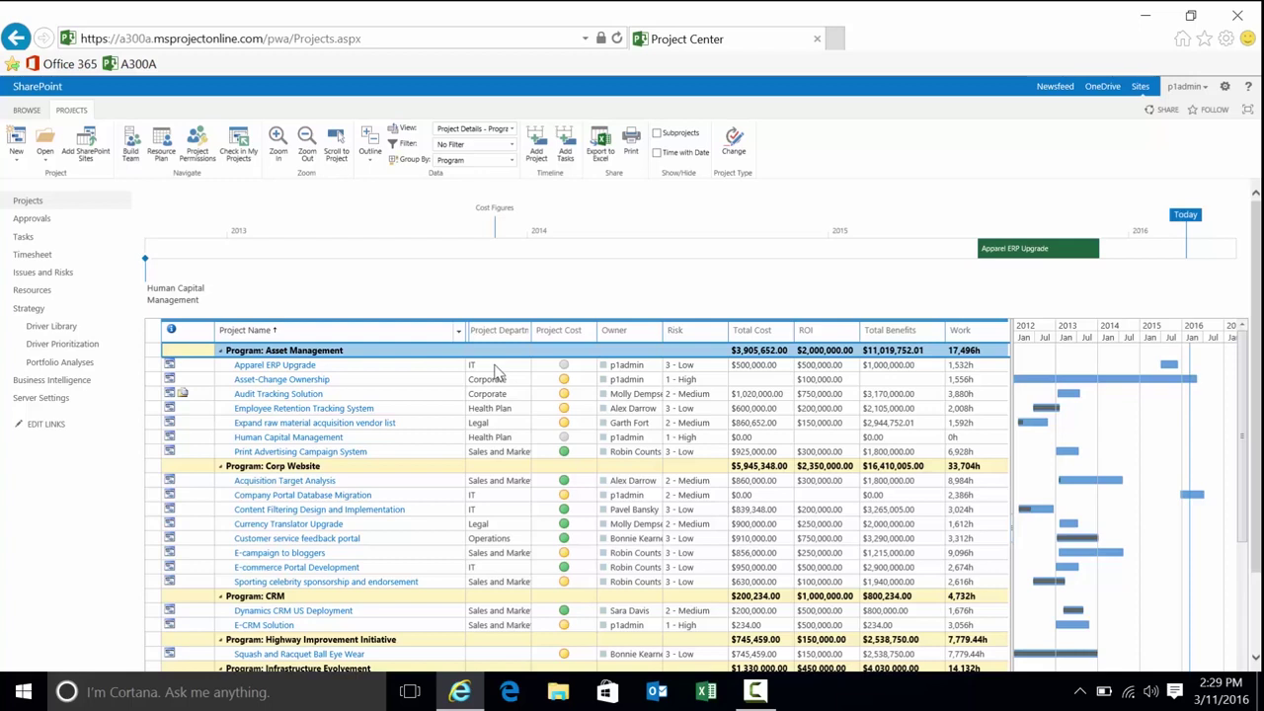
Examine the Asset Management and Corp Website projects, including departments and the Corp Website program's cost, ROI, benefits and work rollups.
click(498, 367)
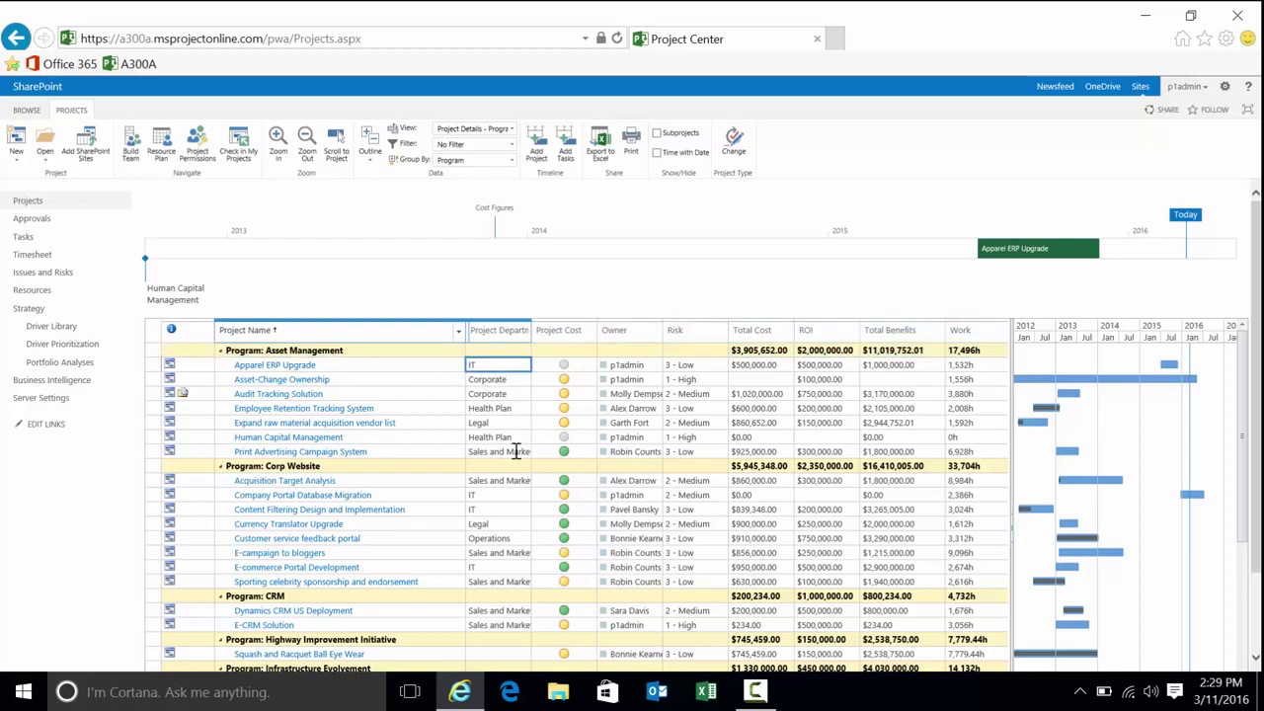
click(384, 371)
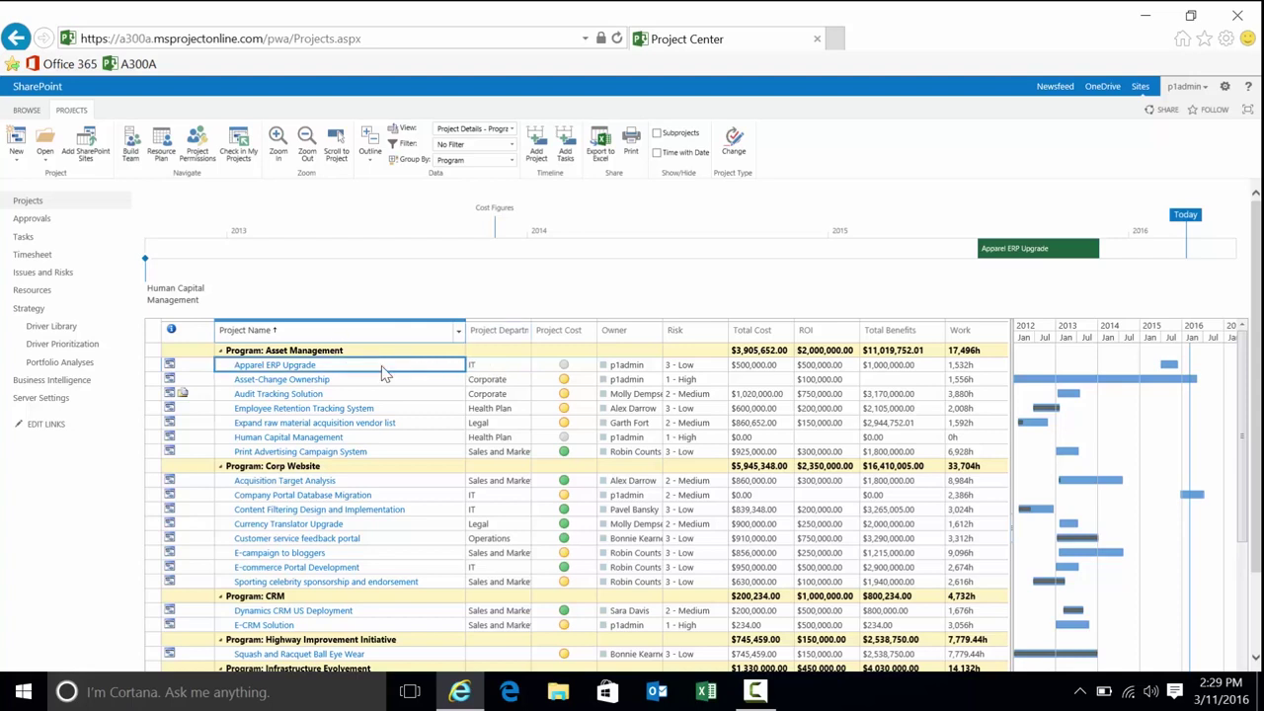
drag(384, 371, 468, 587)
click(505, 481)
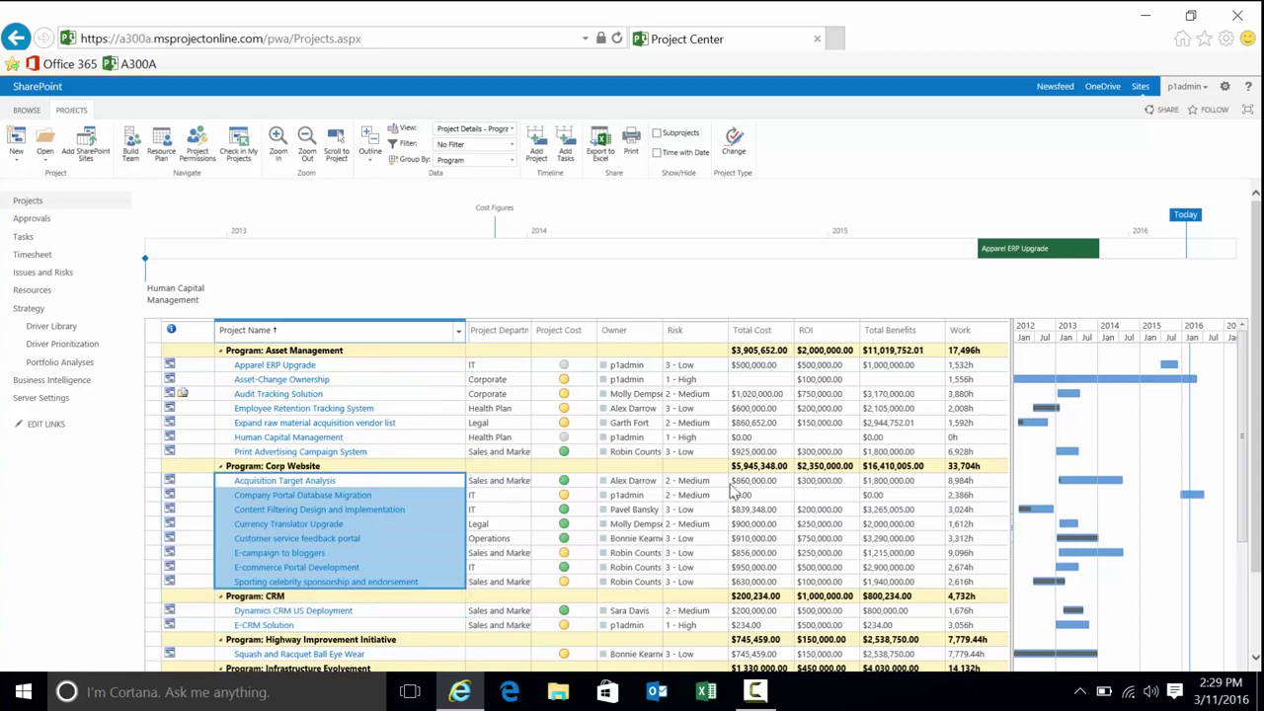
click(760, 465)
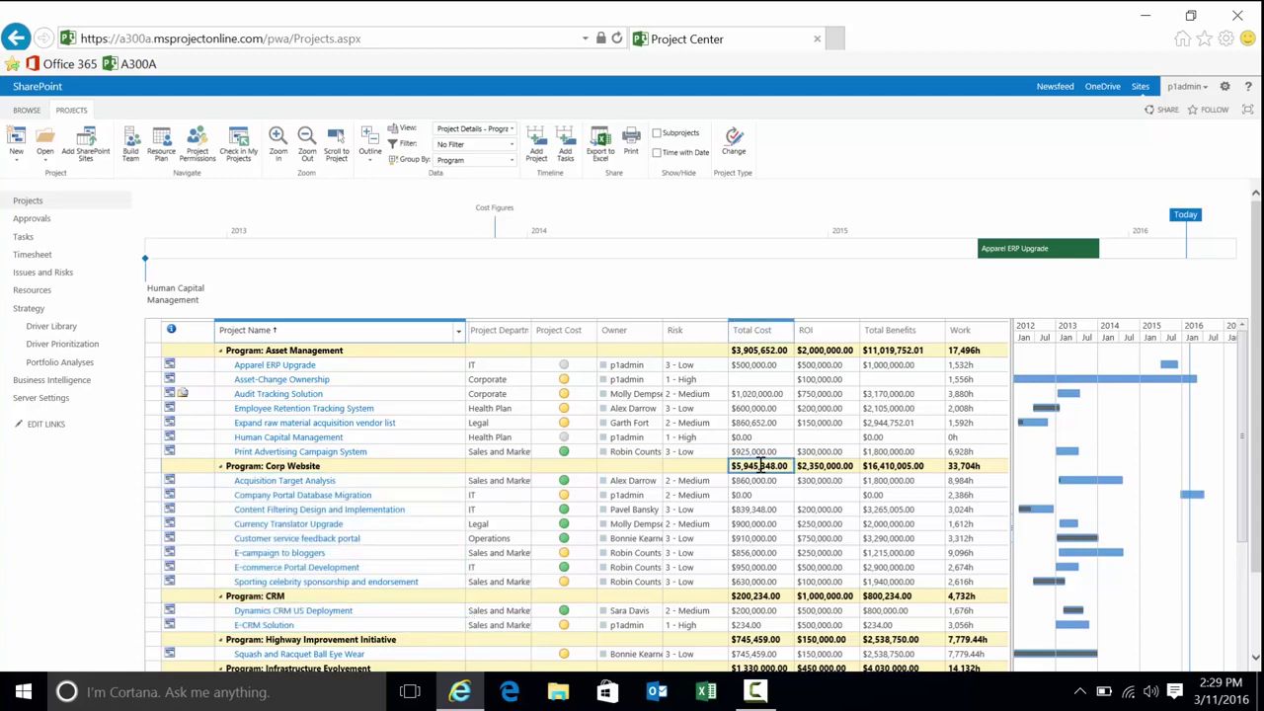
click(837, 466)
click(908, 466)
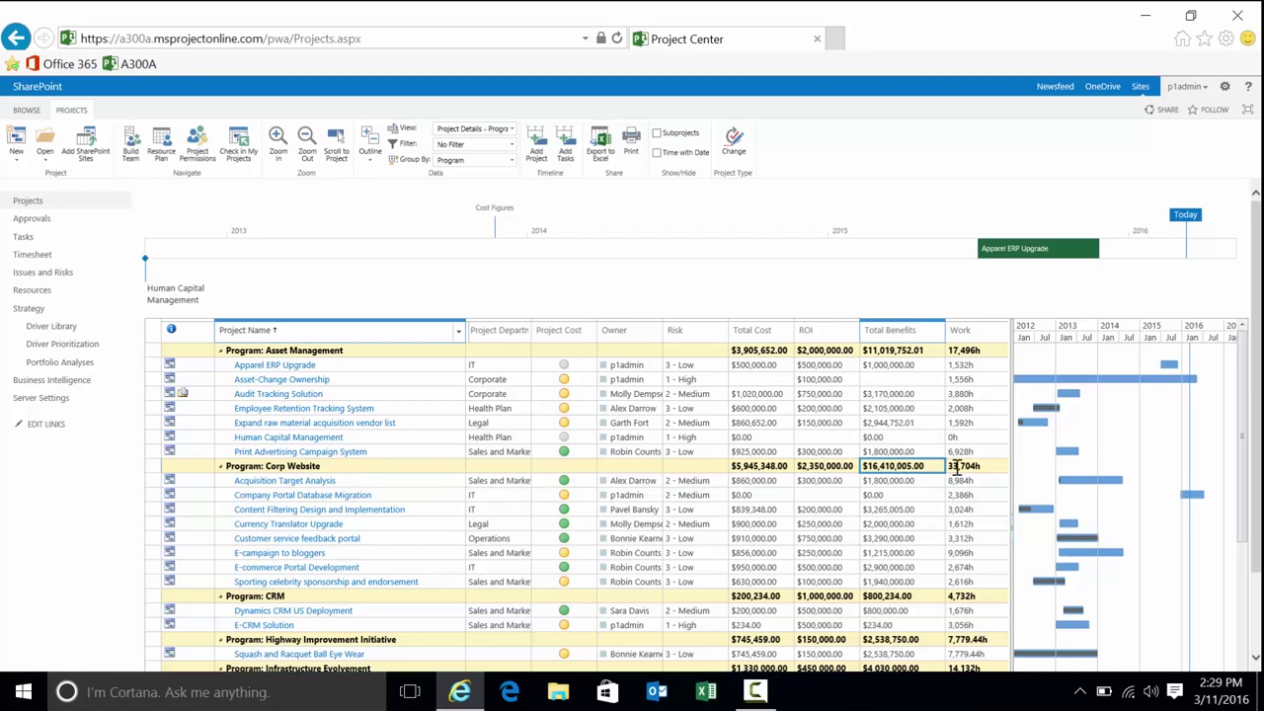
click(956, 466)
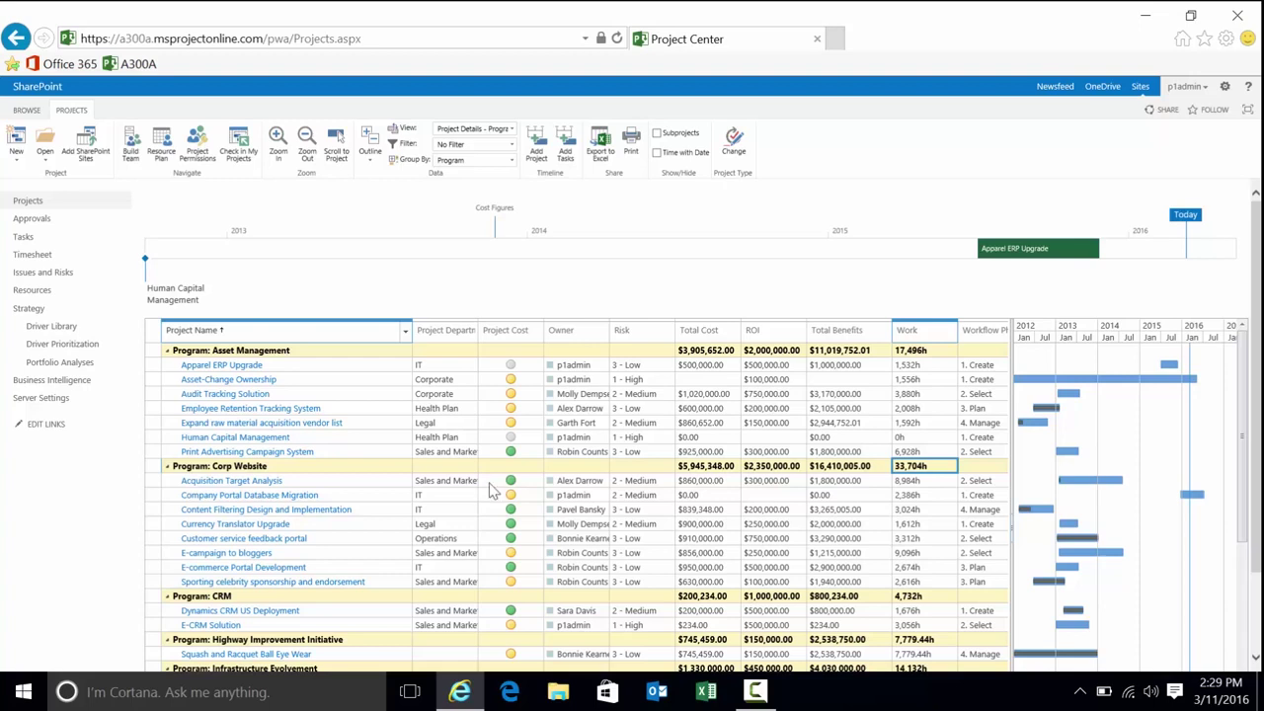
click(154, 367)
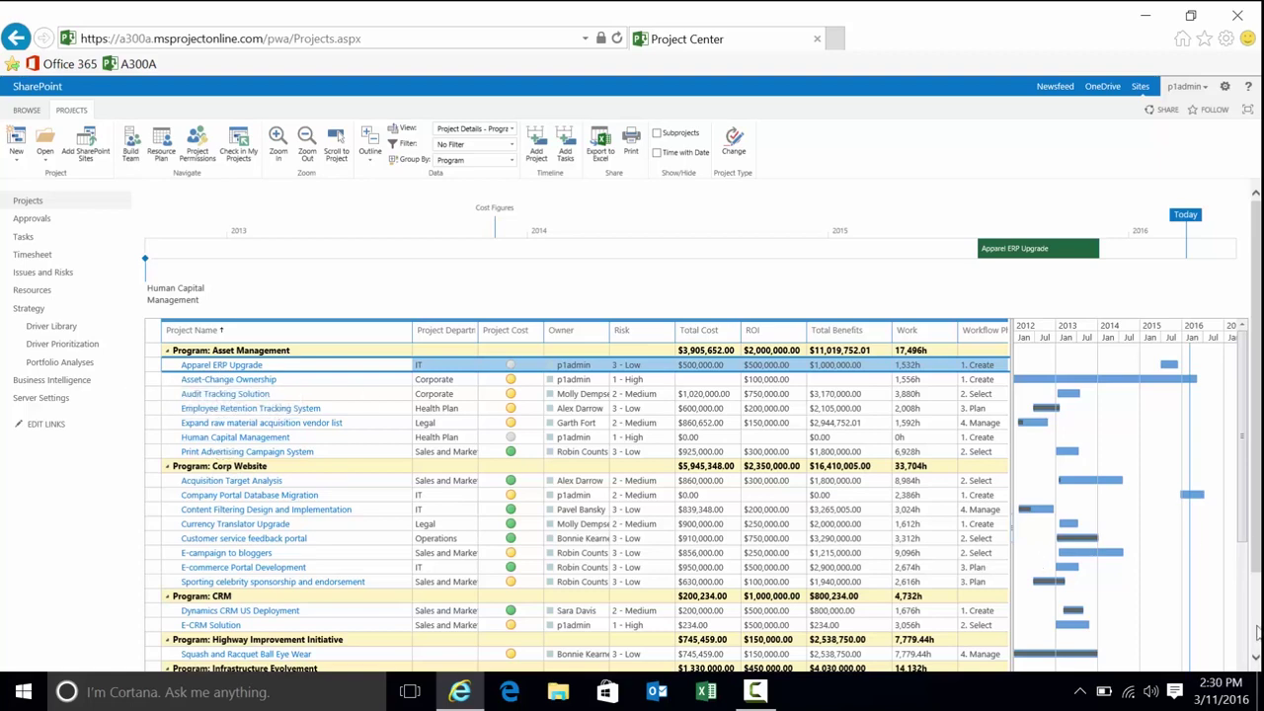
Switch the project list to the Project Details - Stage view and zoom out its Gantt chart to show years and half-years.
scroll(1254, 632, down, 2)
scroll(1254, 476, up, 2)
click(512, 130)
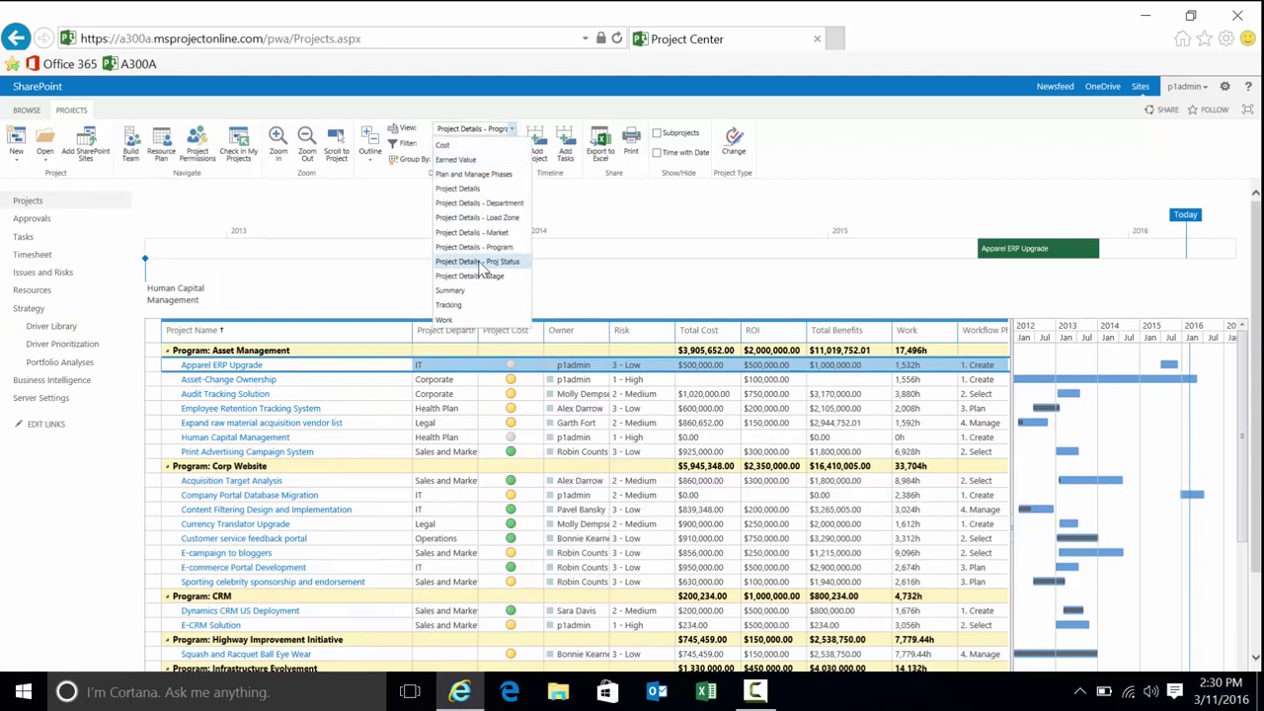
click(471, 276)
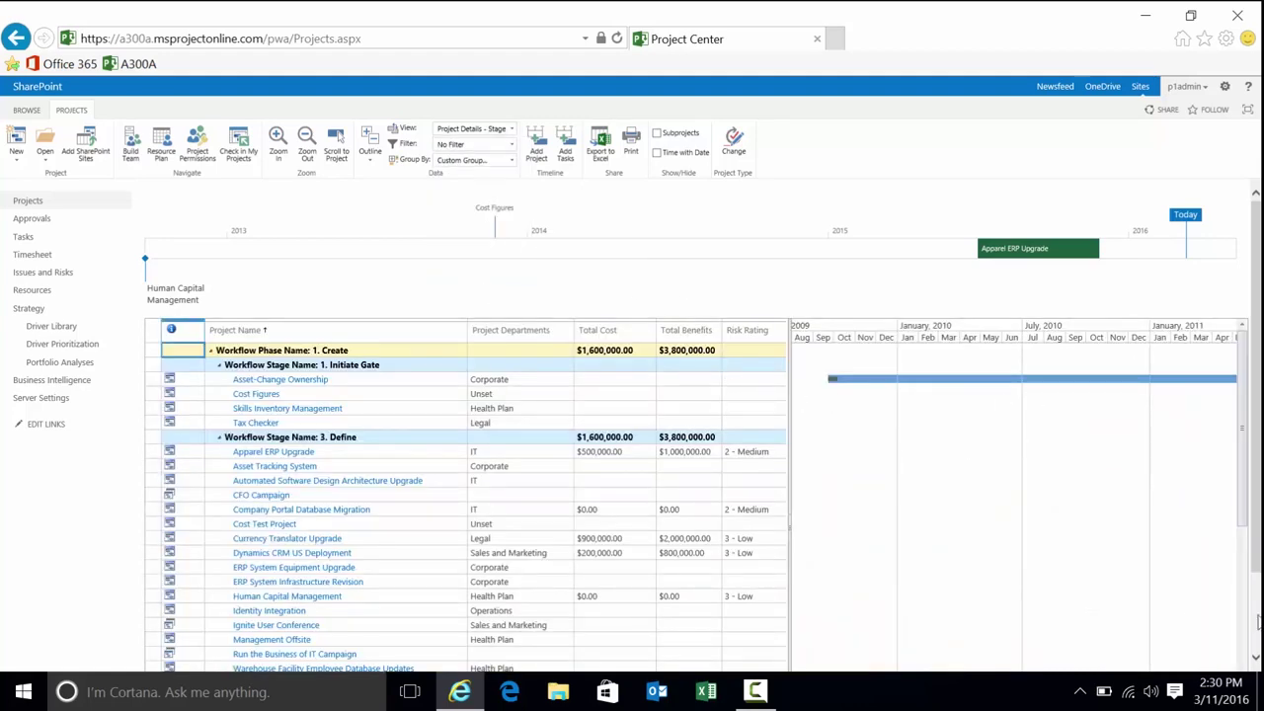
scroll(1256, 644, down, 2)
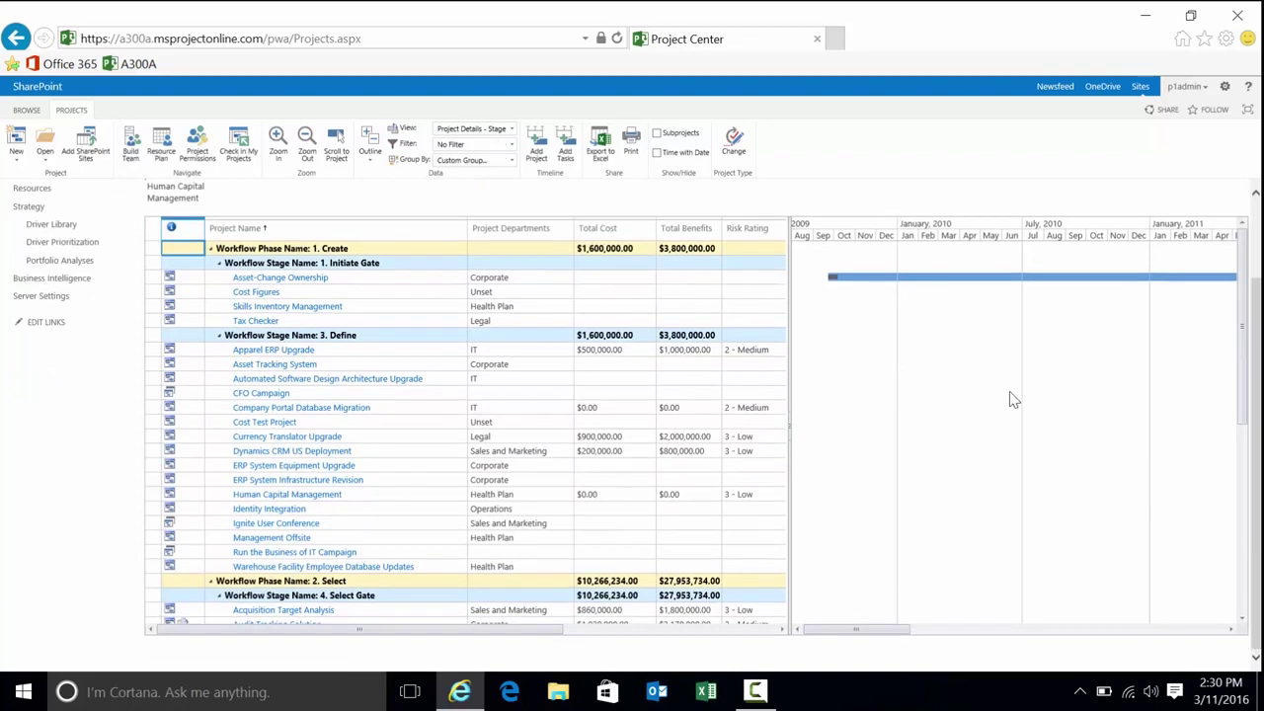
click(308, 147)
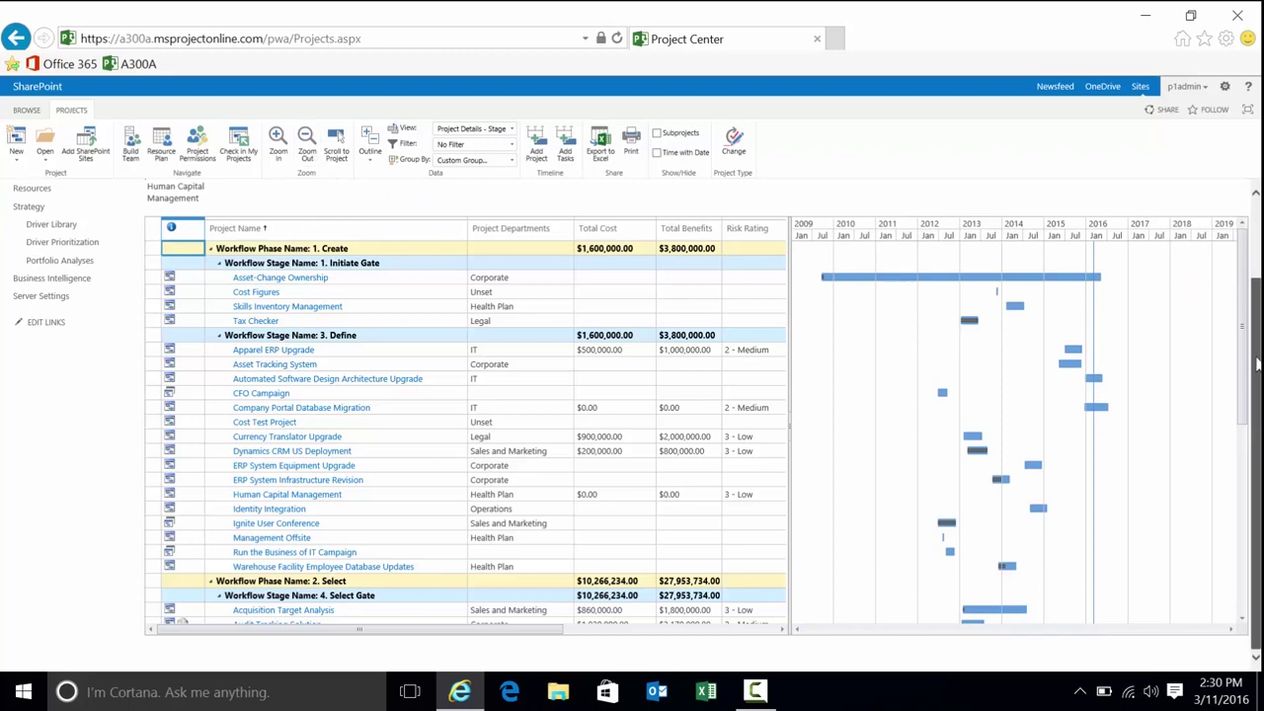
scroll(1257, 365, up, 1)
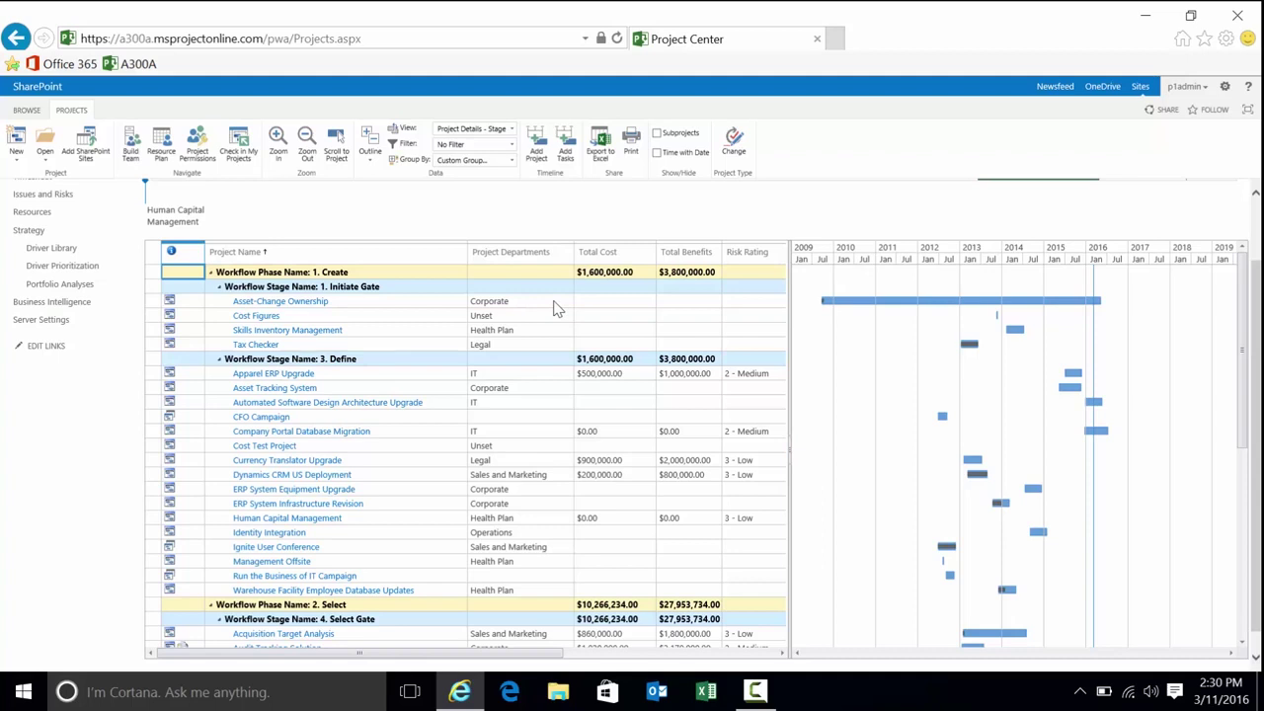
Examine how projects in the Create workflow phase are grouped under the Initiate Gate and Define stages.
click(429, 276)
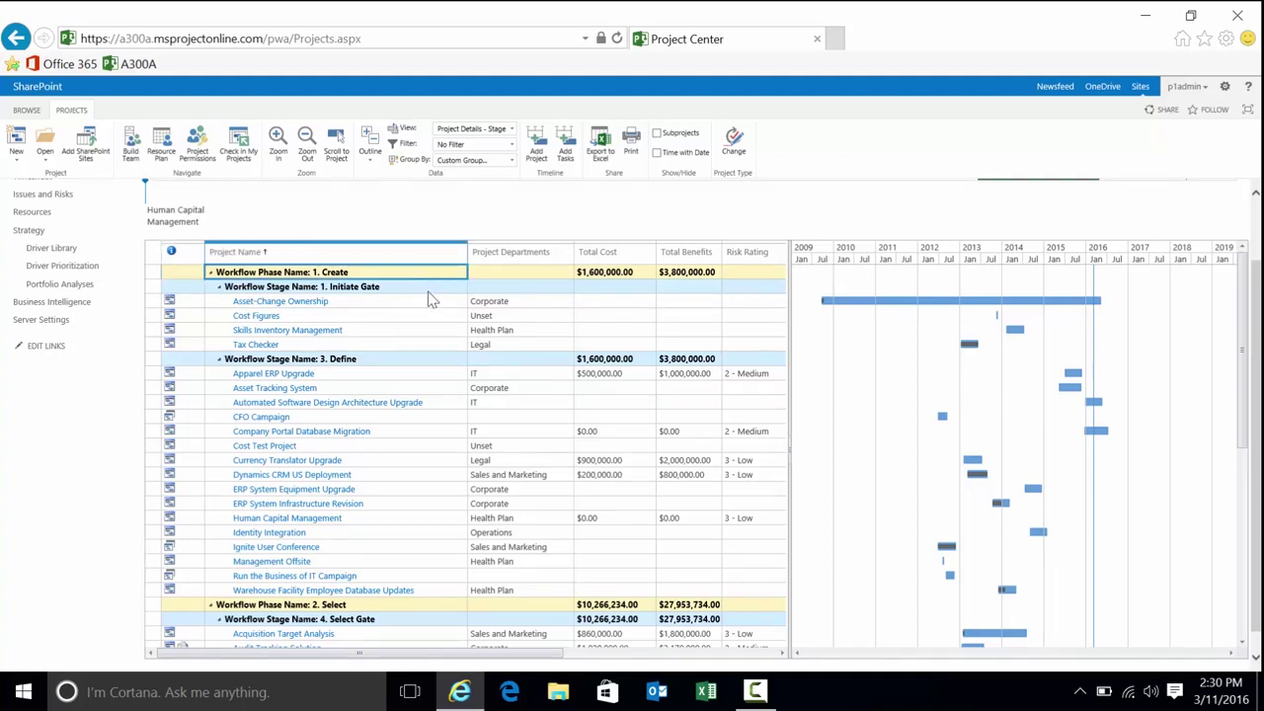
click(424, 361)
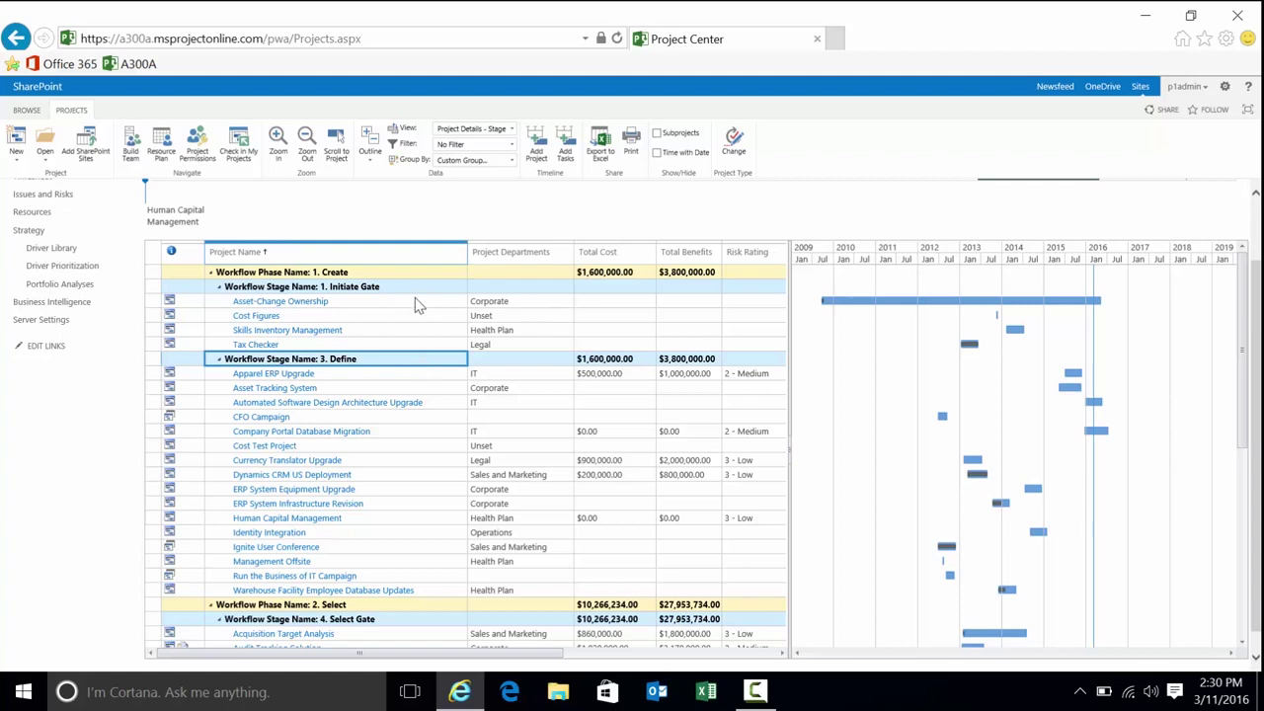
drag(414, 301, 431, 393)
click(484, 344)
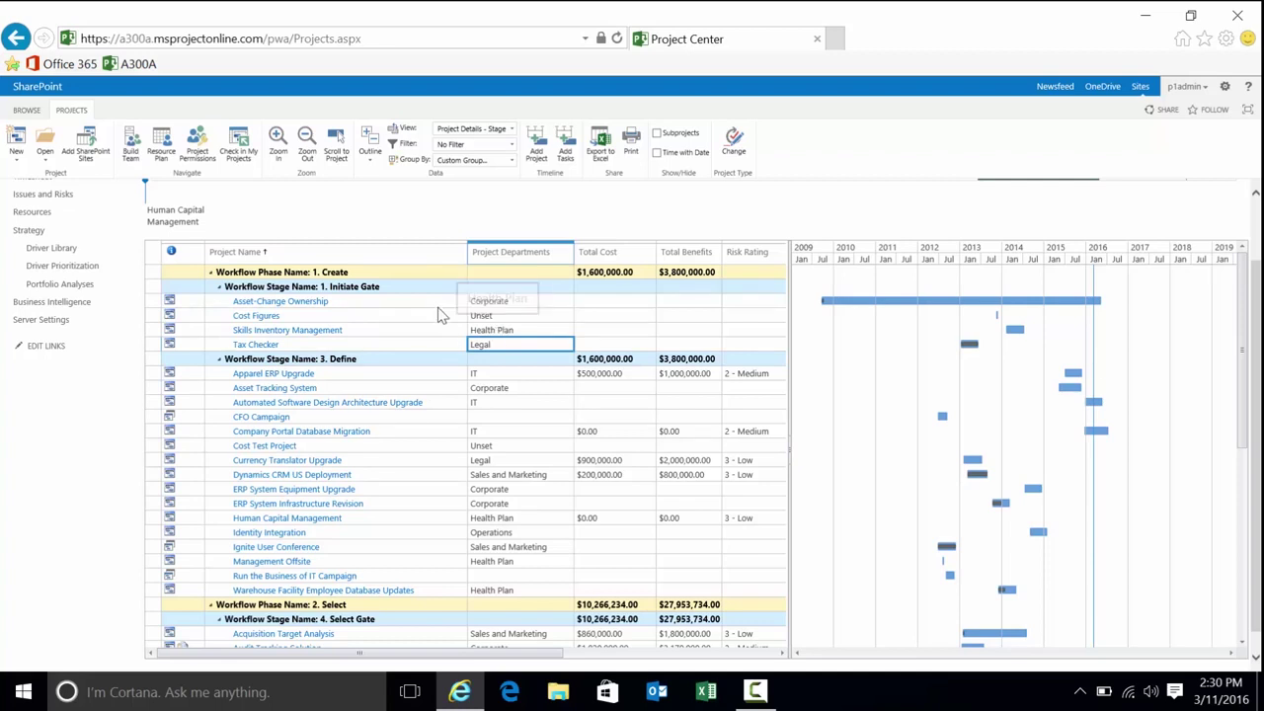
drag(438, 302, 457, 346)
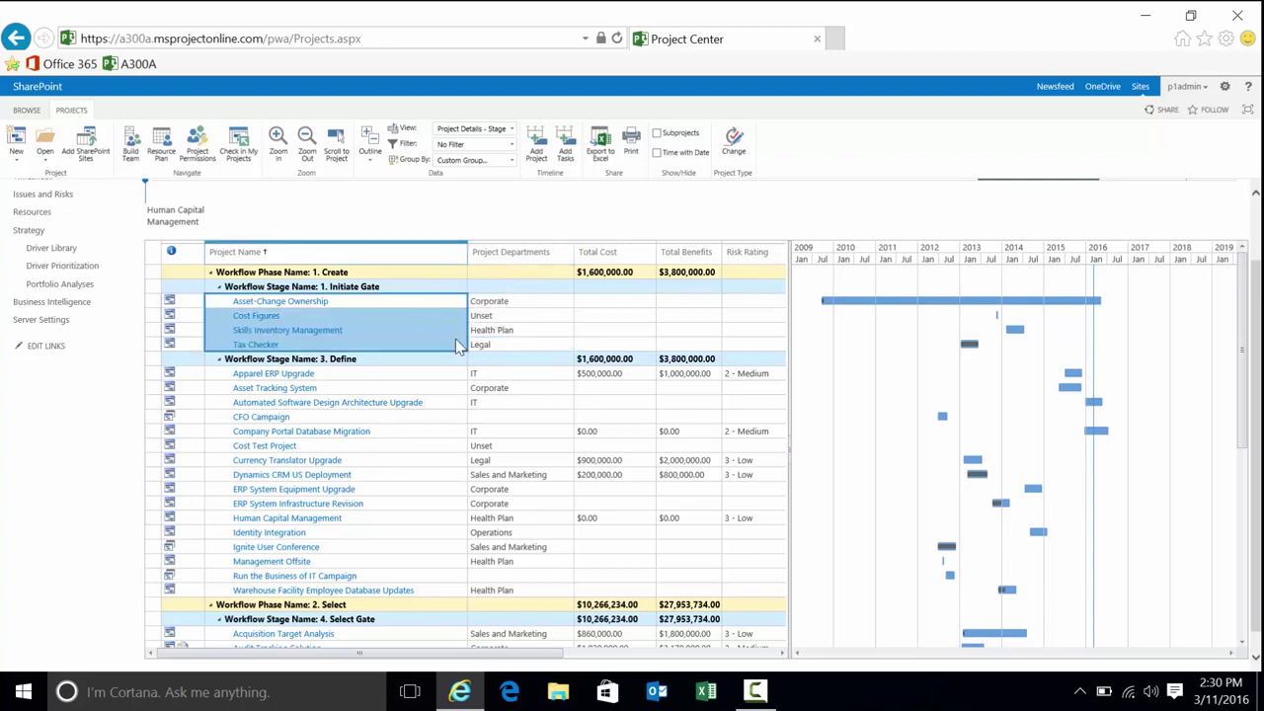
click(446, 375)
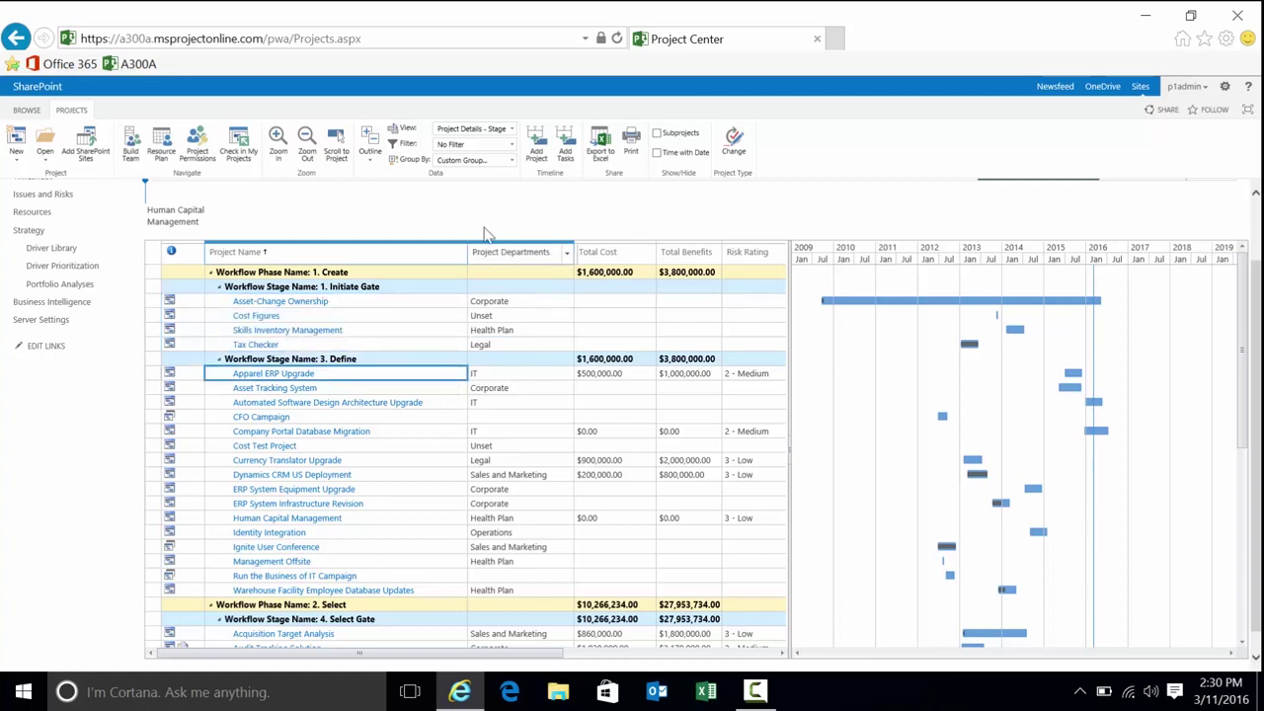
Switch the project list to the Summary view and open the Software Development Plan project.
click(511, 128)
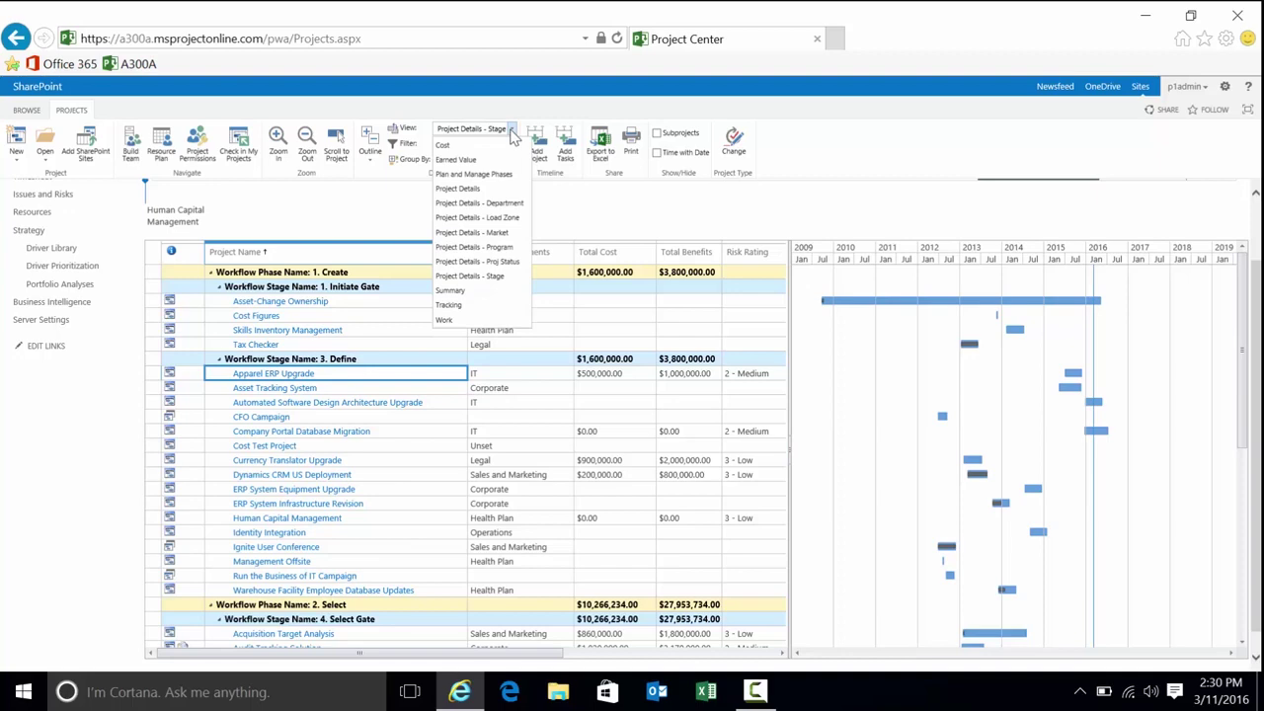
click(474, 290)
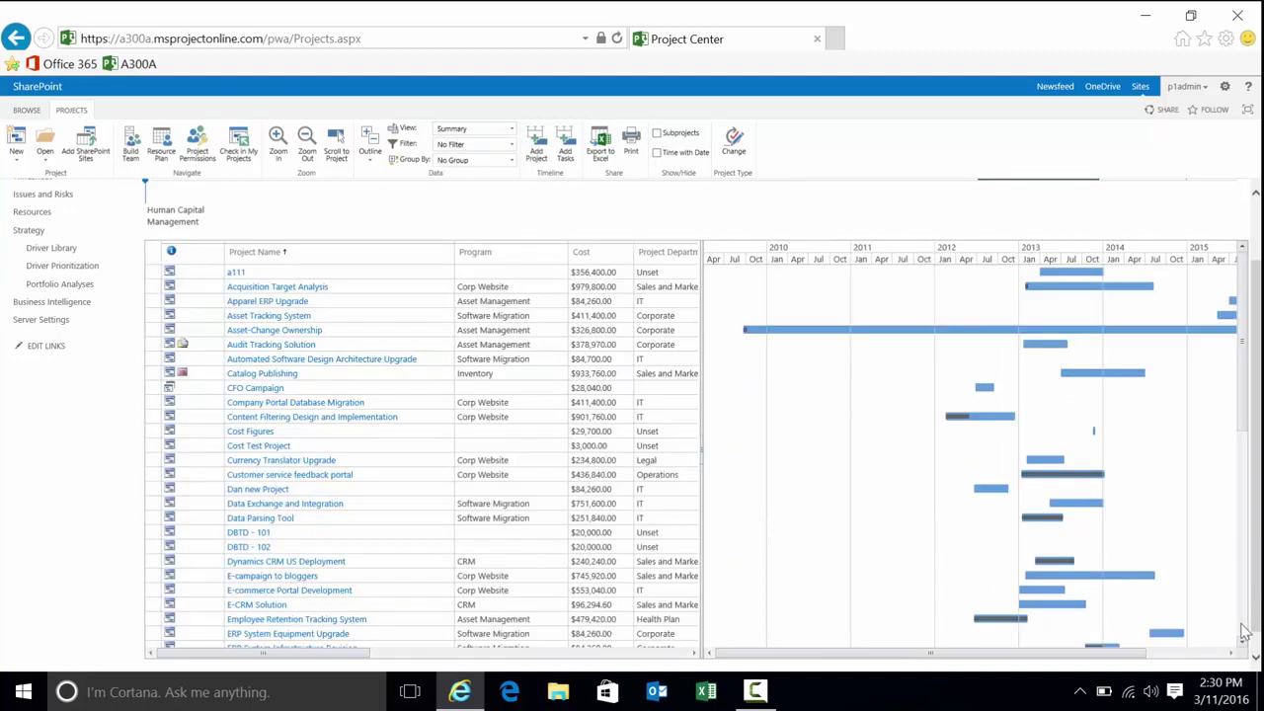
click(1243, 630)
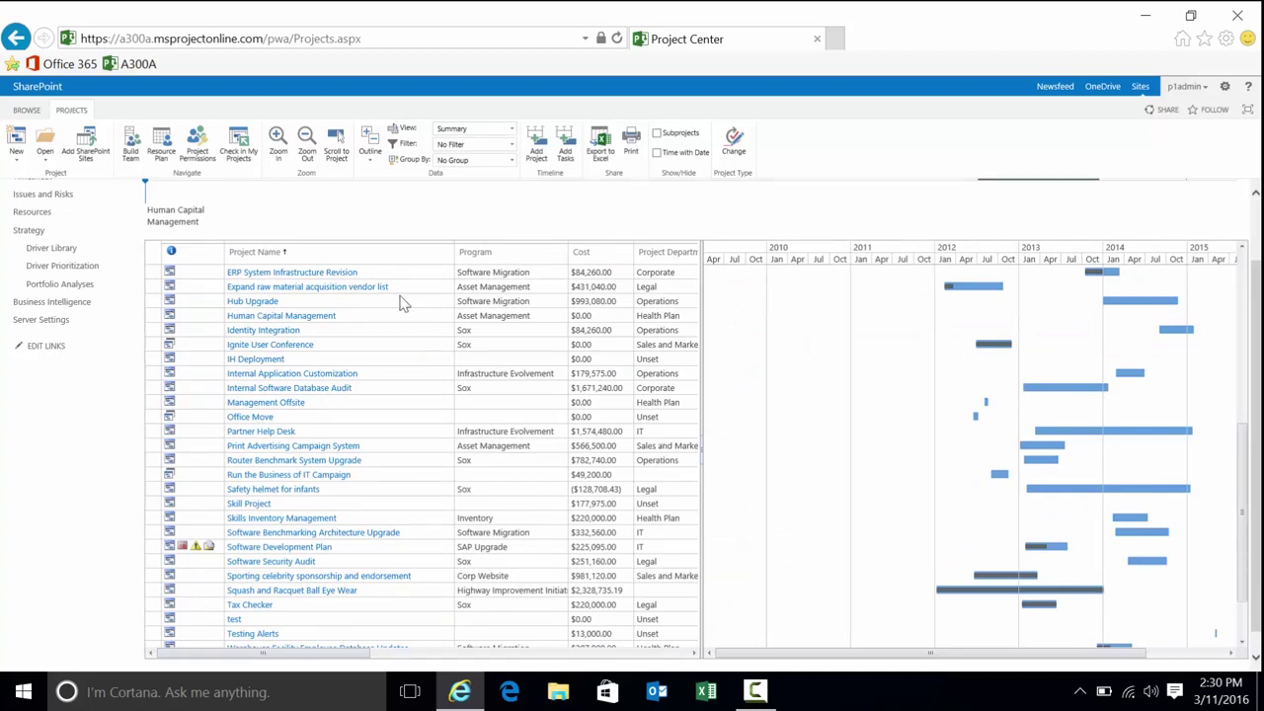
click(280, 548)
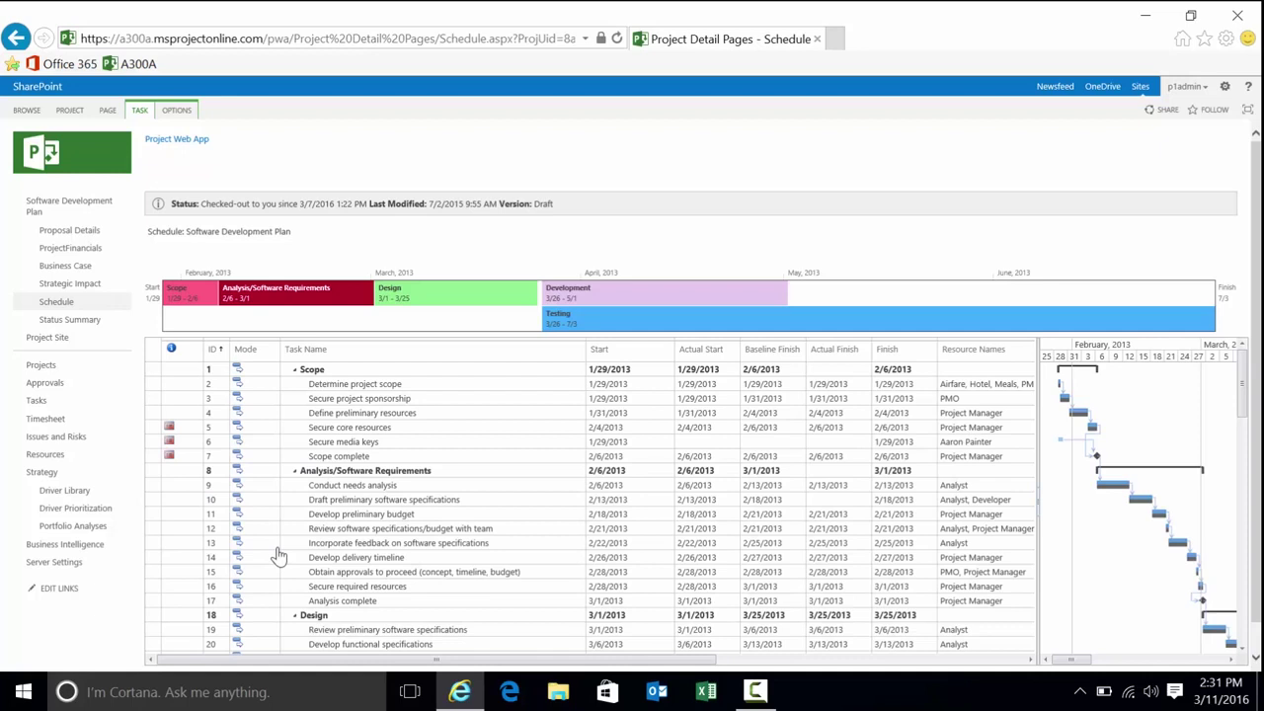
Review the Scope and Analysis/Software Requirements tasks in the schedule and widen the Gantt chart area.
click(161, 370)
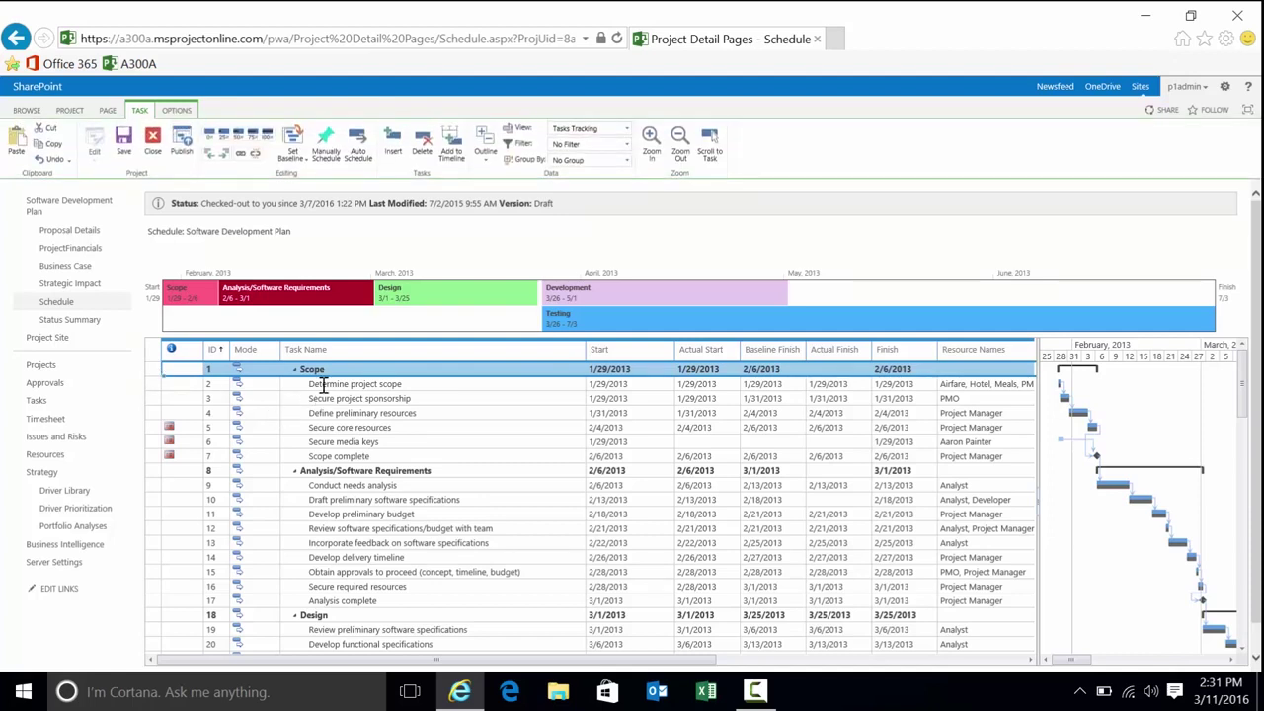
drag(320, 384, 358, 472)
click(359, 471)
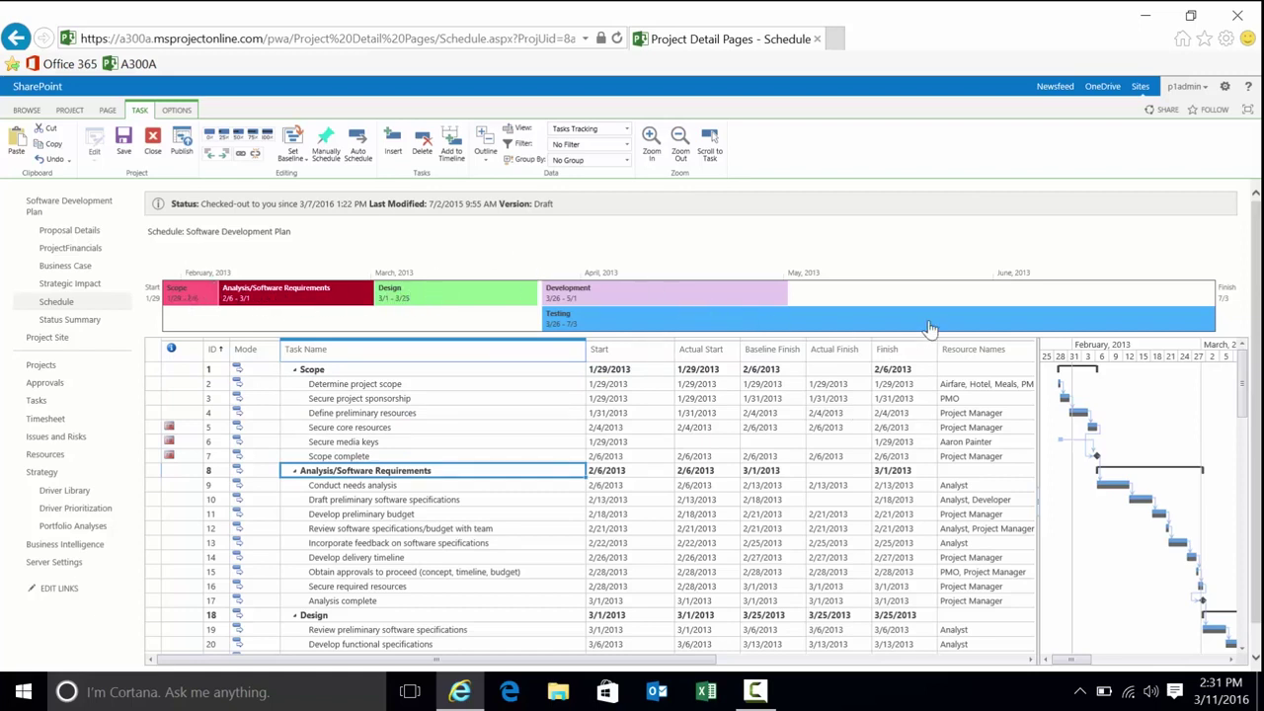
drag(1039, 408, 822, 403)
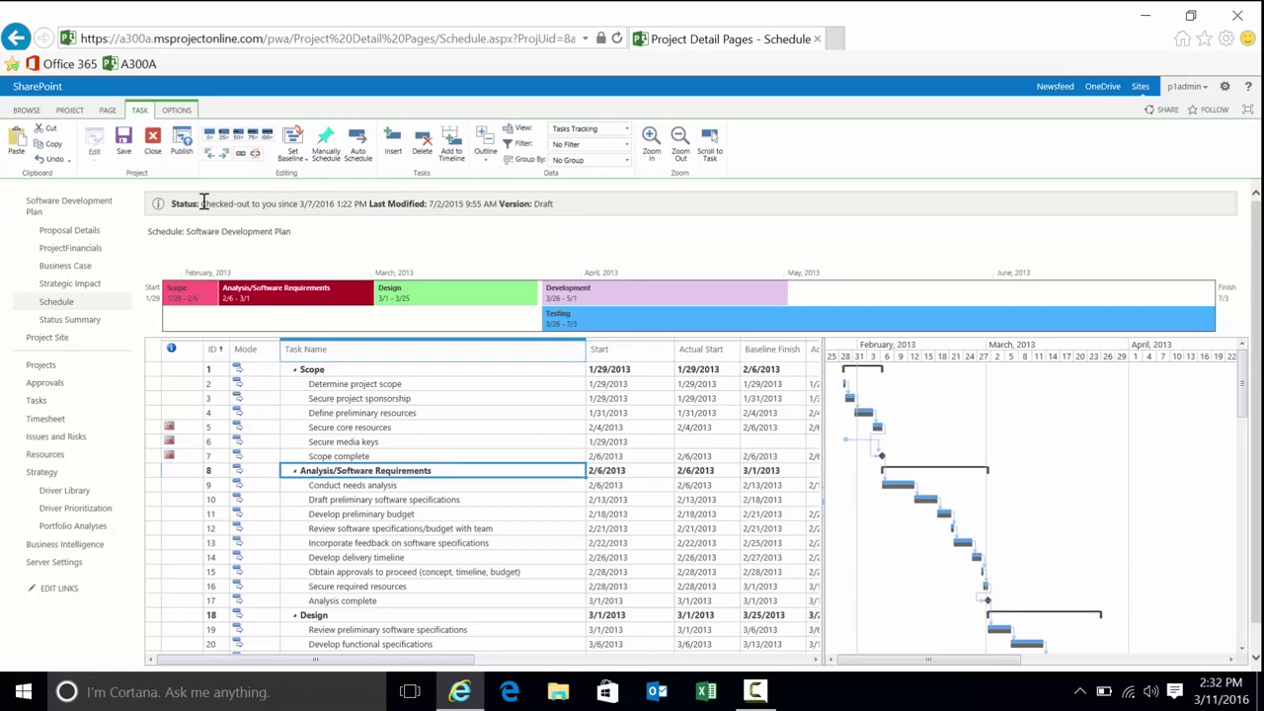
Highlight the check-out text in the project's status line.
drag(200, 203, 270, 205)
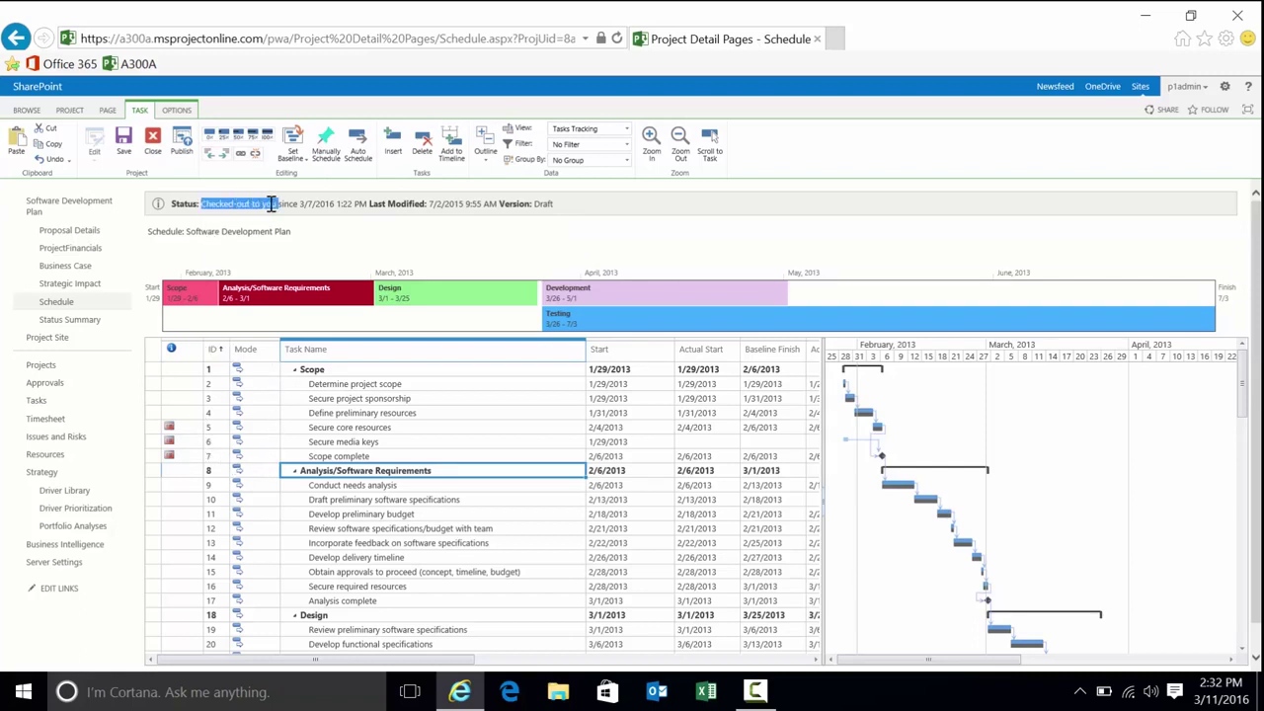
drag(270, 204, 277, 203)
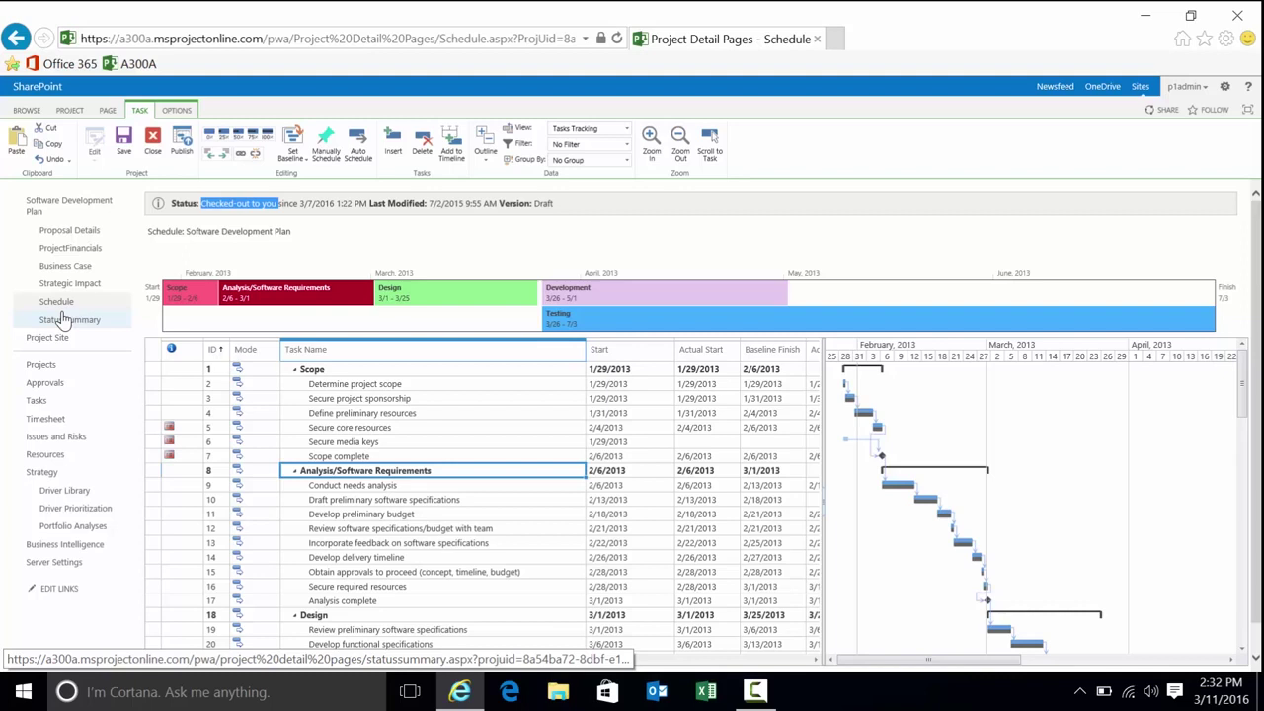
Review the Proposal Details page from the description to the project stakeholders field, and open the Business Case page.
click(70, 240)
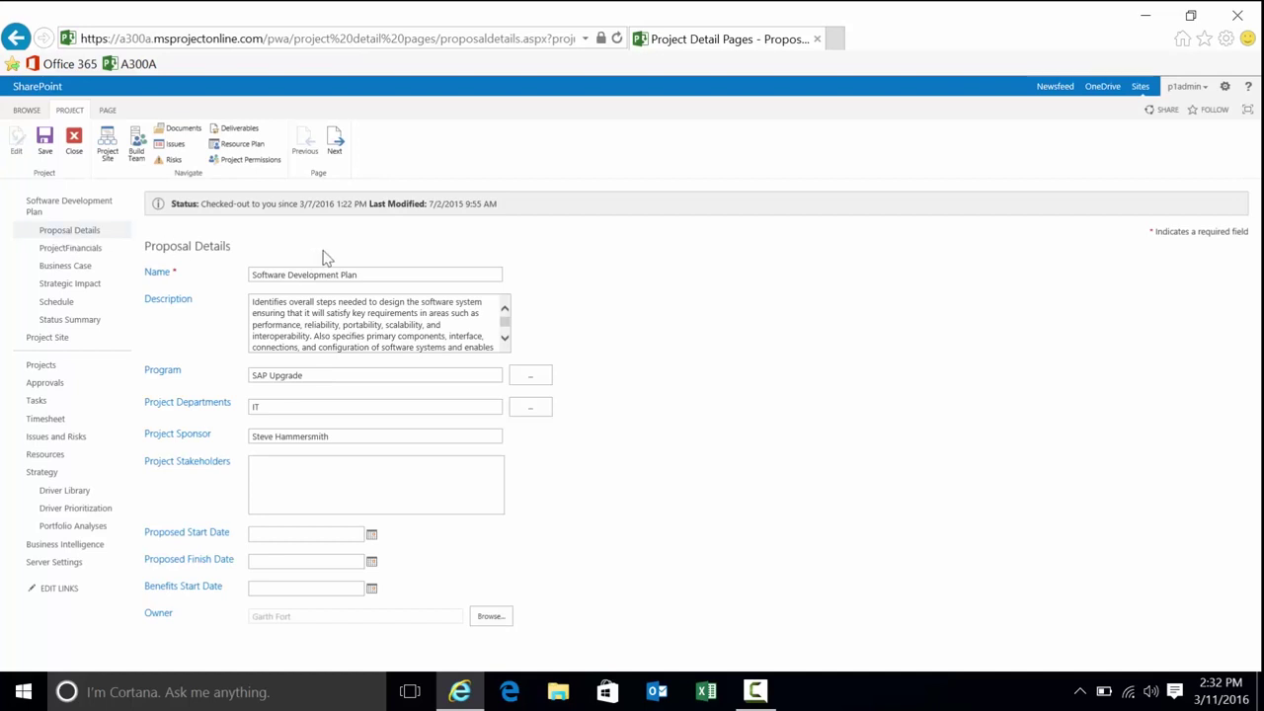
triple_click(318, 333)
drag(330, 380, 246, 378)
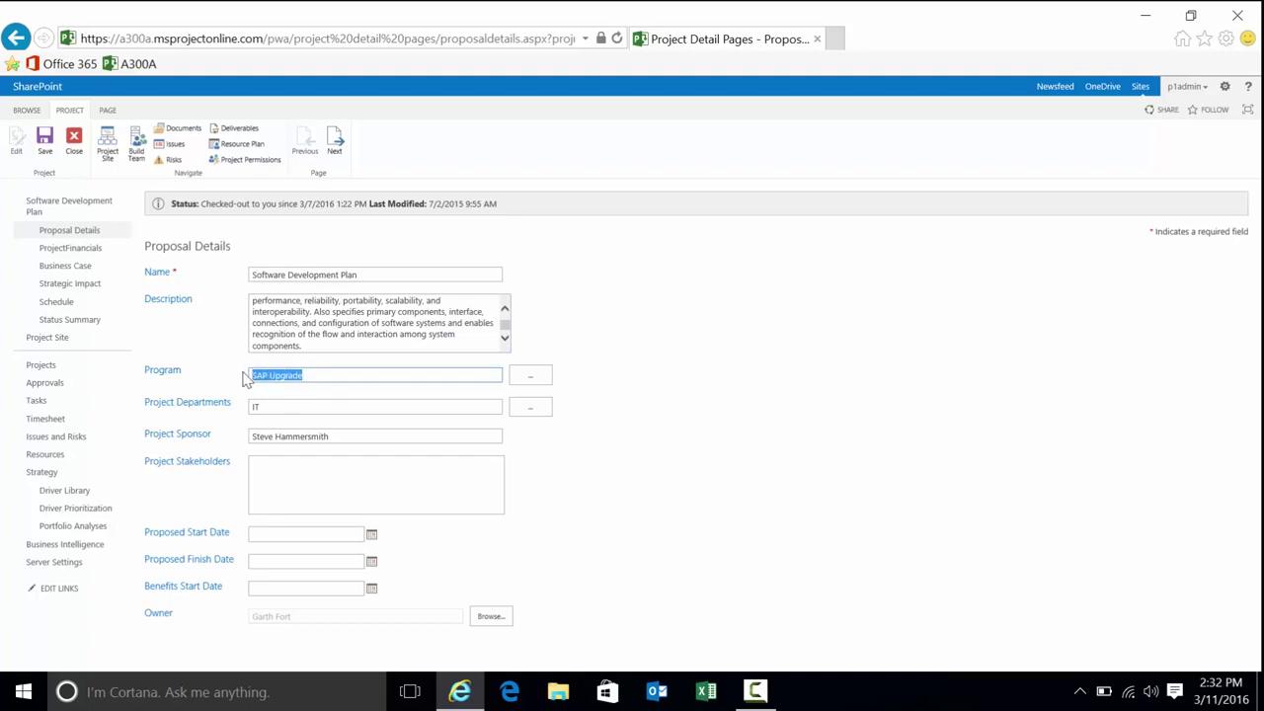
click(240, 424)
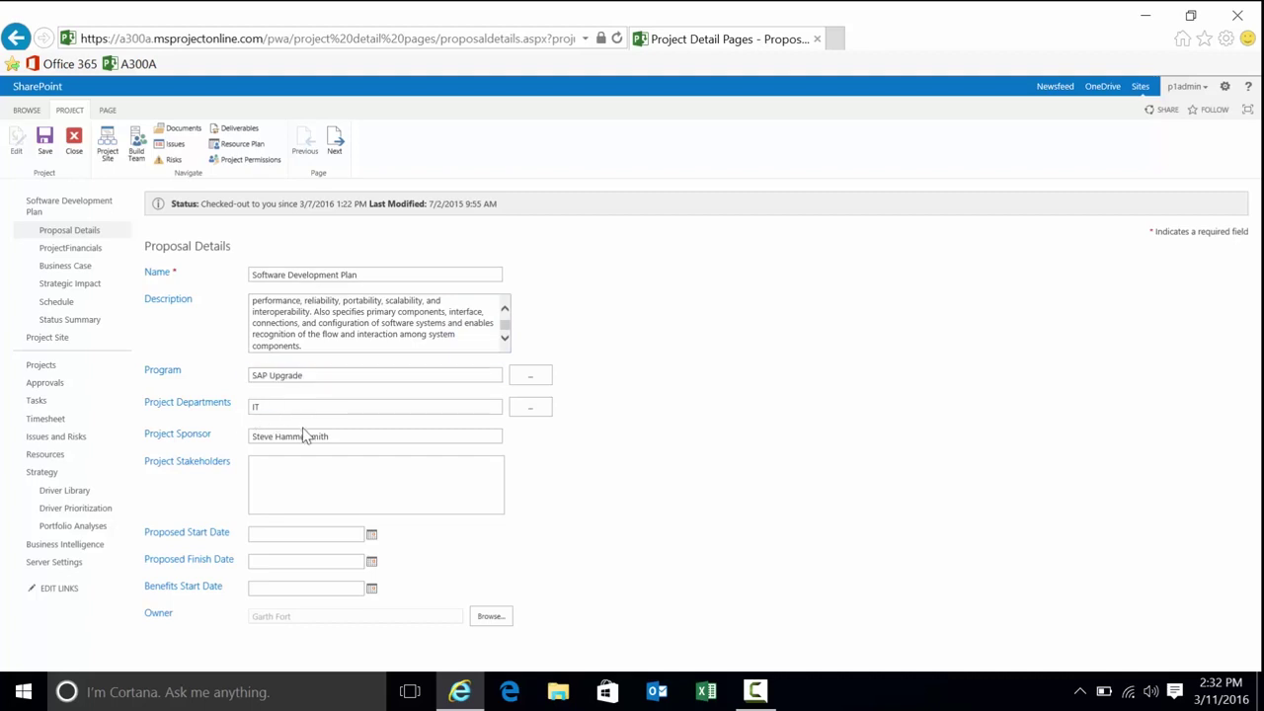
click(260, 482)
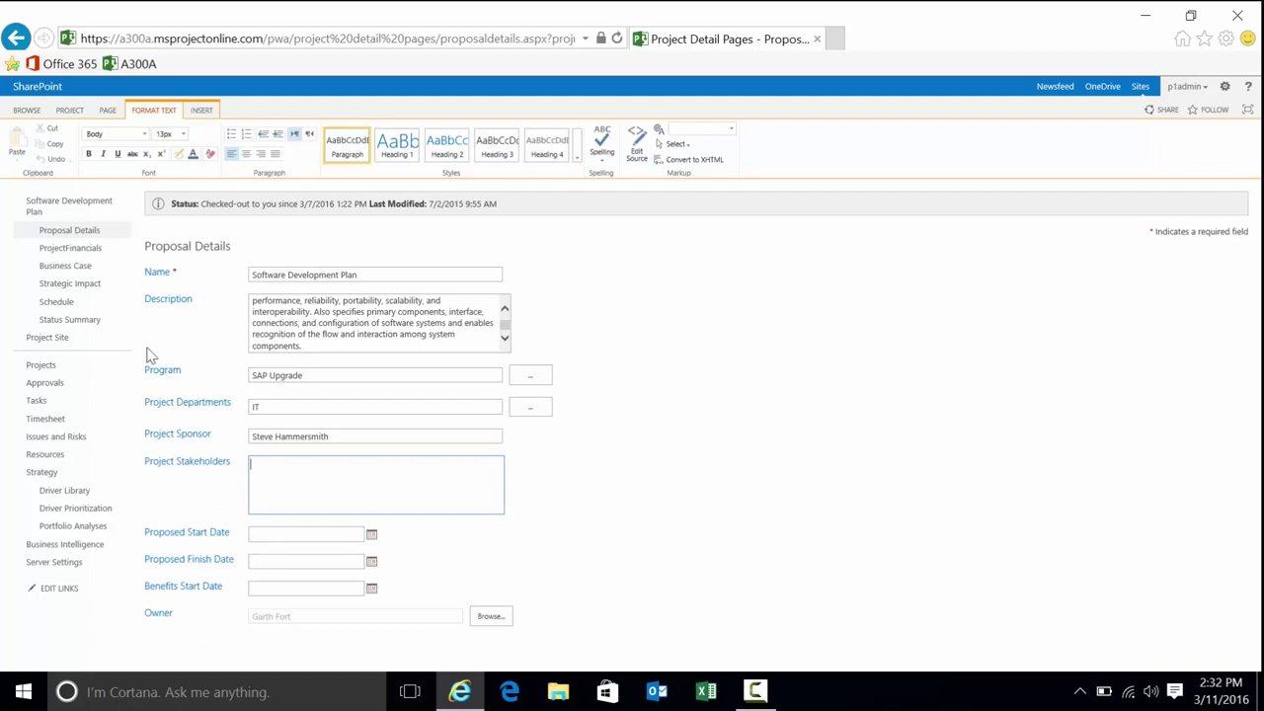
click(67, 268)
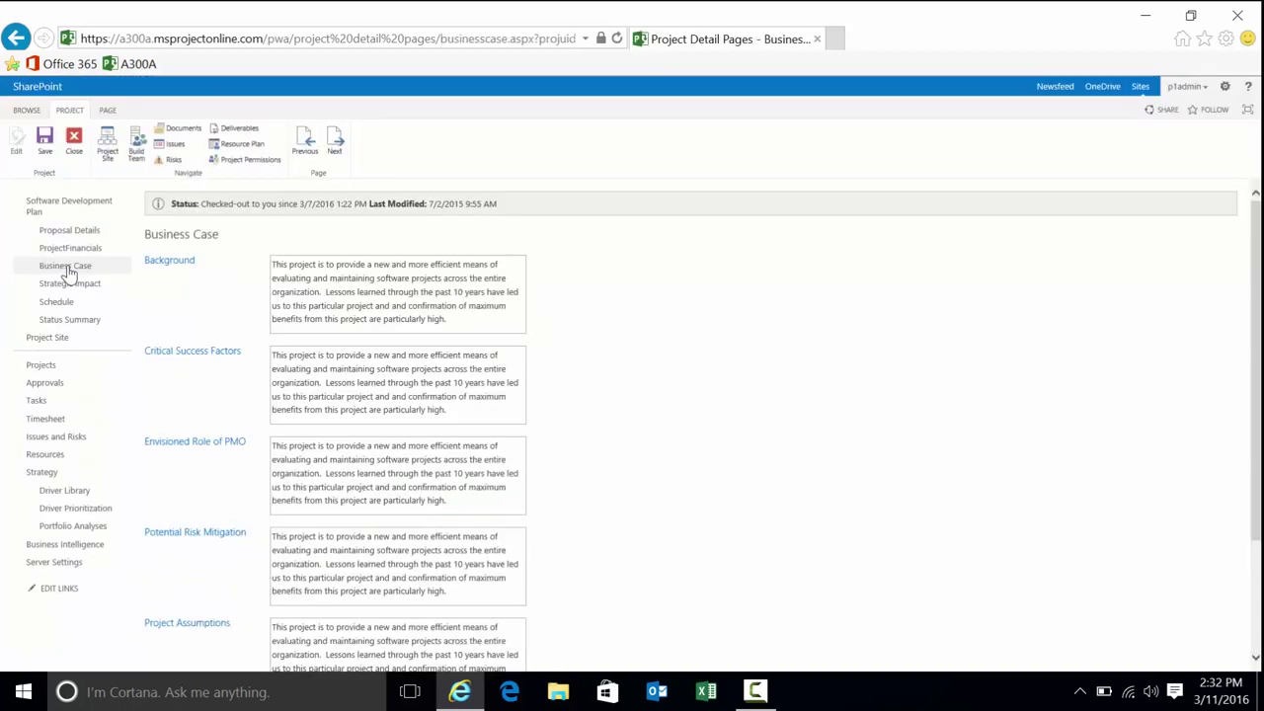
Review the Business Case text fields through Potential Risk Mitigation, and the project status summary text on the Status Summary page.
drag(275, 264, 402, 541)
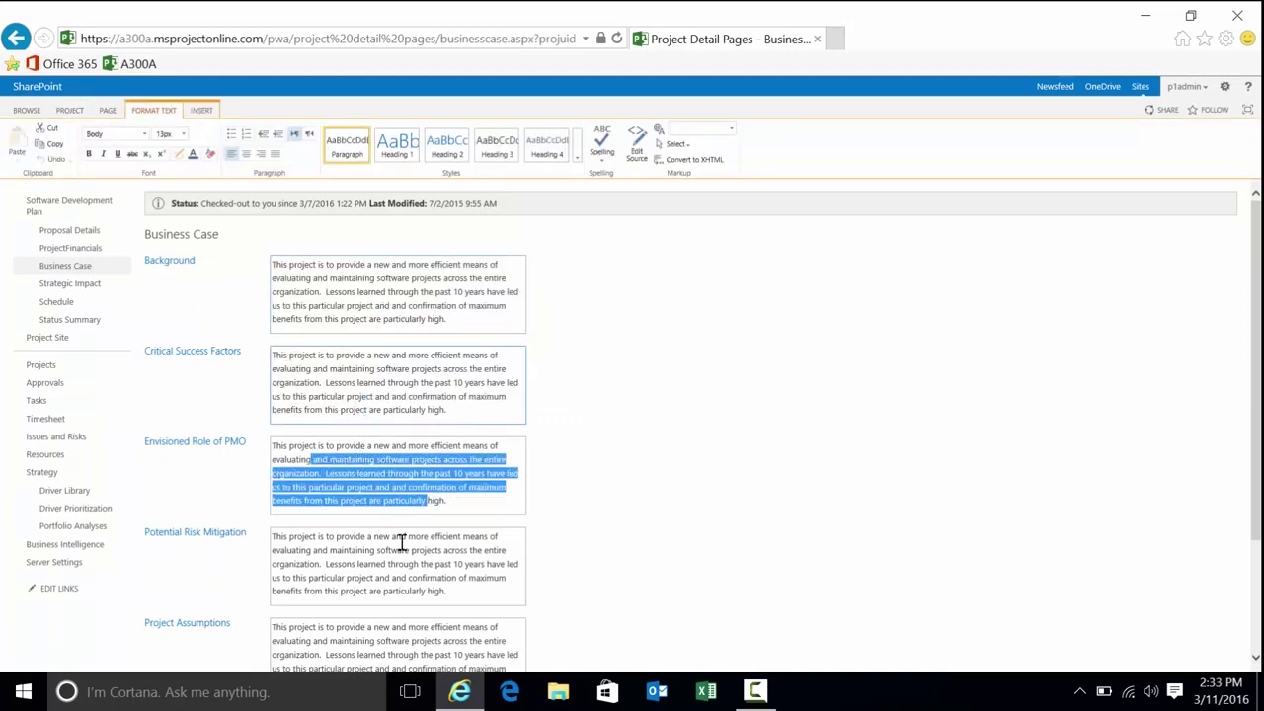
drag(326, 563, 392, 618)
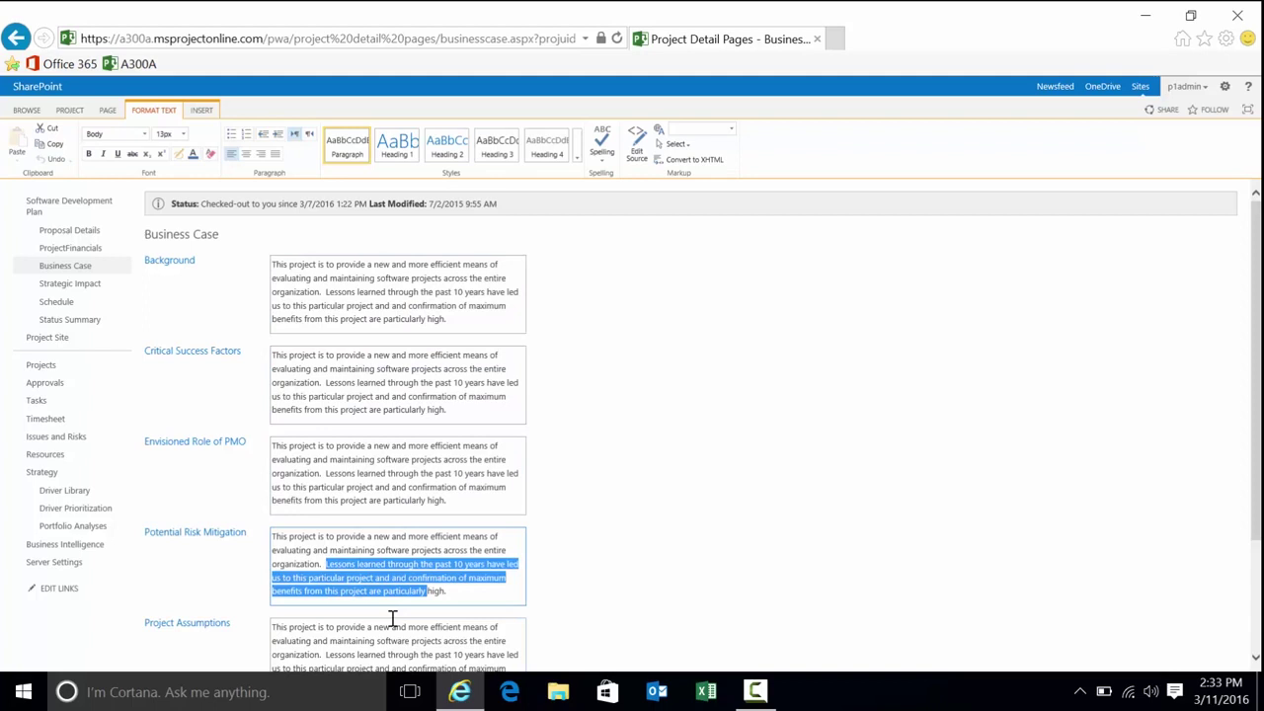
click(69, 320)
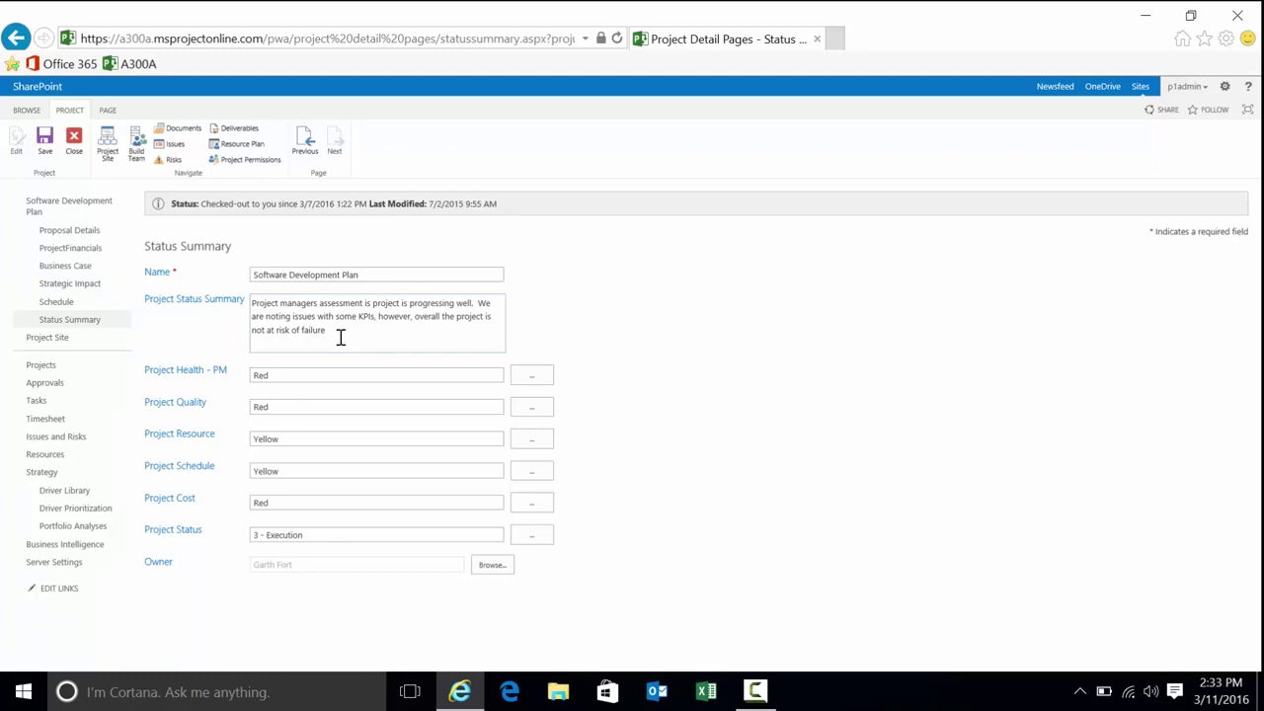
drag(326, 331, 219, 288)
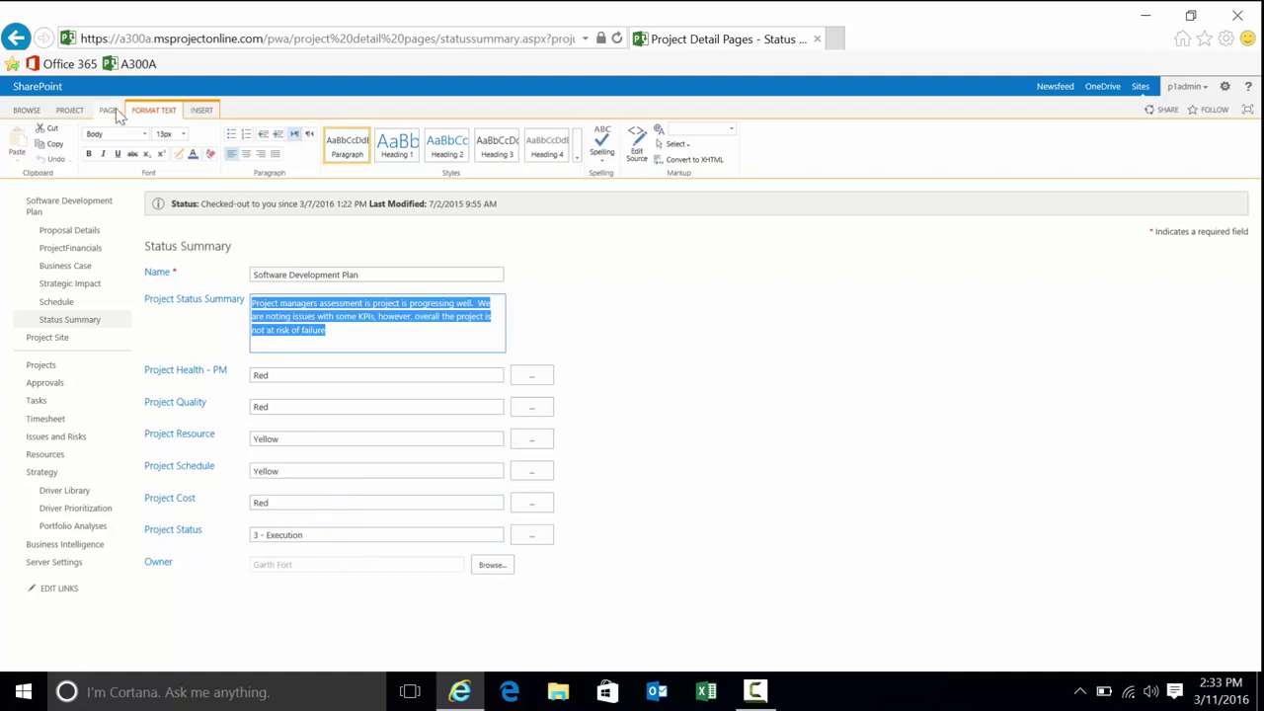
Close the Software Development Plan project and confirm the check-in dialog.
click(69, 110)
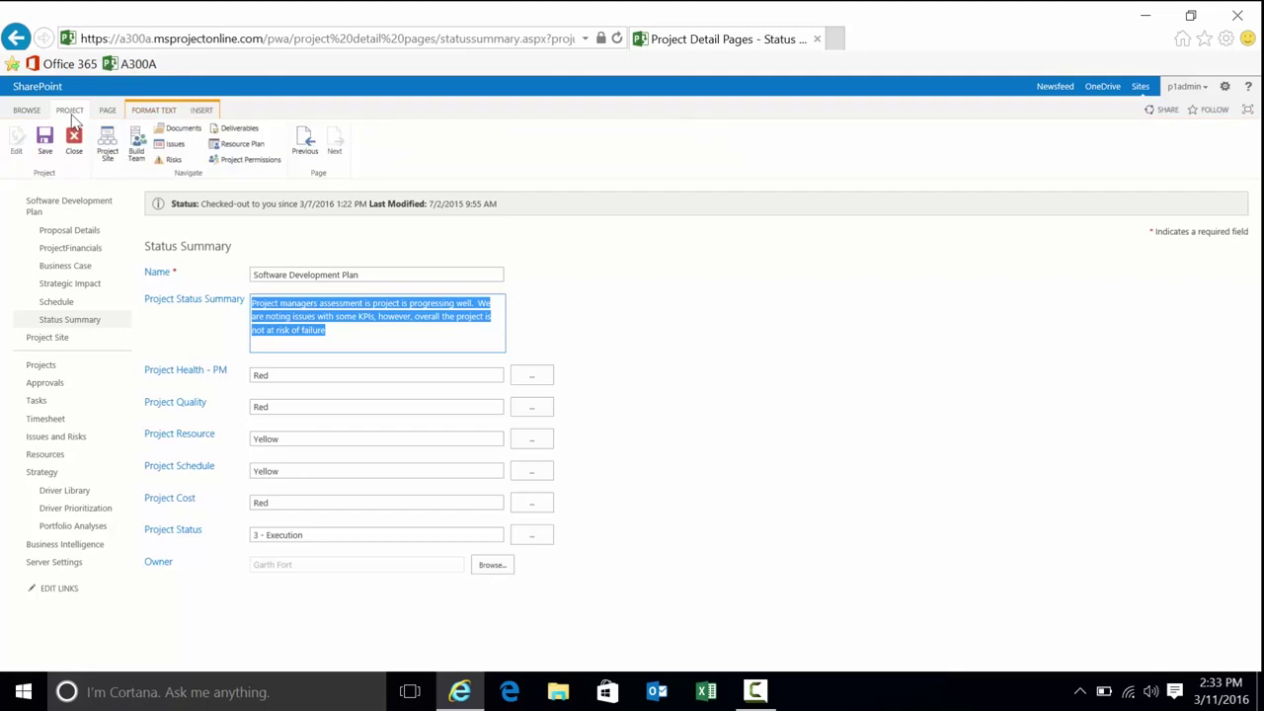
click(73, 144)
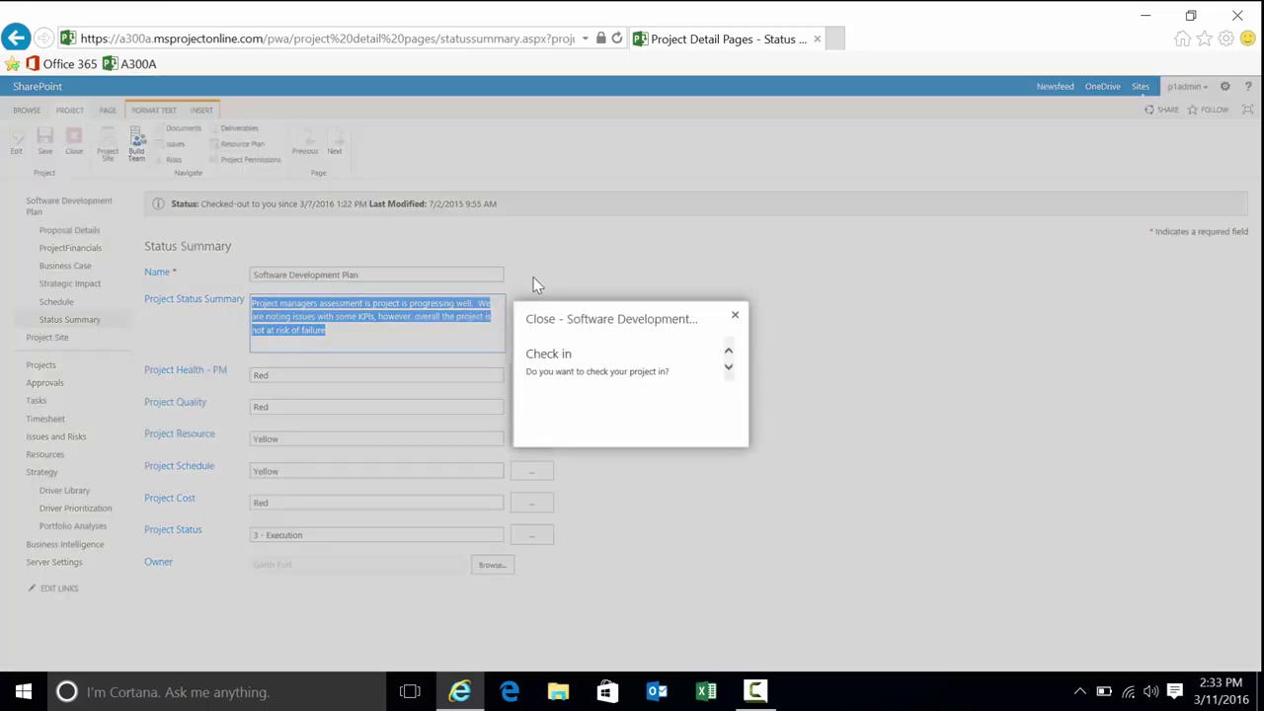
click(659, 418)
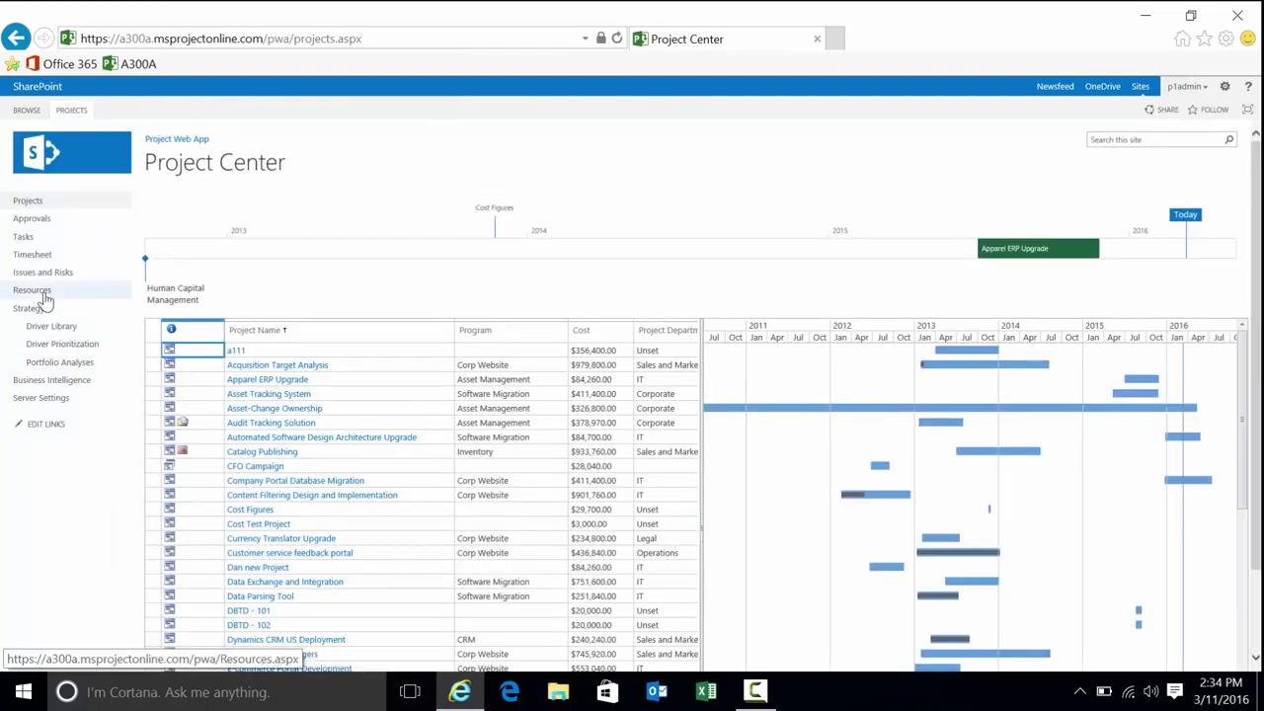
Open the Resource Center and review the cost resources from Airfare to Software and the first work resources.
click(42, 292)
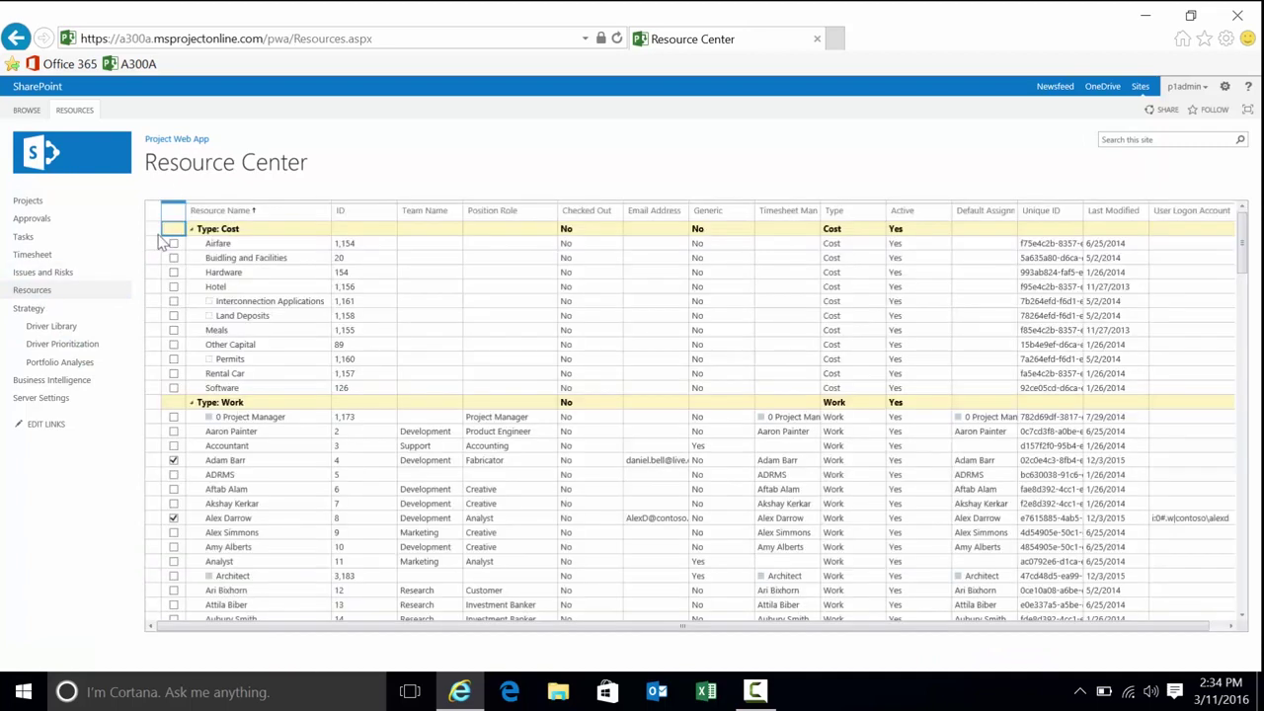
drag(217, 243, 253, 390)
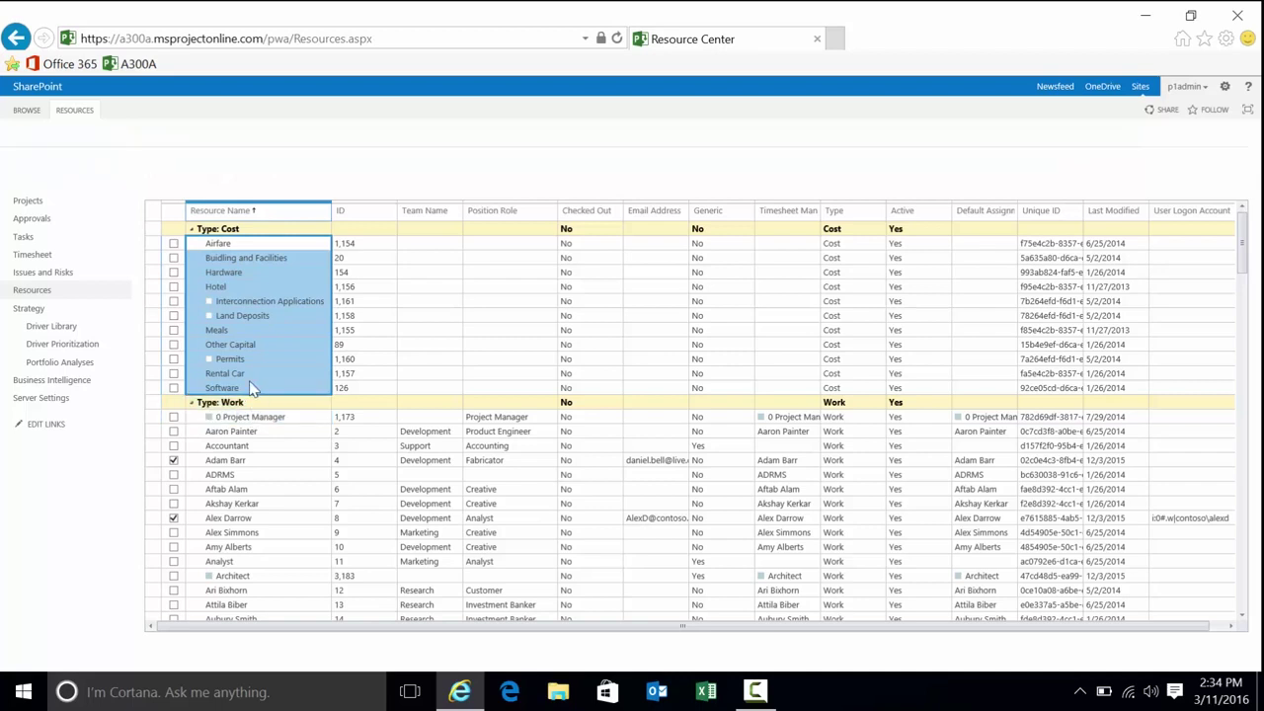
click(244, 445)
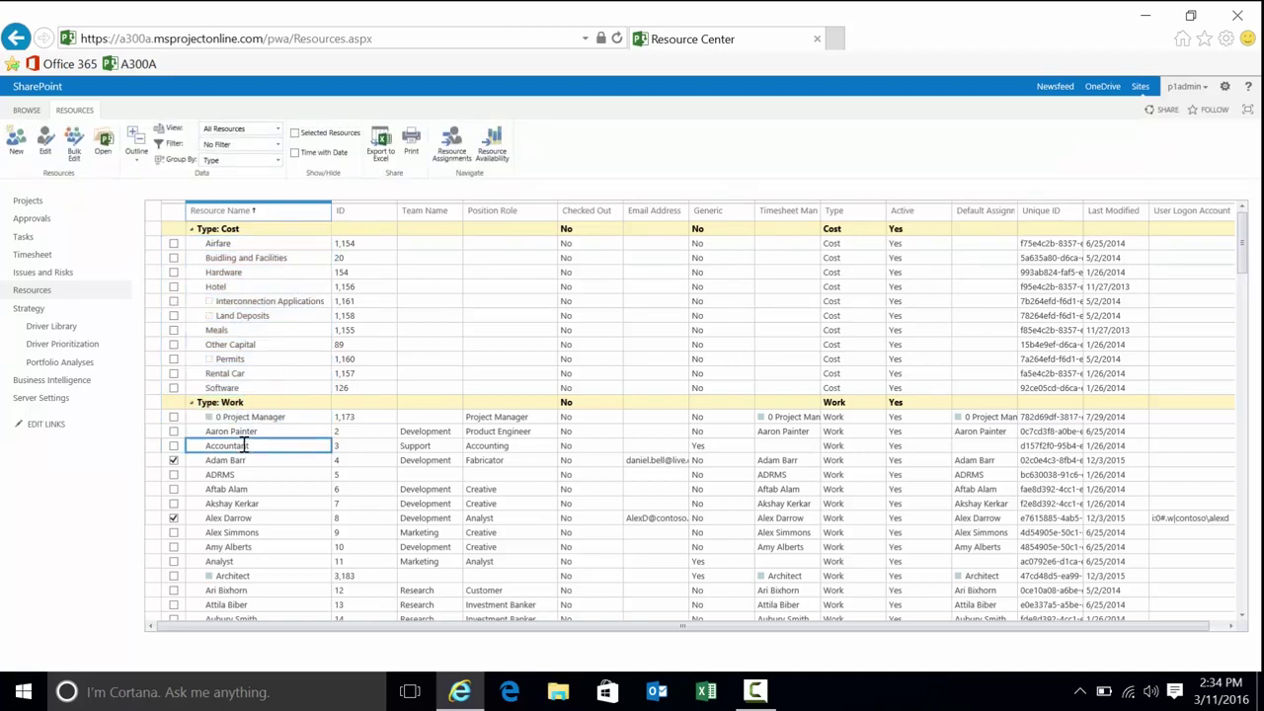
click(243, 460)
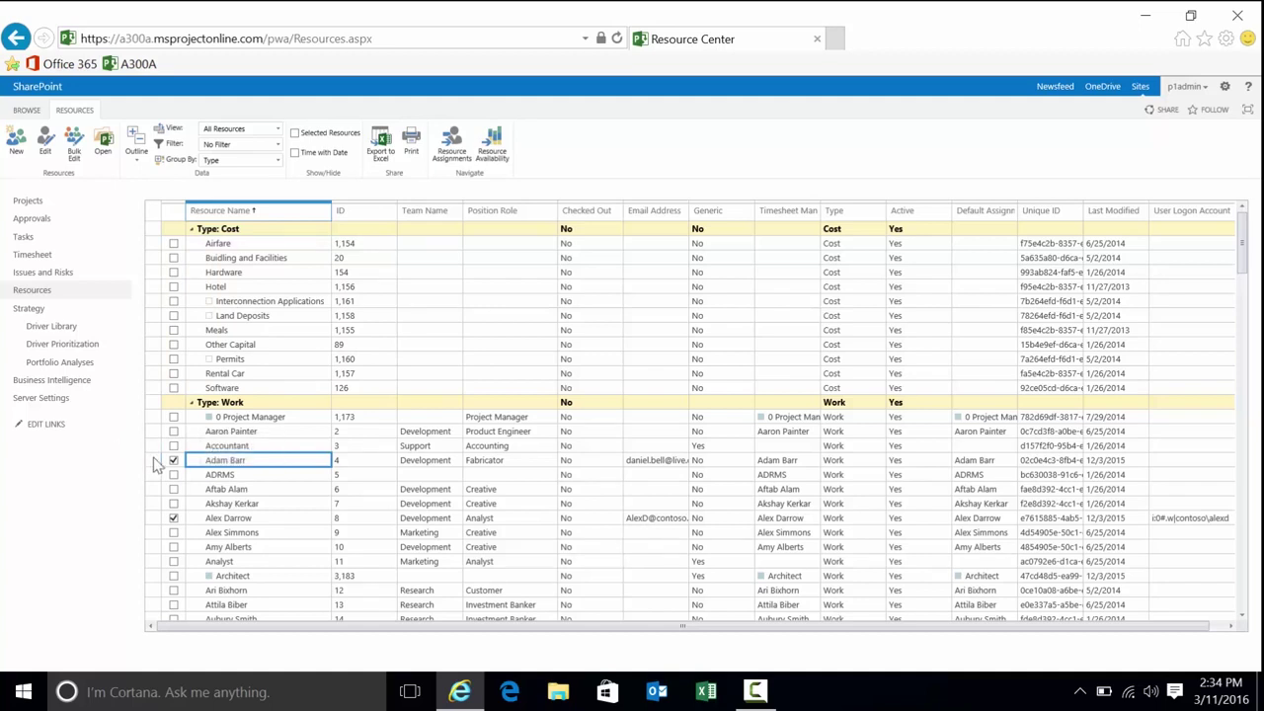
Open Resource Availability for the checked resources and switch it to the Remaining Availability view.
click(493, 143)
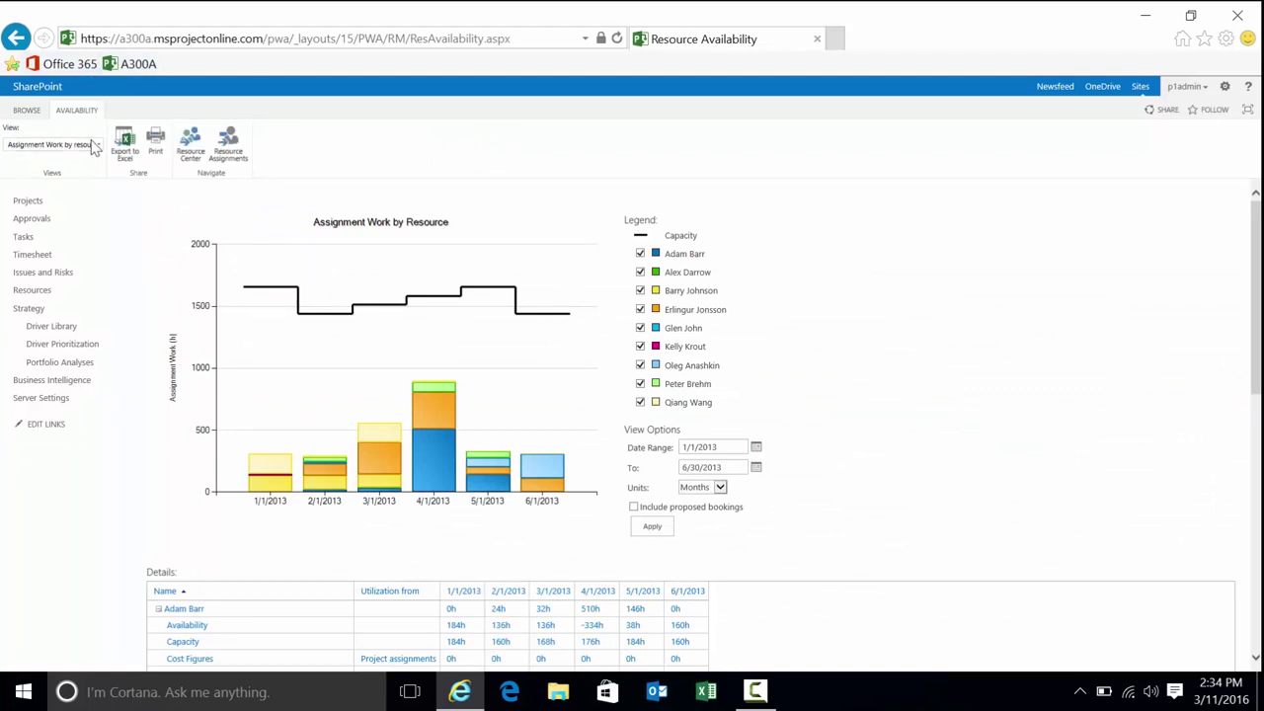
click(98, 145)
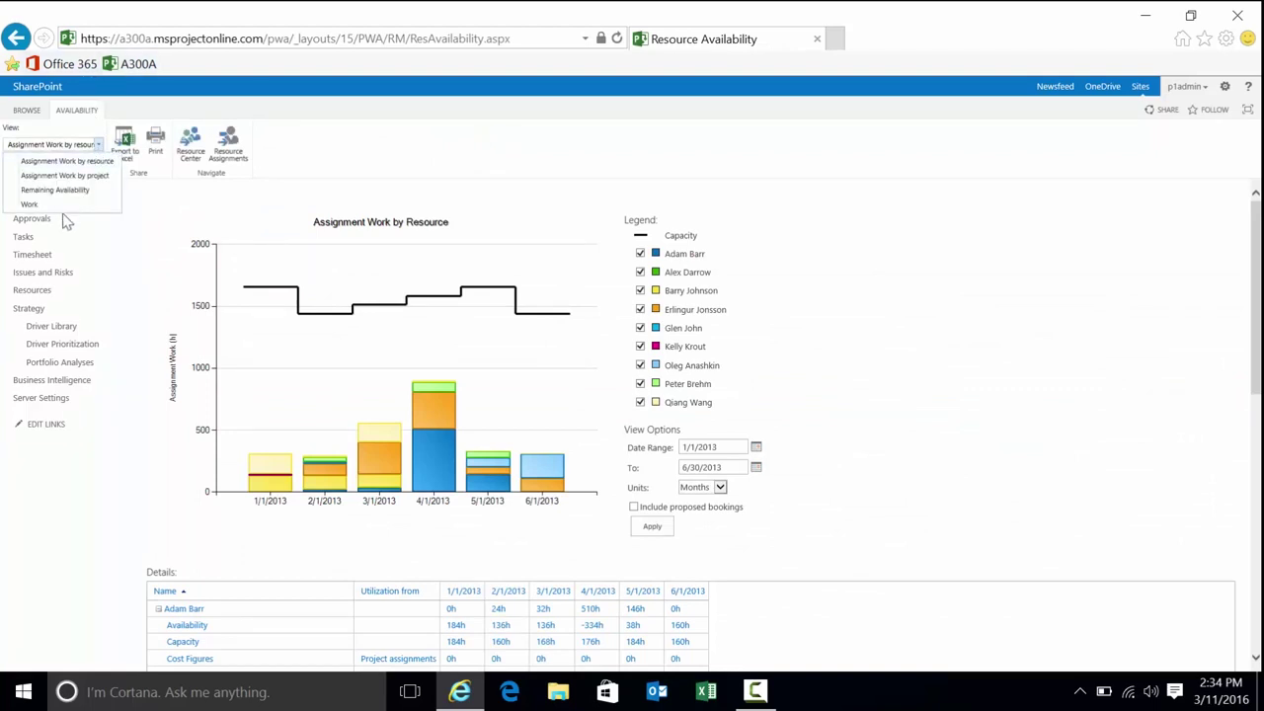
click(77, 190)
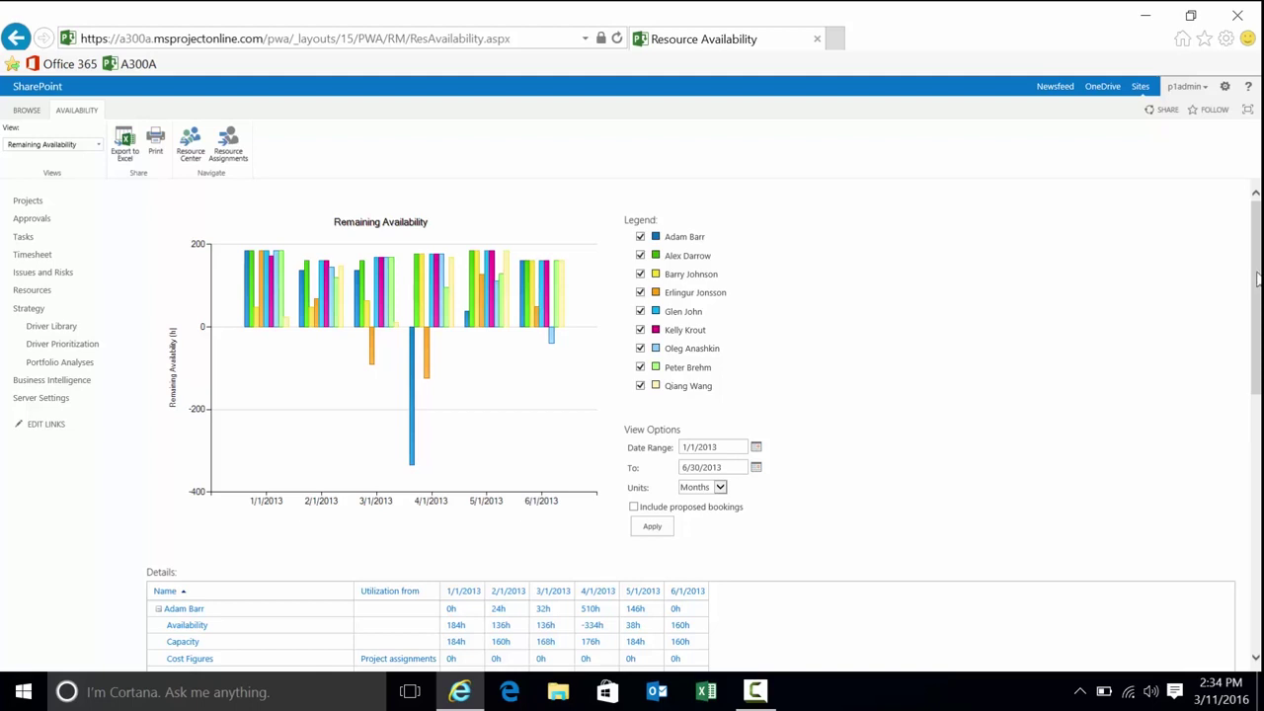
Examine the availability chart's date range and its units options, keeping the units at Months.
scroll(1215, 306, down, 1)
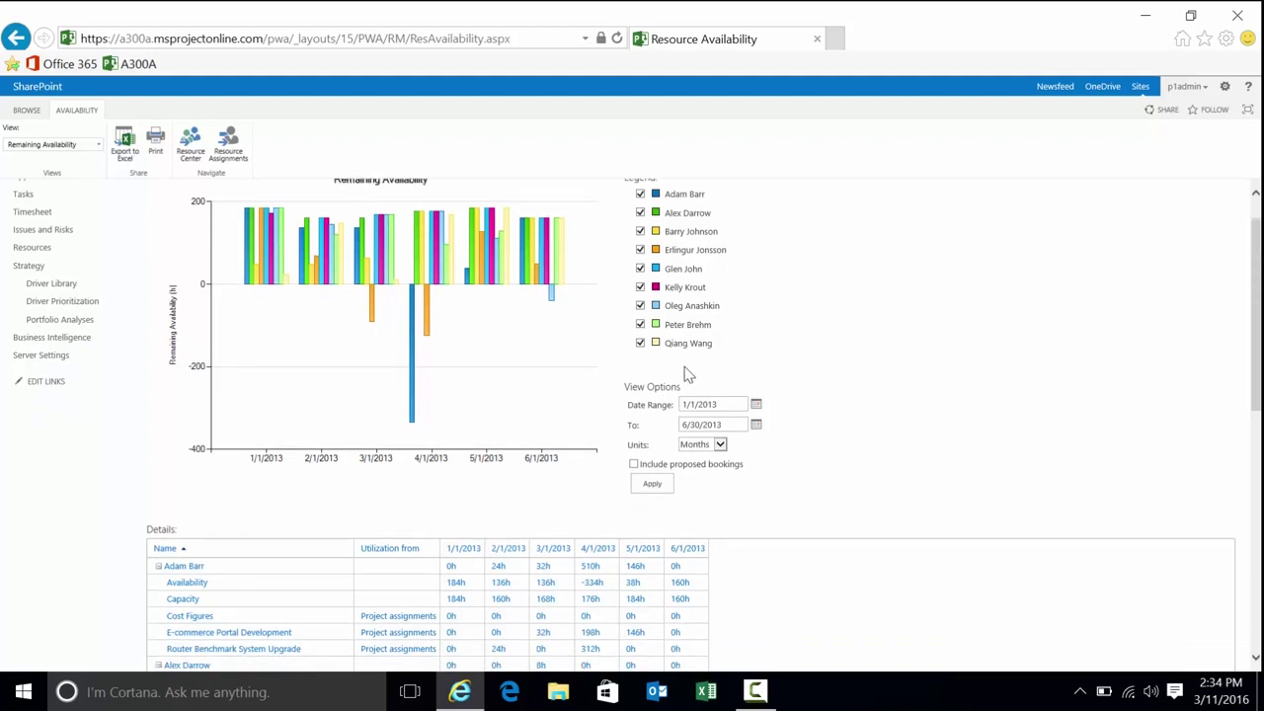
drag(737, 405, 665, 404)
drag(736, 424, 654, 426)
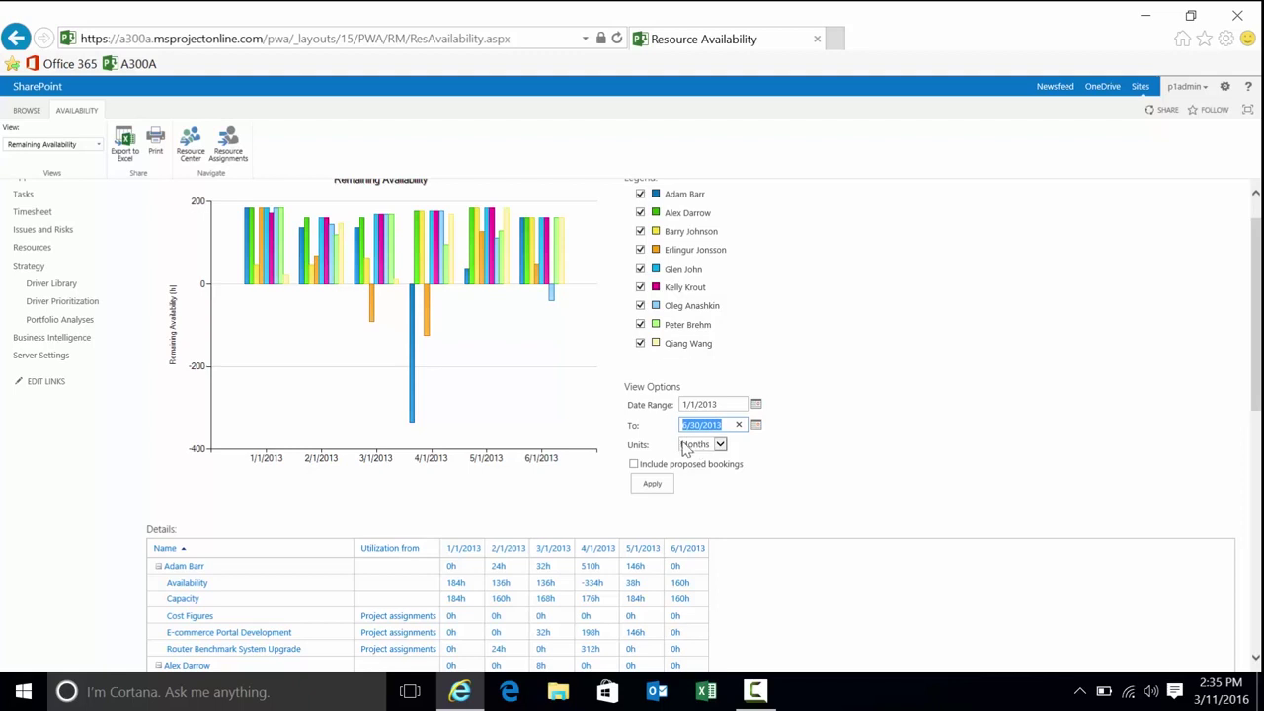
click(719, 448)
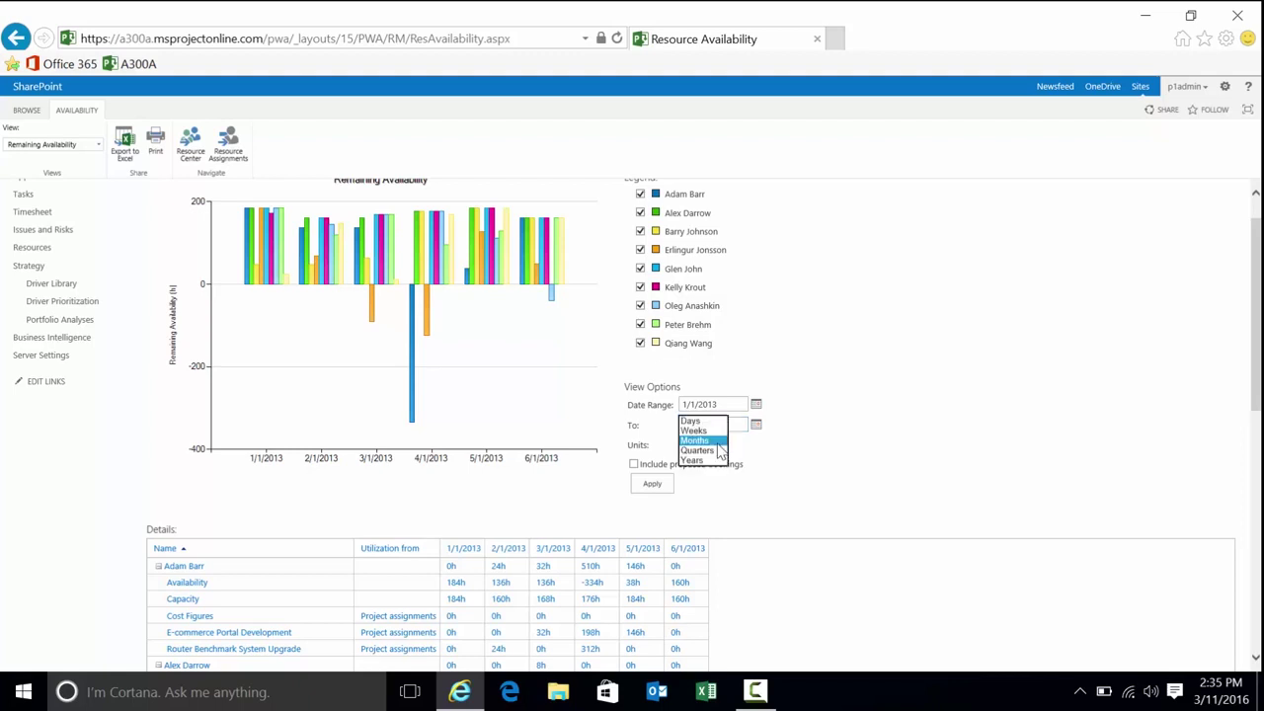
click(800, 450)
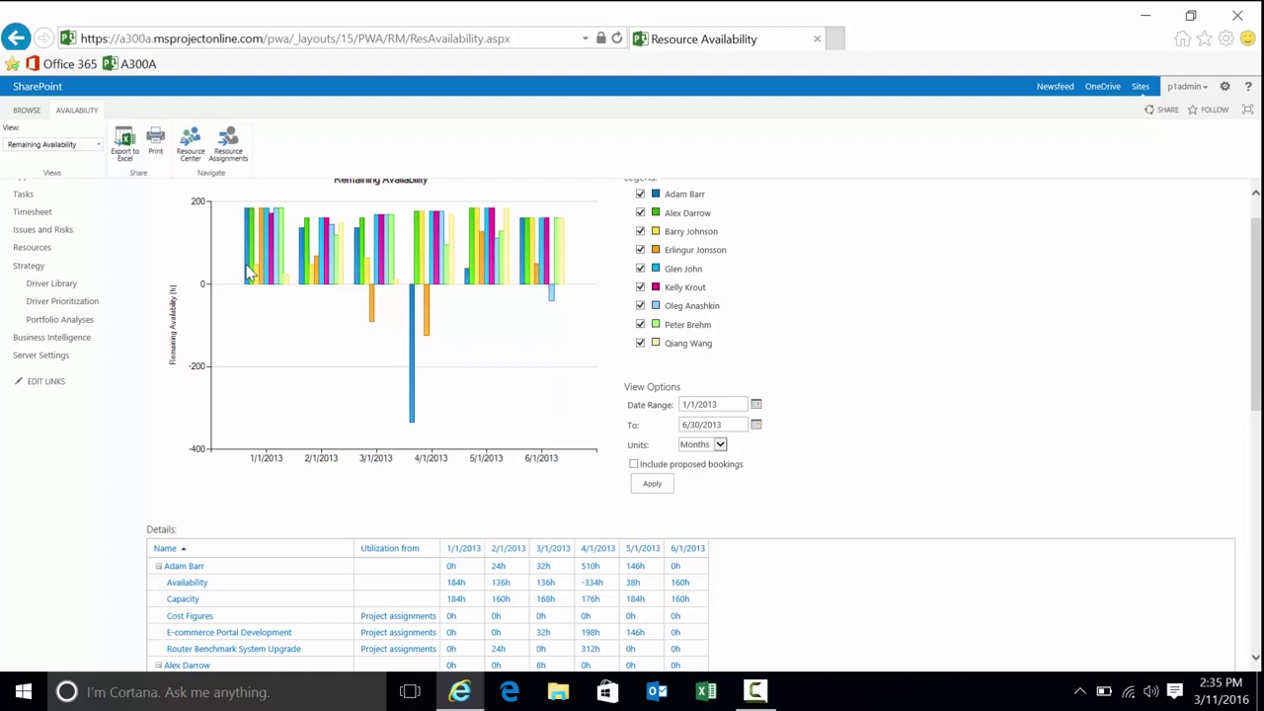
click(697, 446)
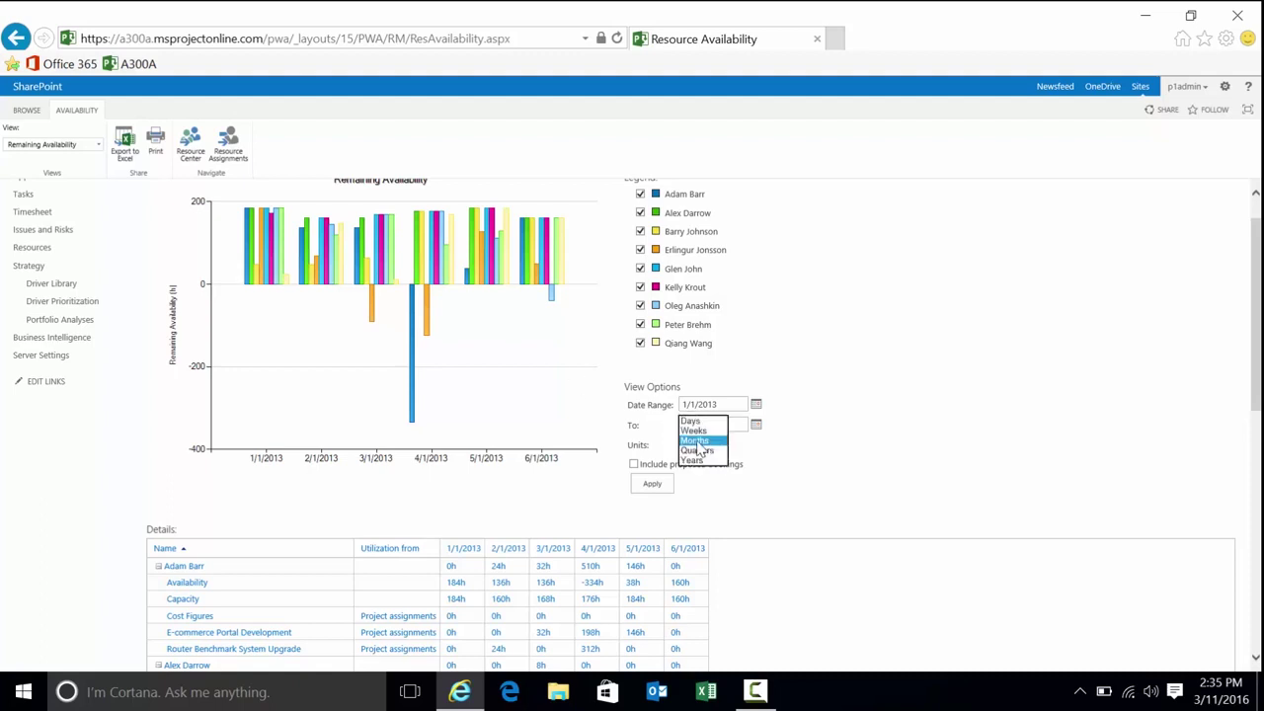
click(698, 447)
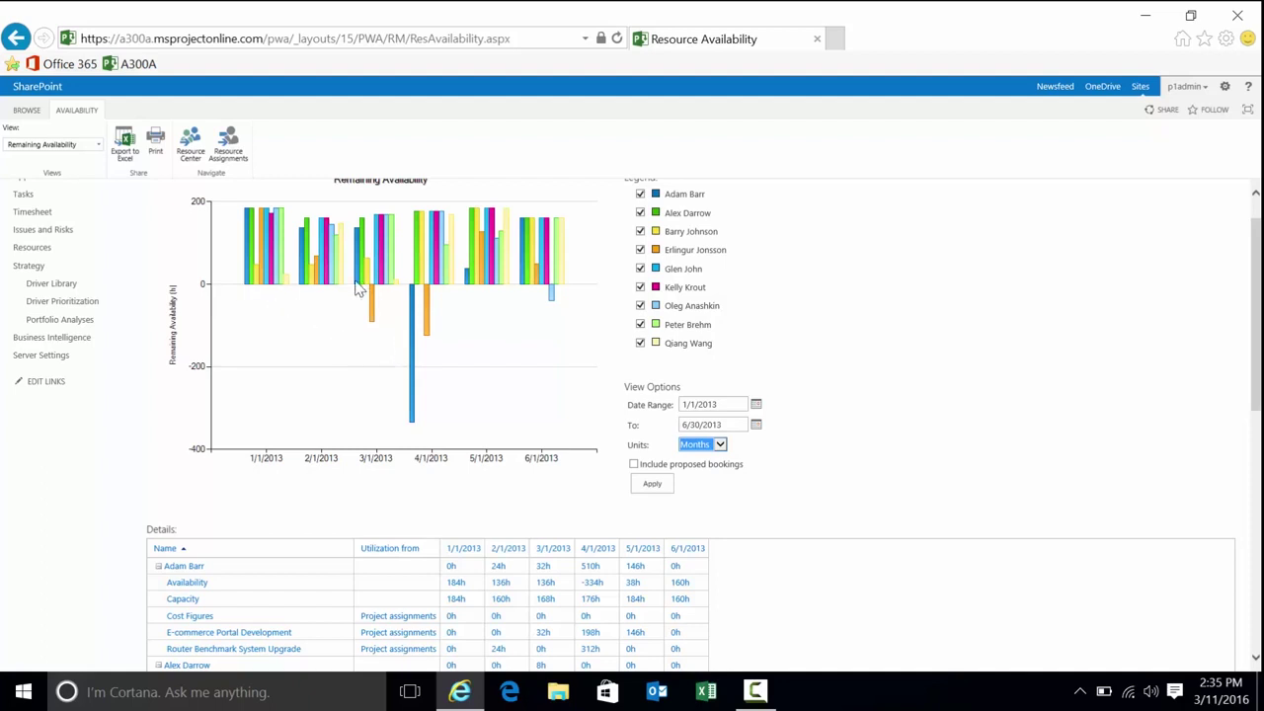
drag(1257, 276, 1256, 259)
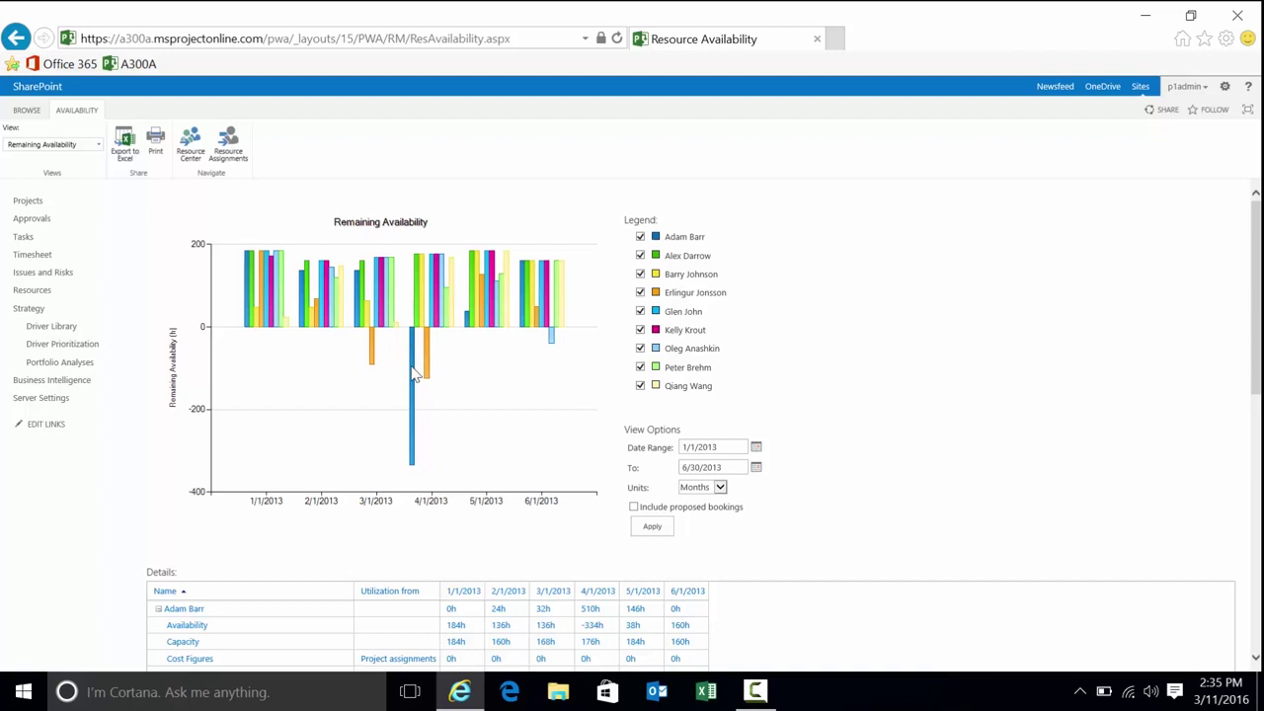
Examine the first resource's capacity for 1/1/2013 and 2/1/2013 in the availability details table.
drag(1257, 229, 1257, 368)
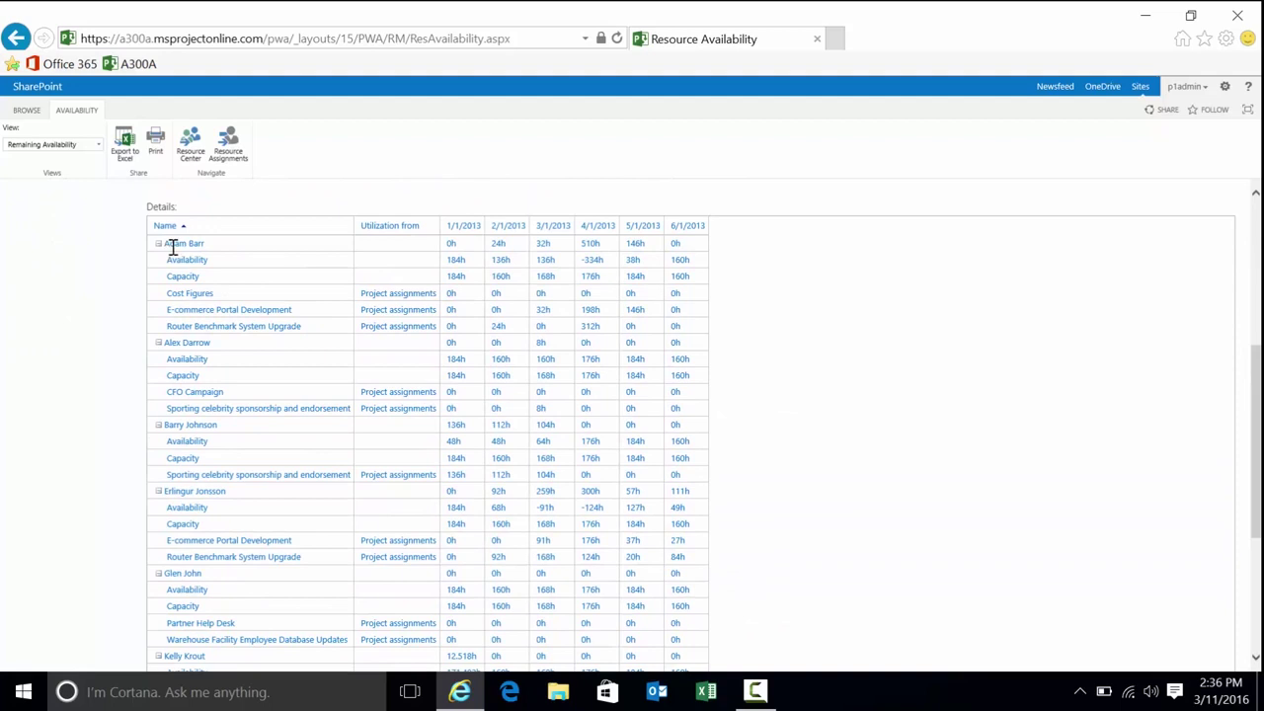
drag(163, 244, 204, 244)
drag(166, 278, 197, 277)
click(469, 283)
double_click(453, 277)
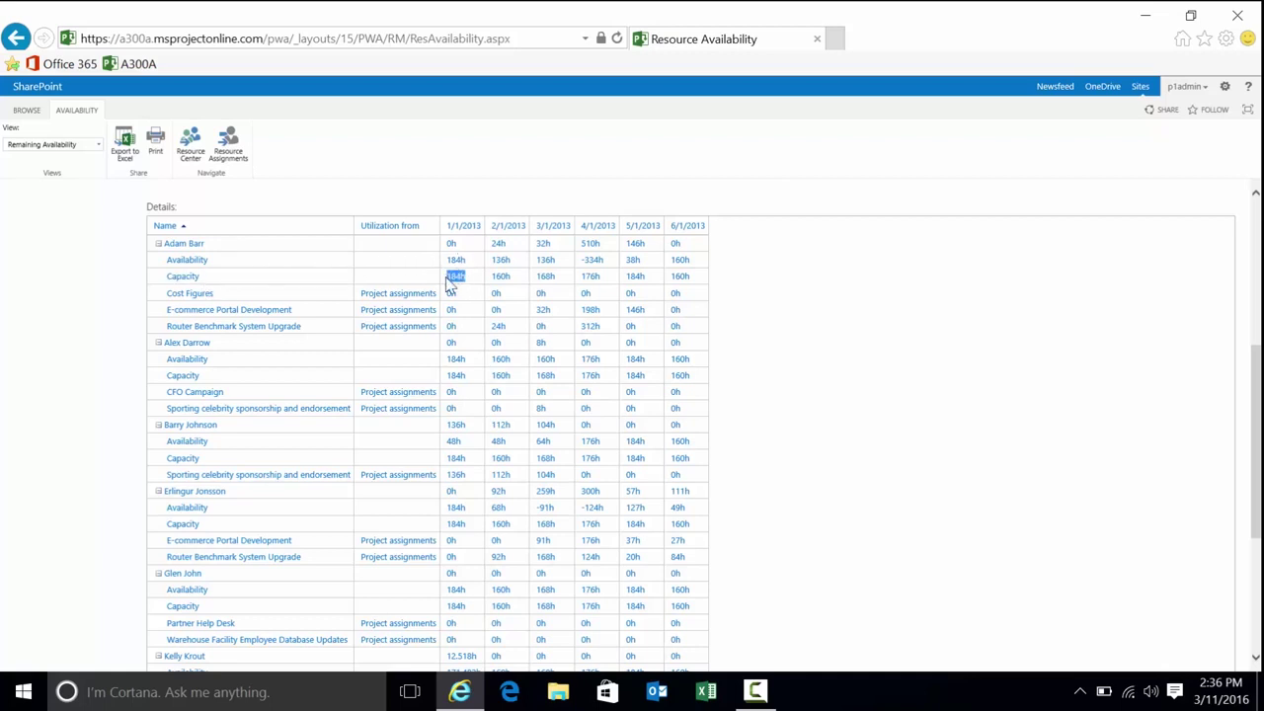
double_click(498, 276)
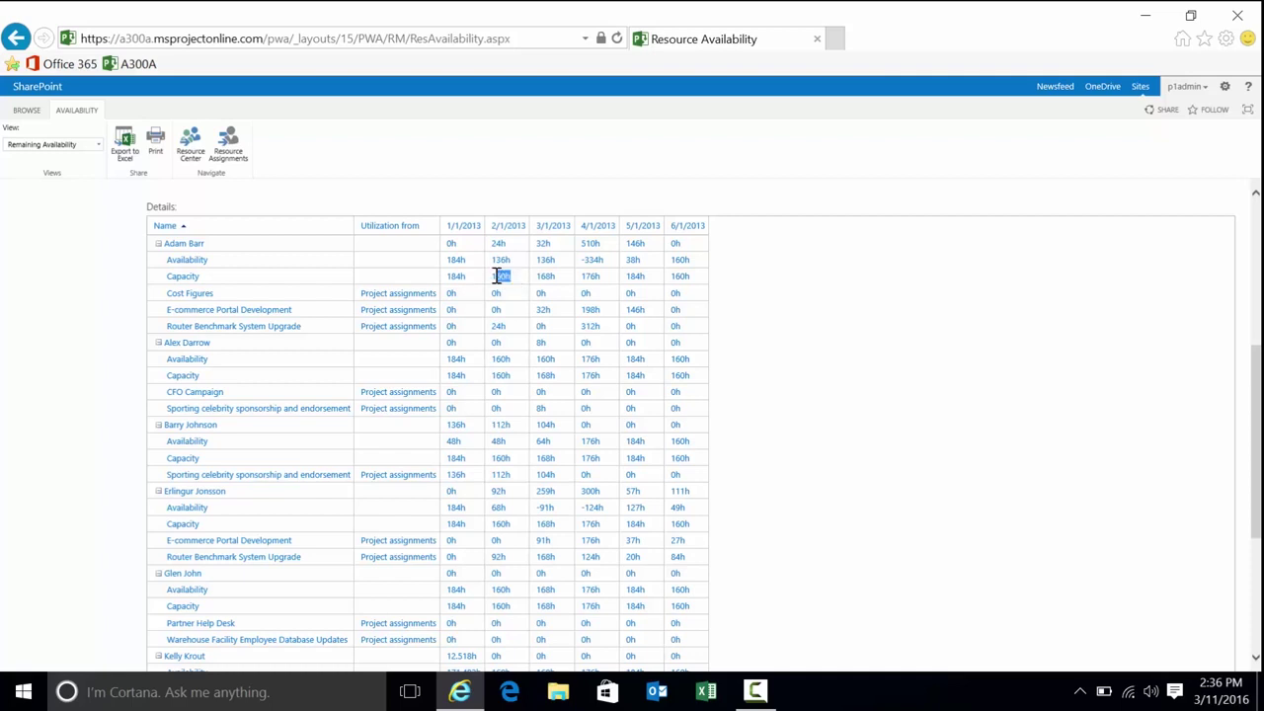
Examine the first resource's E-commerce Portal Development and Router Benchmark System Upgrade hours and the 4/1/2013 availability.
click(170, 308)
double_click(169, 308)
drag(166, 325, 238, 326)
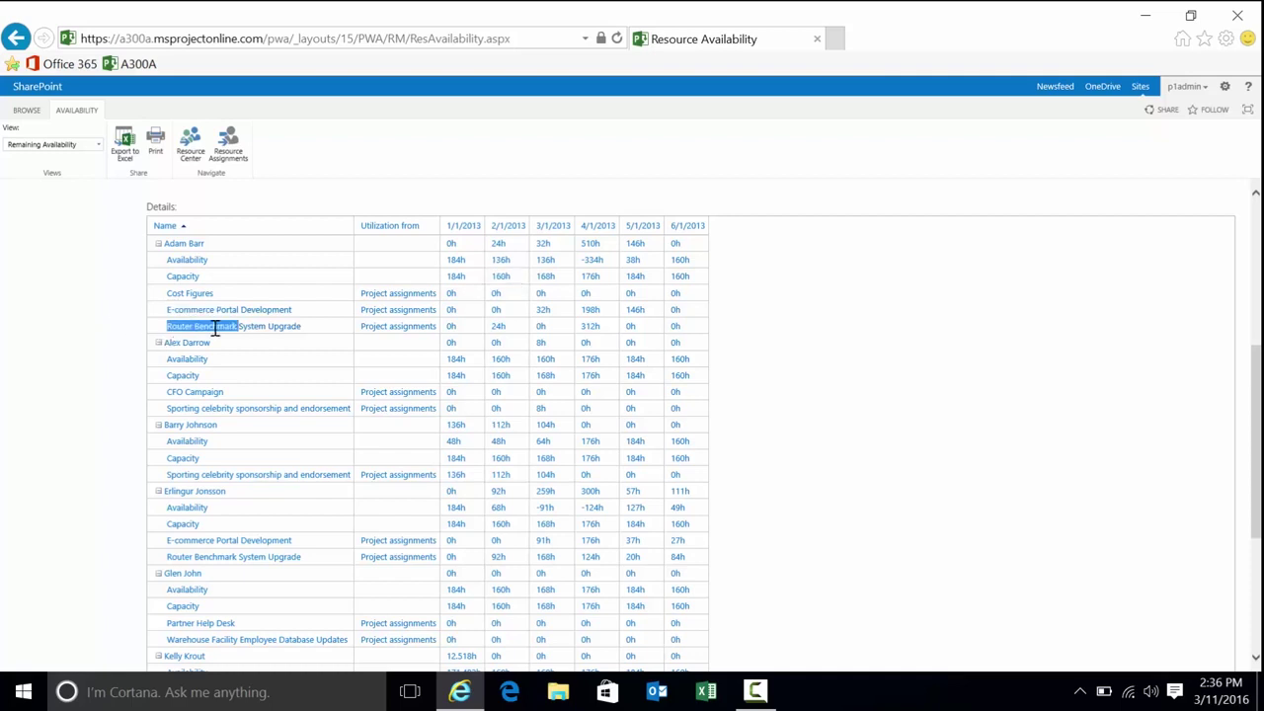
double_click(497, 326)
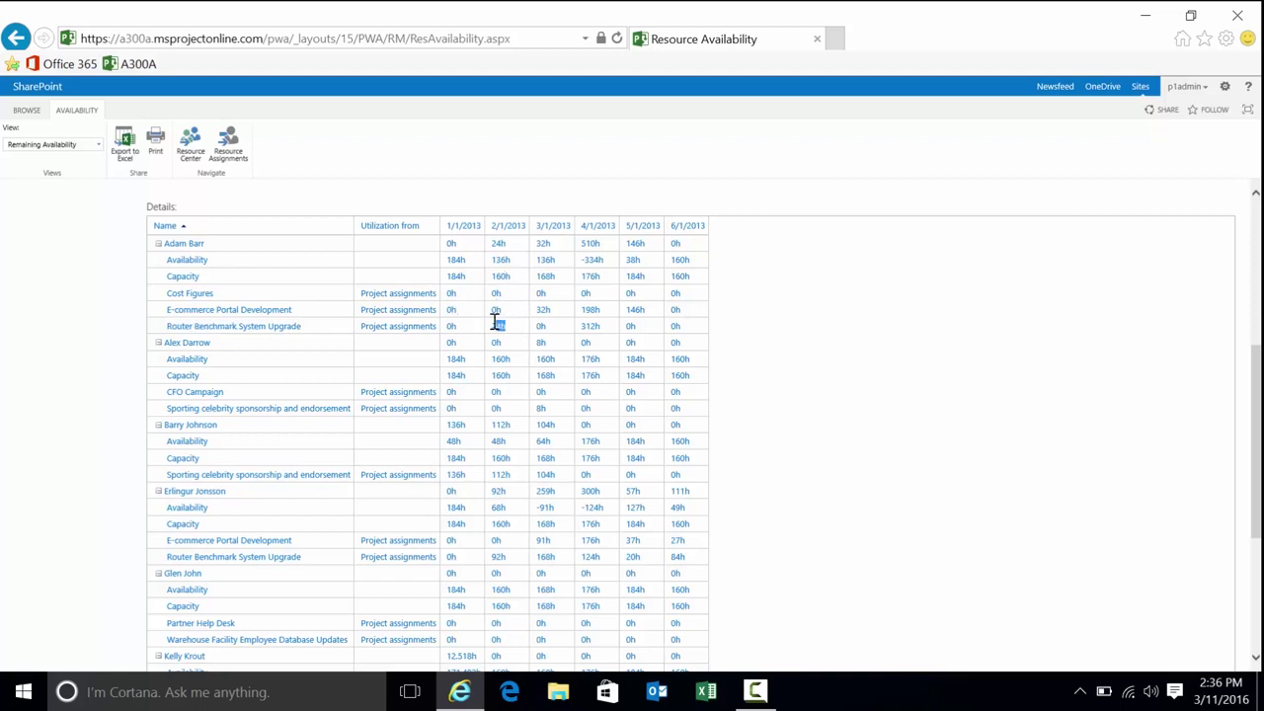
drag(553, 309, 585, 314)
drag(599, 330, 586, 326)
click(607, 262)
drag(606, 262, 580, 261)
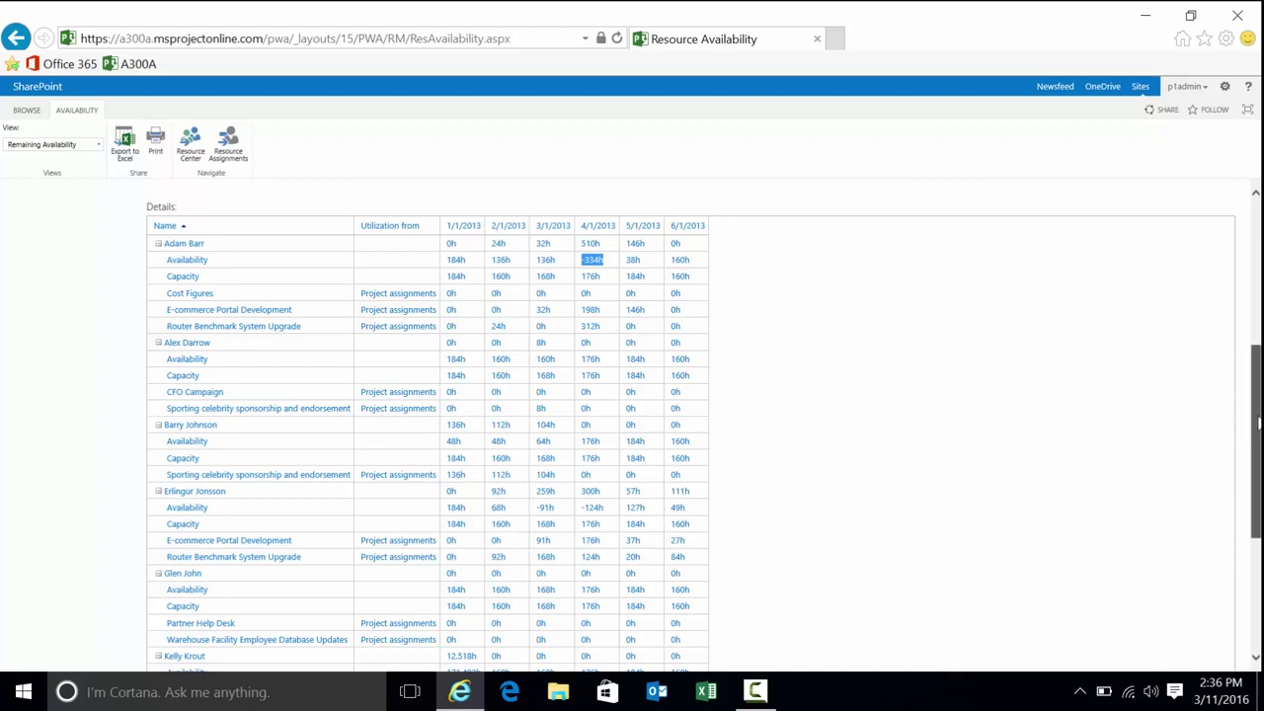
Open Resource Assignments and scroll the Gantt chart to the Develop Help system task of E-commerce Portal Development.
scroll(1258, 412, up, 1)
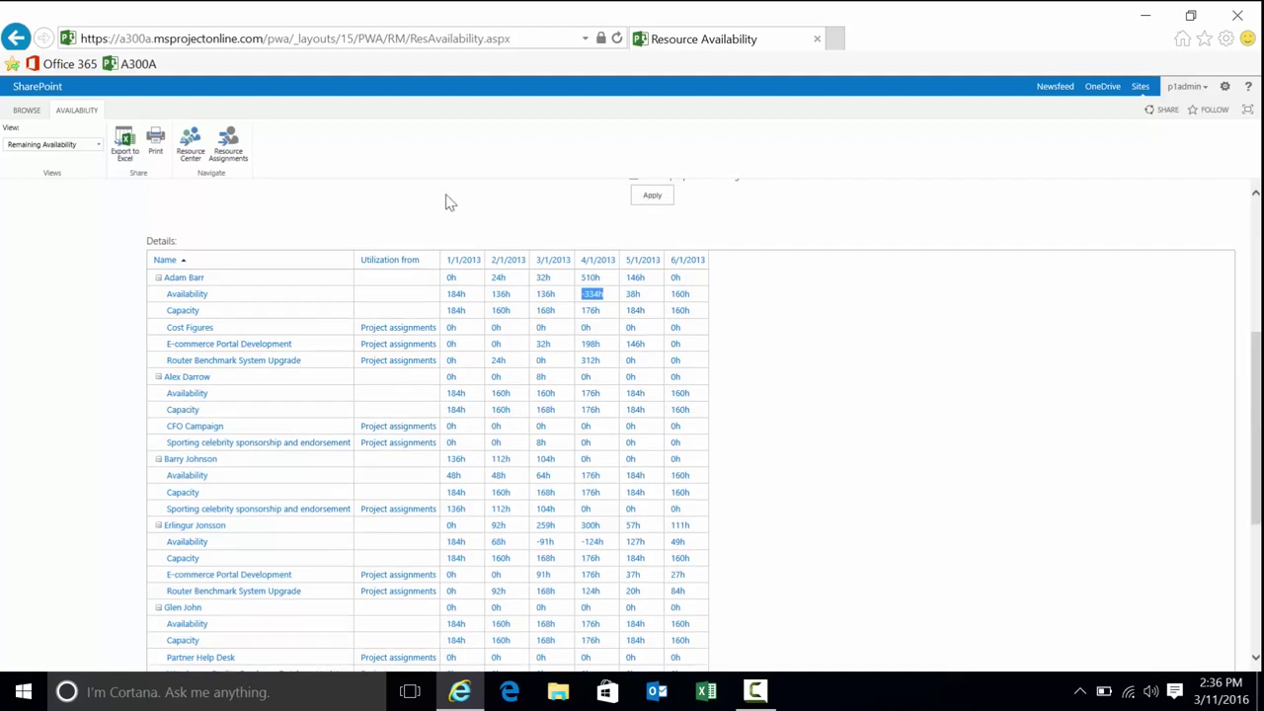
click(227, 146)
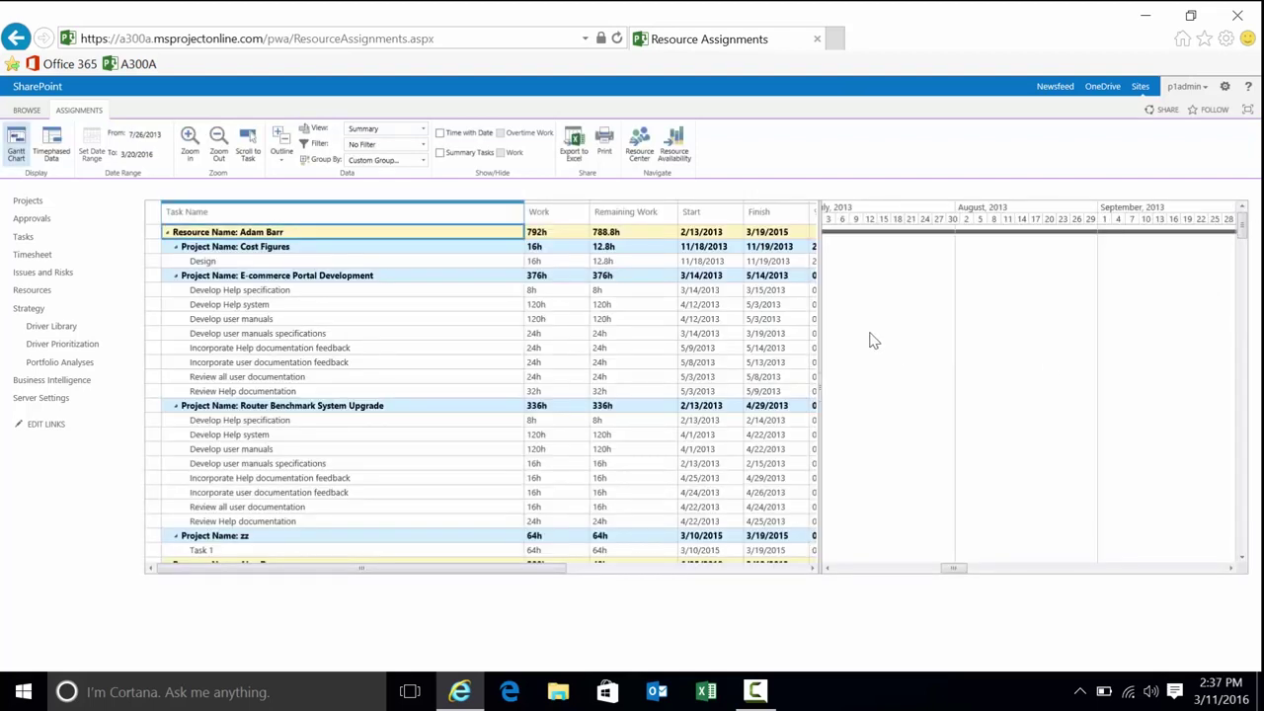
click(318, 308)
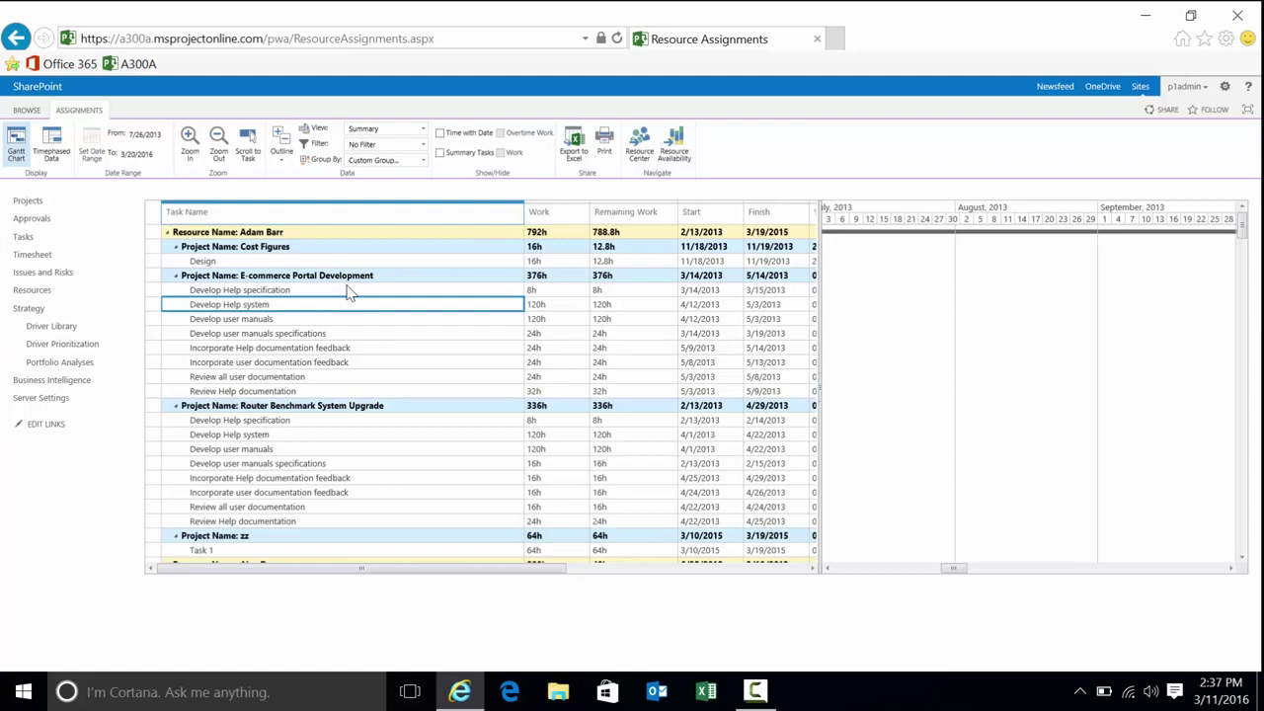
click(248, 143)
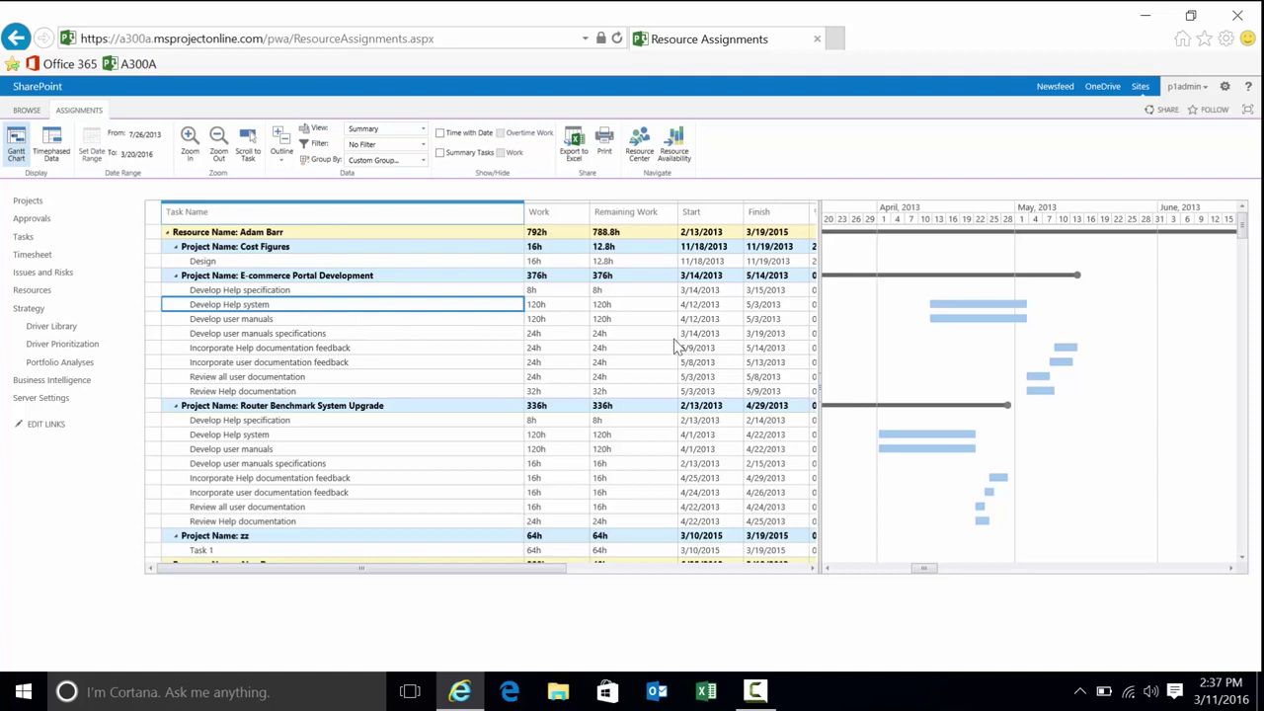
Compare the work hours of Develop Help system and Develop user manuals under E-commerce Portal Development and Router Benchmark System Upgrade.
click(252, 277)
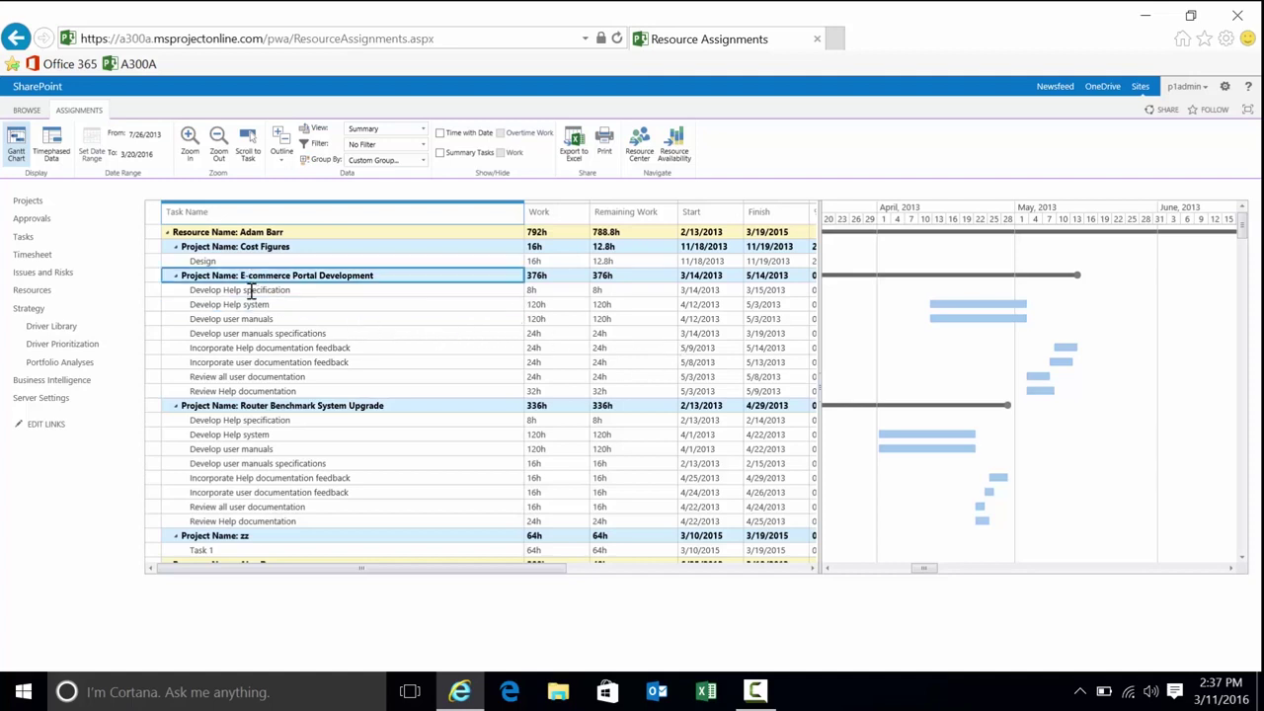
click(266, 404)
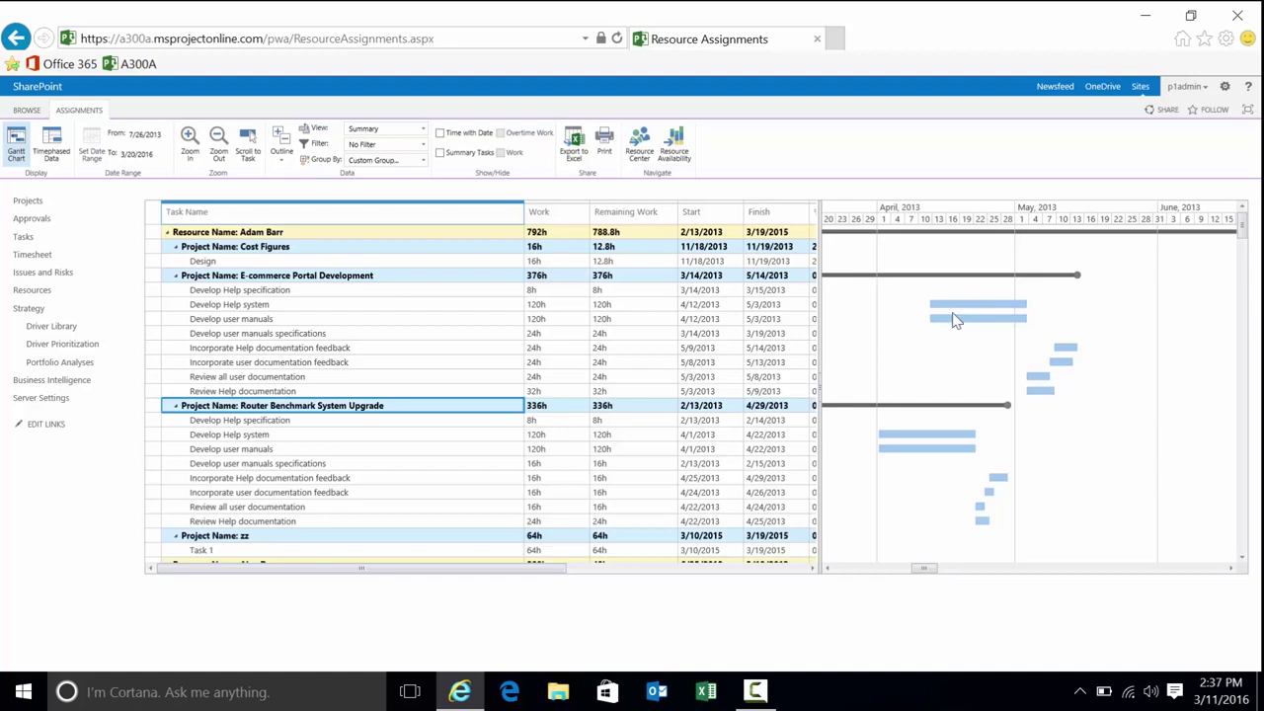
click(560, 306)
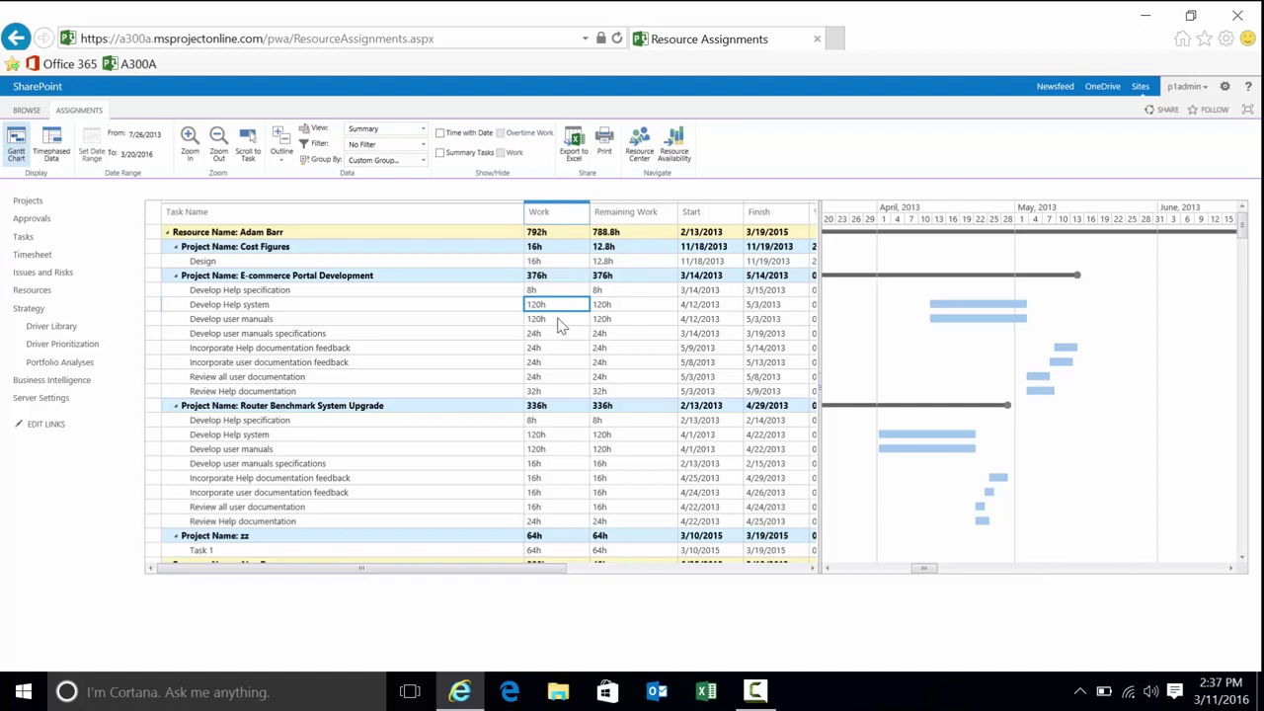
click(557, 318)
click(557, 304)
click(553, 319)
drag(534, 437, 535, 449)
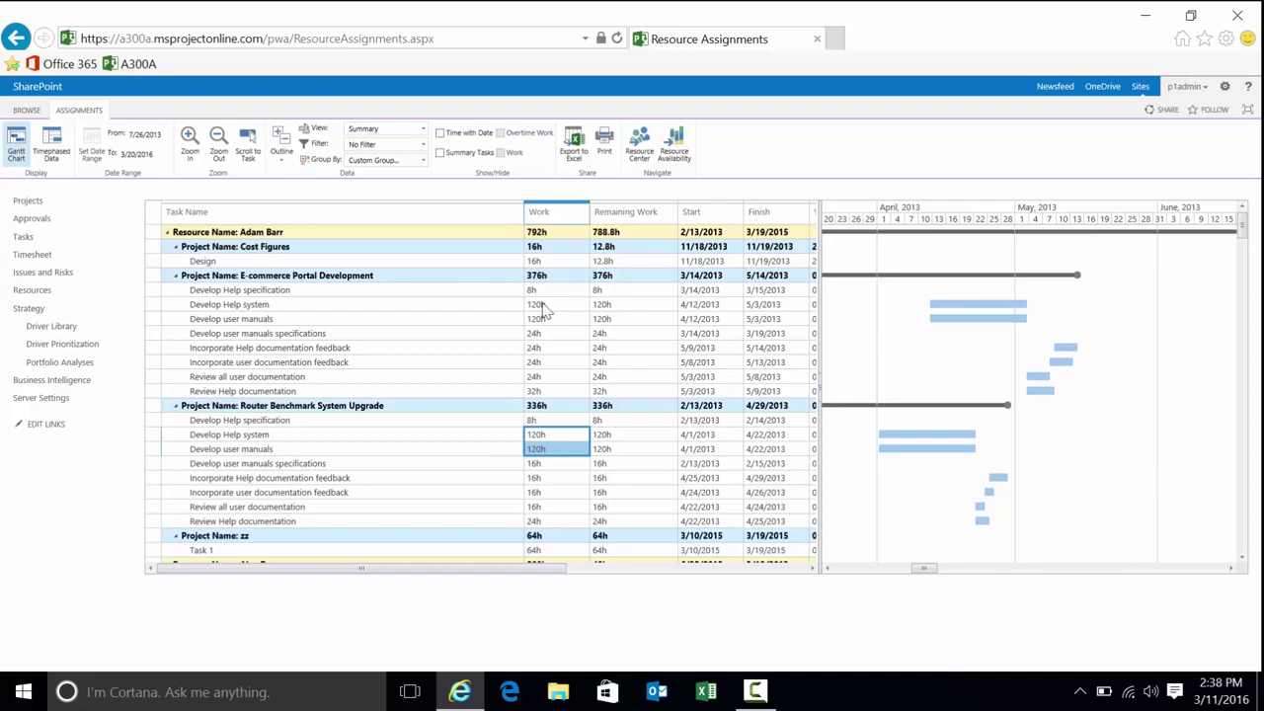
Open the Business Intelligence Center's site contents and go into its Templates library.
click(56, 385)
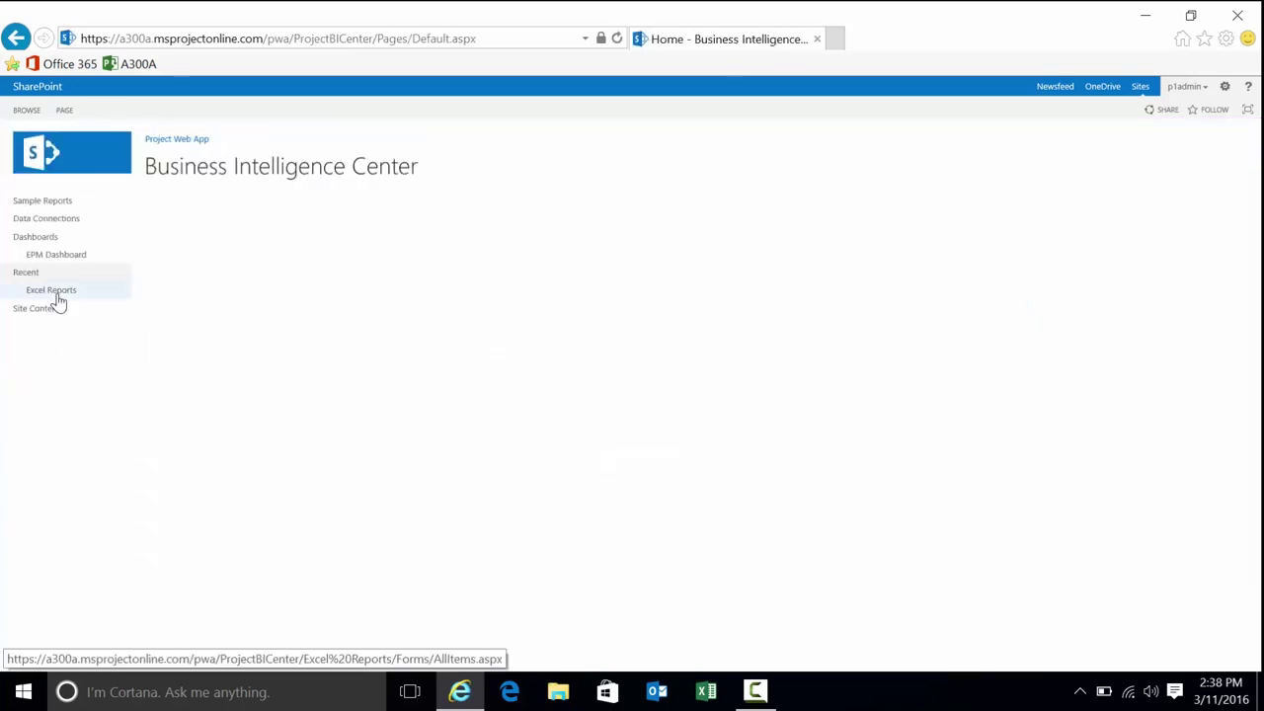
click(37, 311)
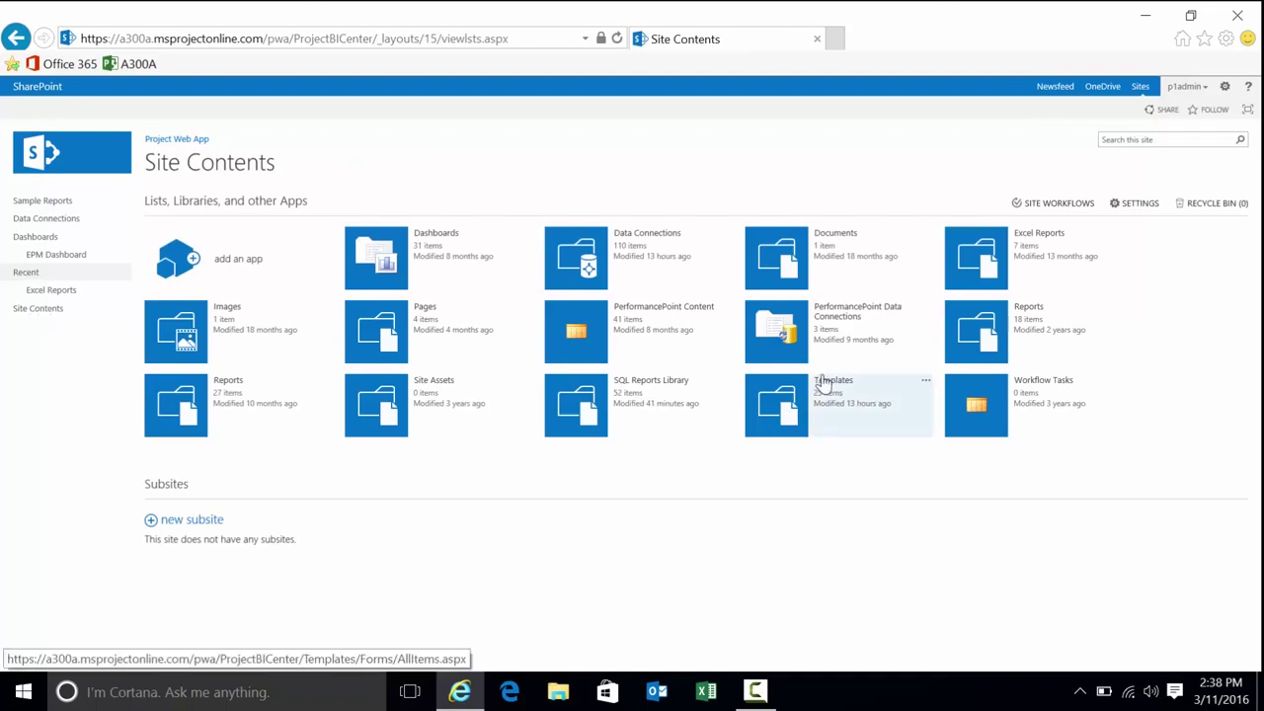
click(824, 391)
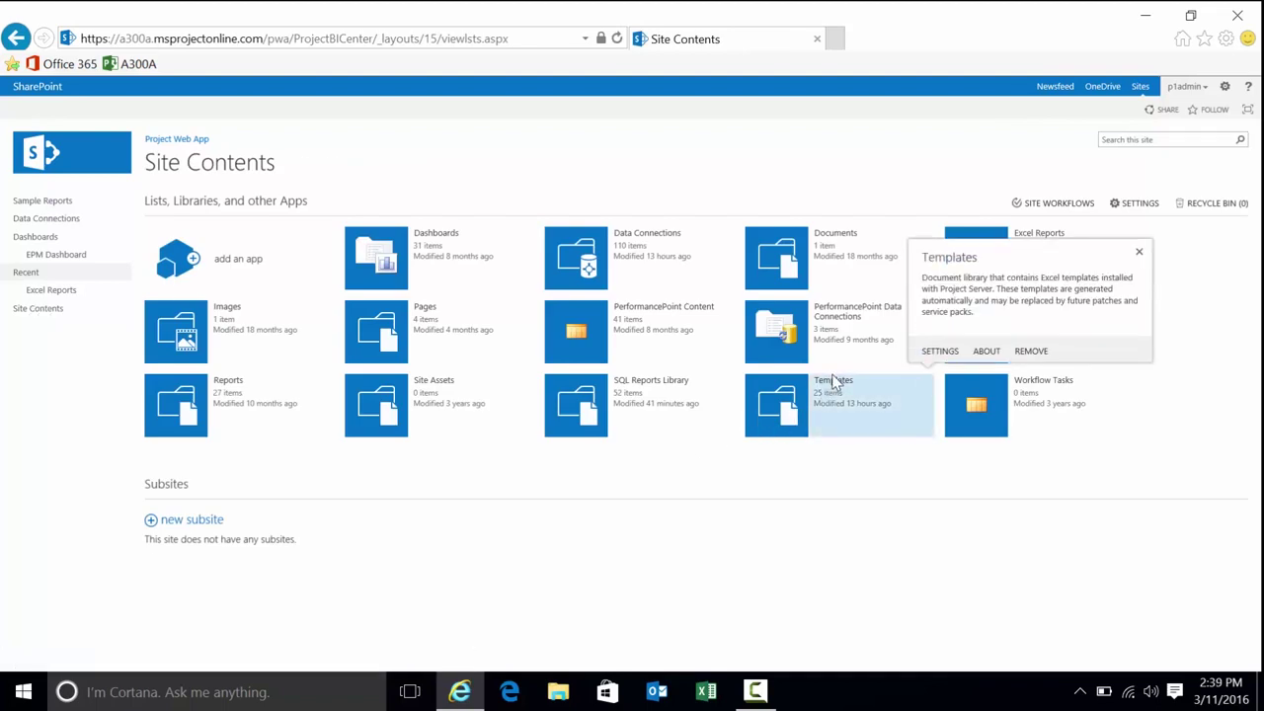
click(832, 383)
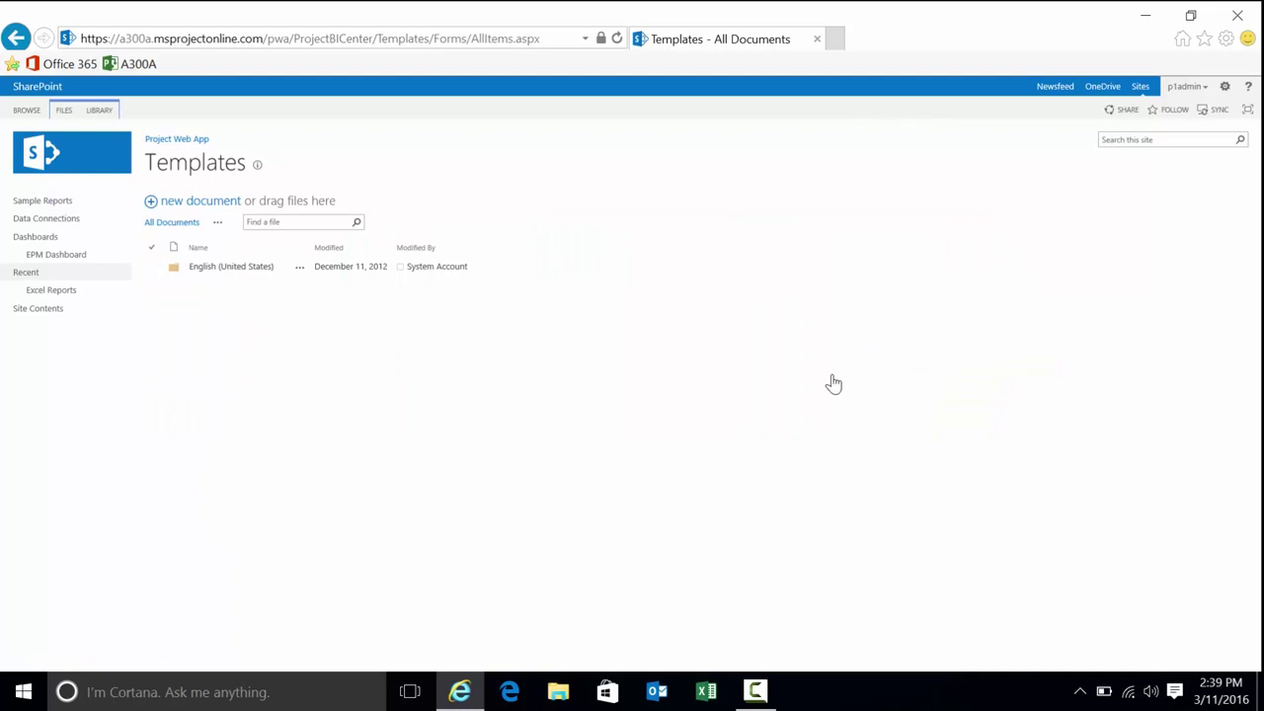
Open the OlapPortfolioAnalyzer template in Excel from the A300R OLAP folder under English (United States).
click(235, 270)
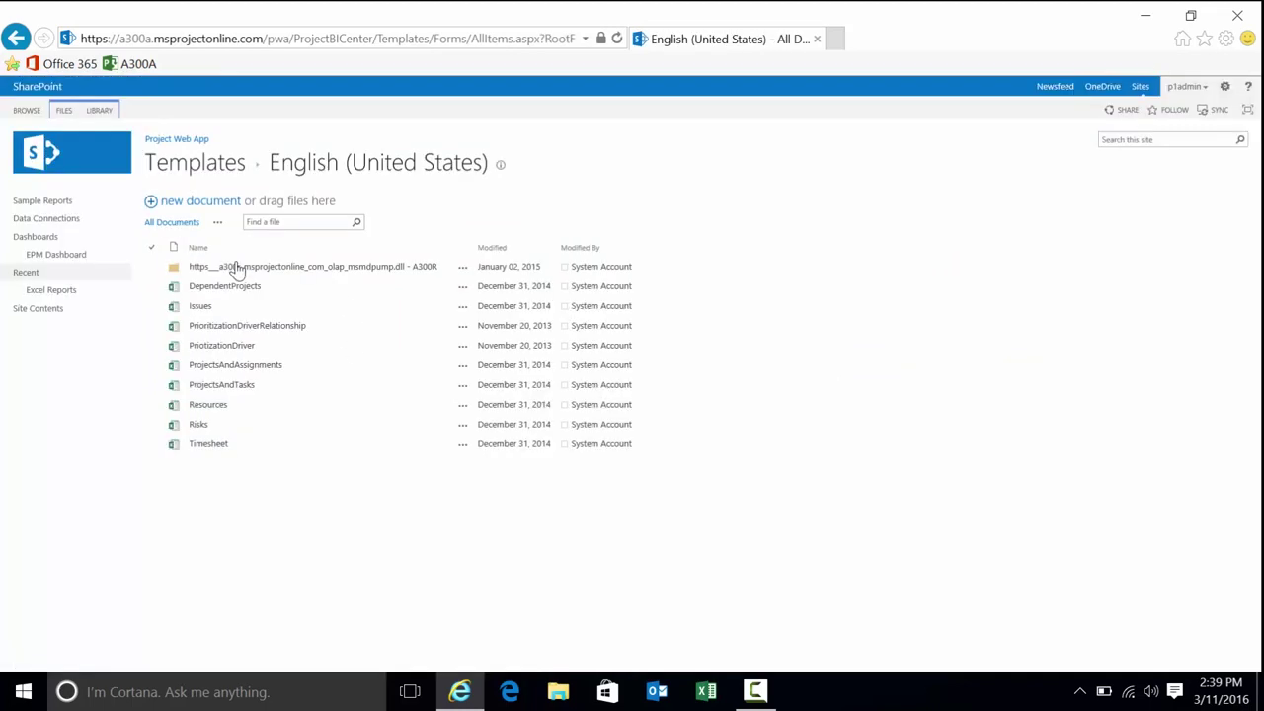
click(269, 272)
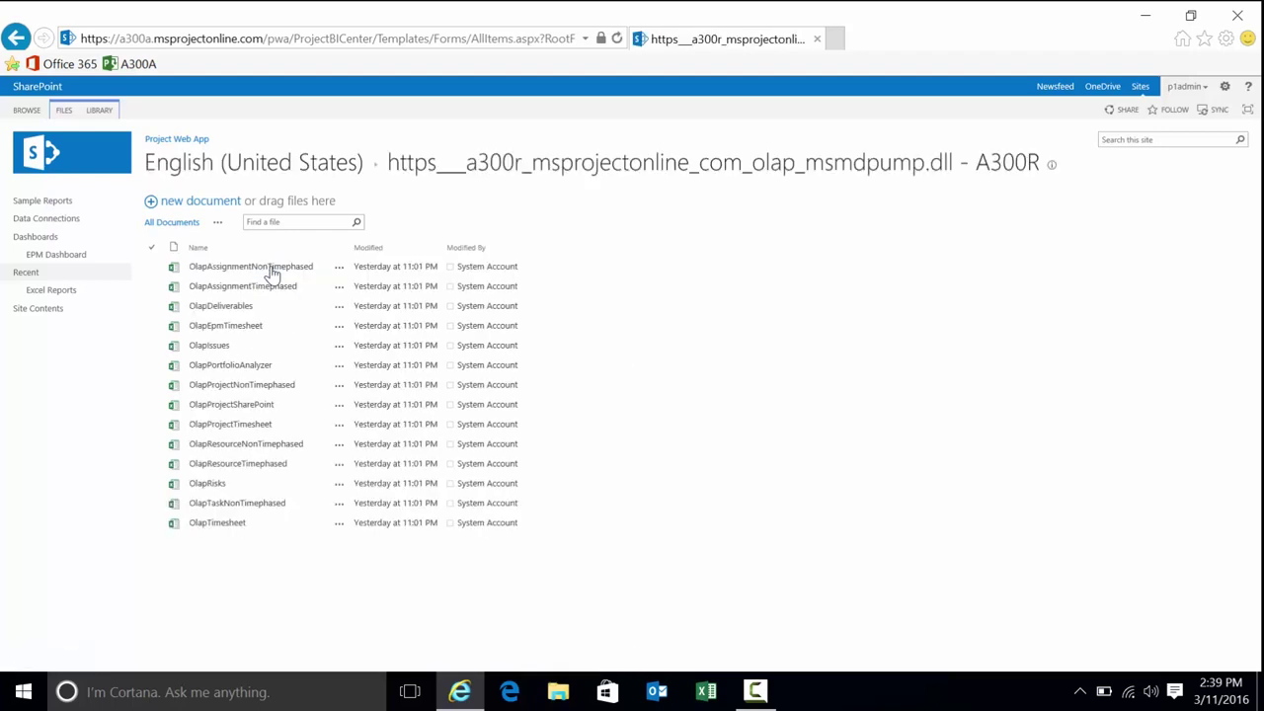
click(231, 366)
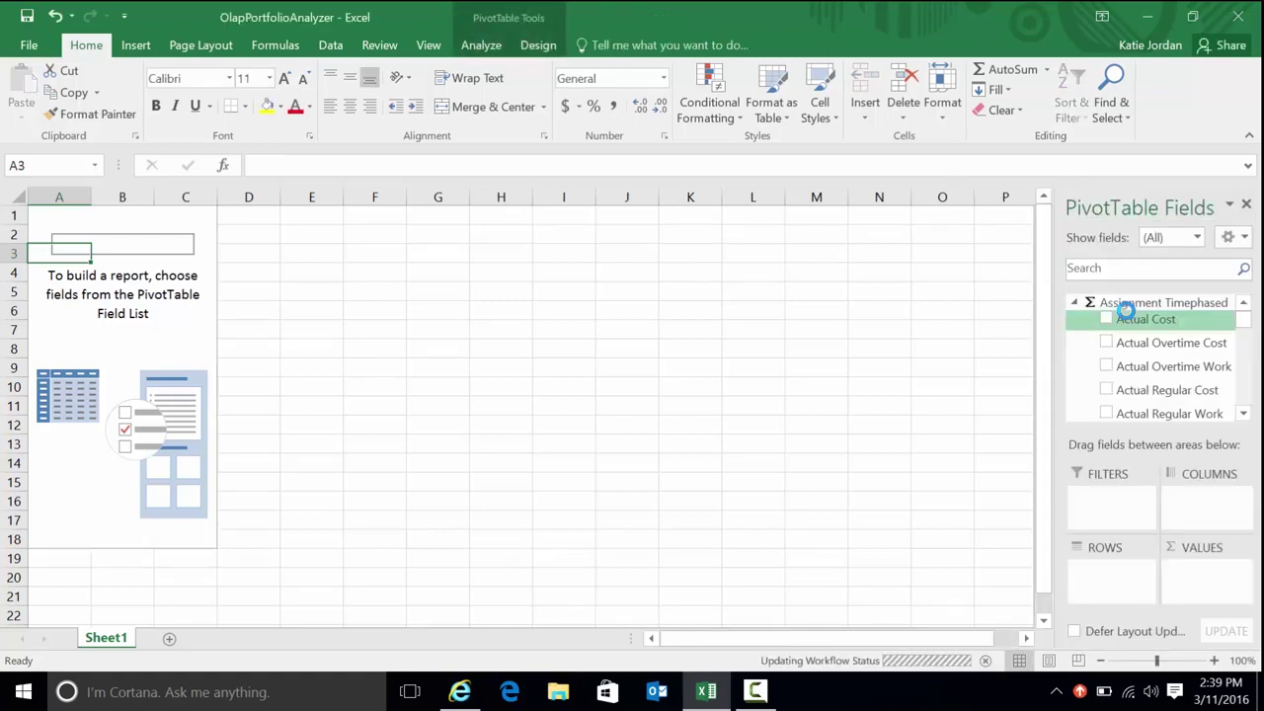
Add the Program_Project field to the PivotTable as its row labels.
scroll(1244, 398, down, 5)
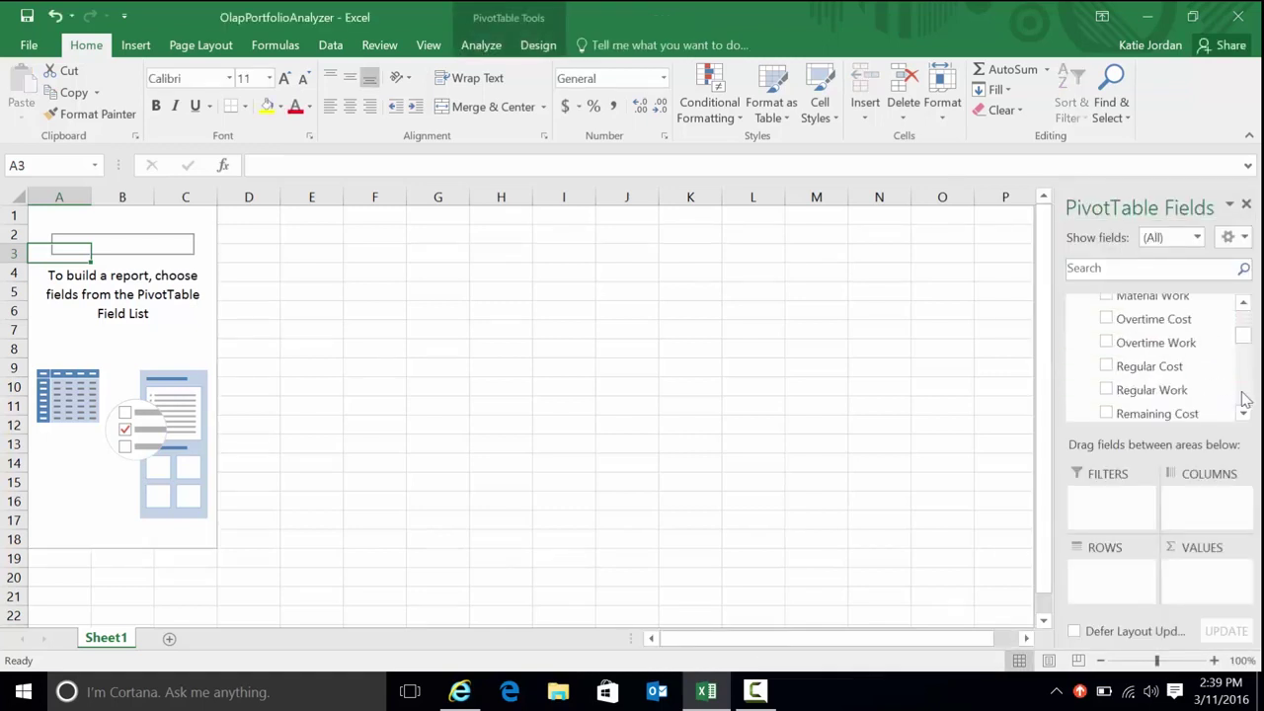
scroll(1244, 398, down, 10)
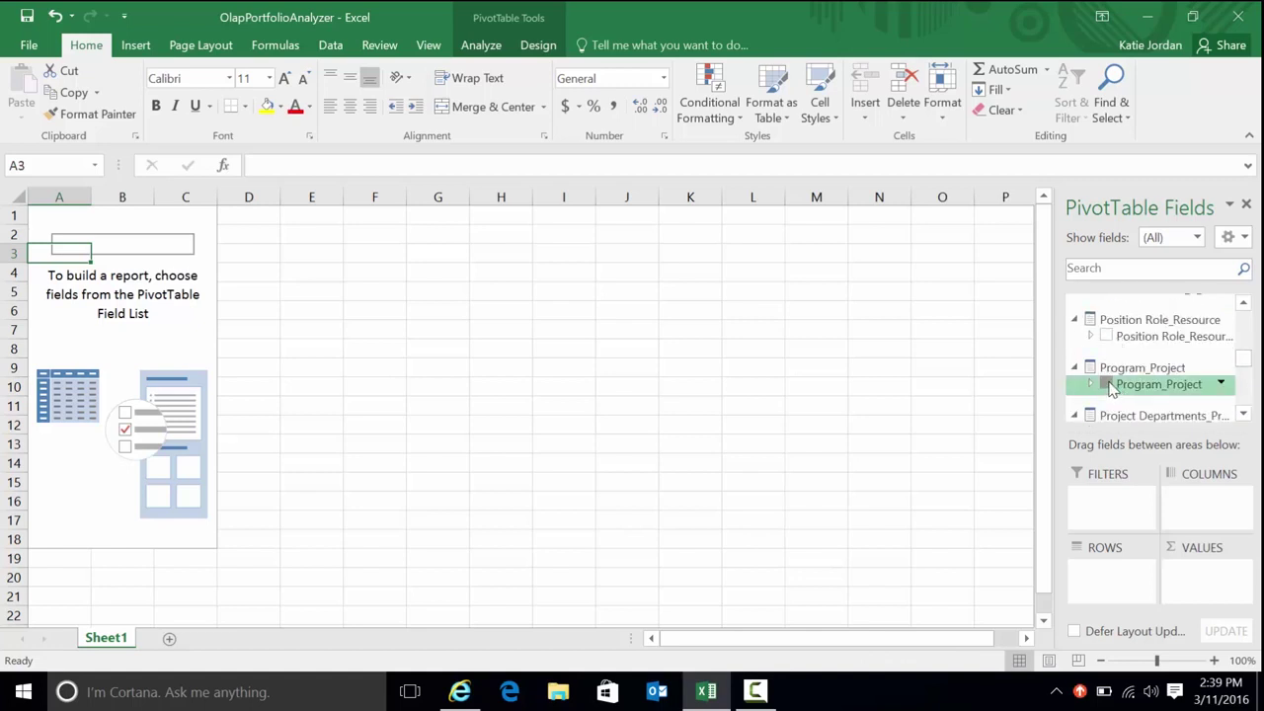
click(1107, 384)
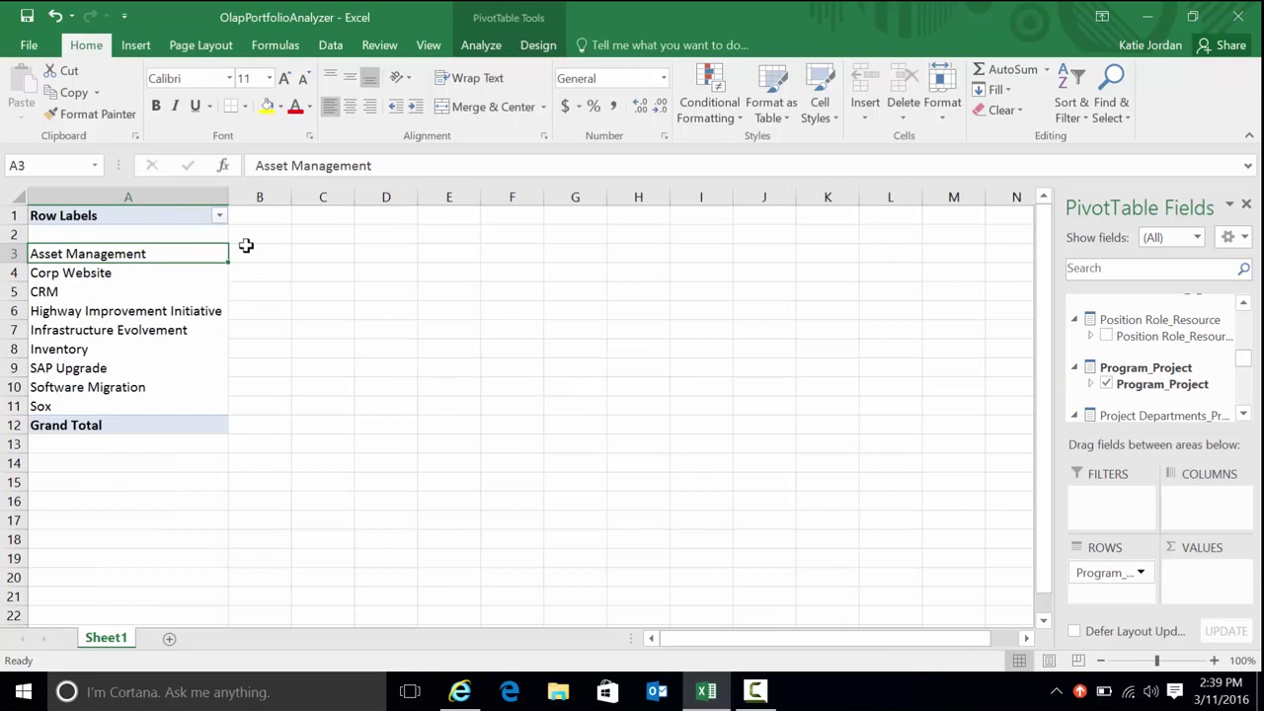
Filter the blank program out of the row labels and select the program names from Asset Management to Sox.
click(217, 216)
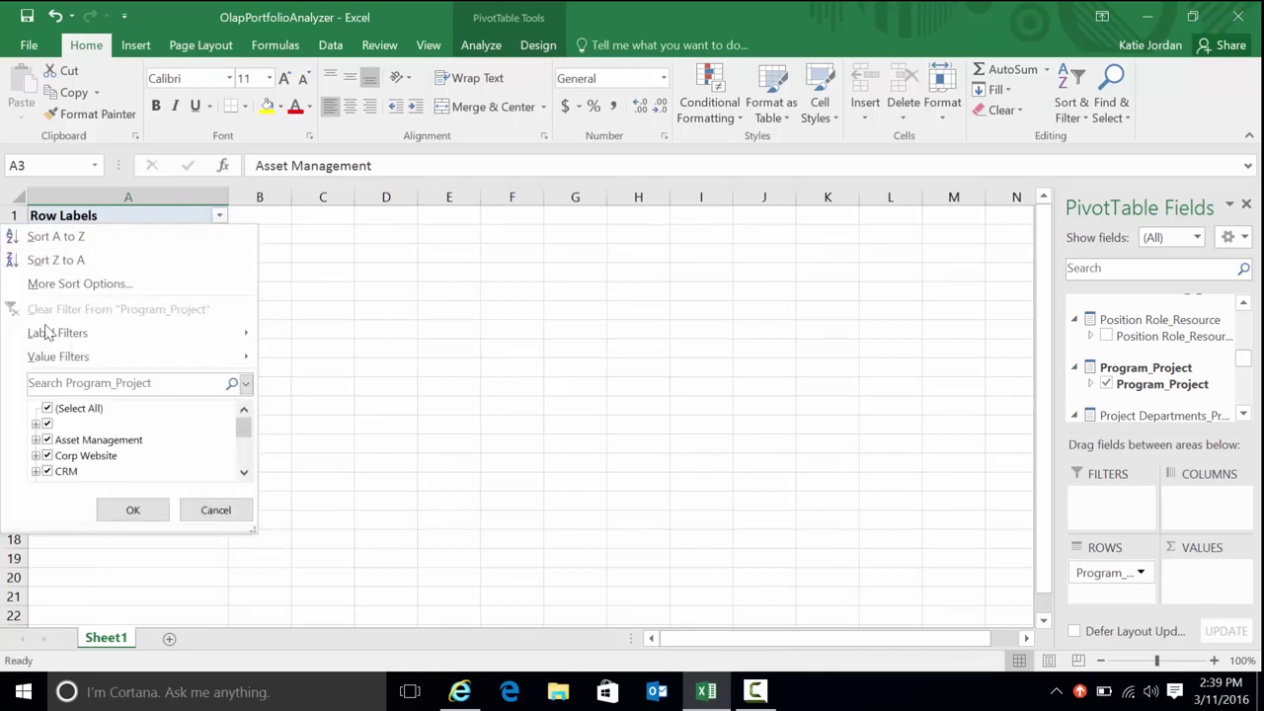
click(46, 424)
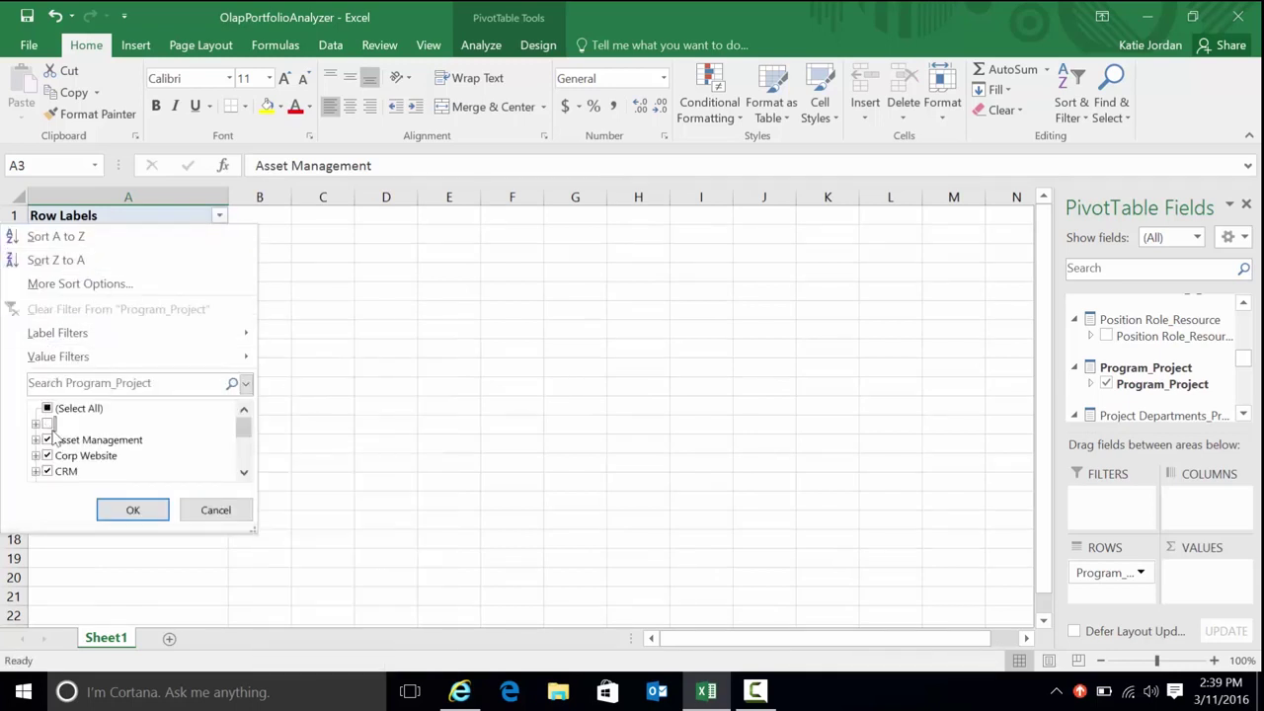
click(132, 510)
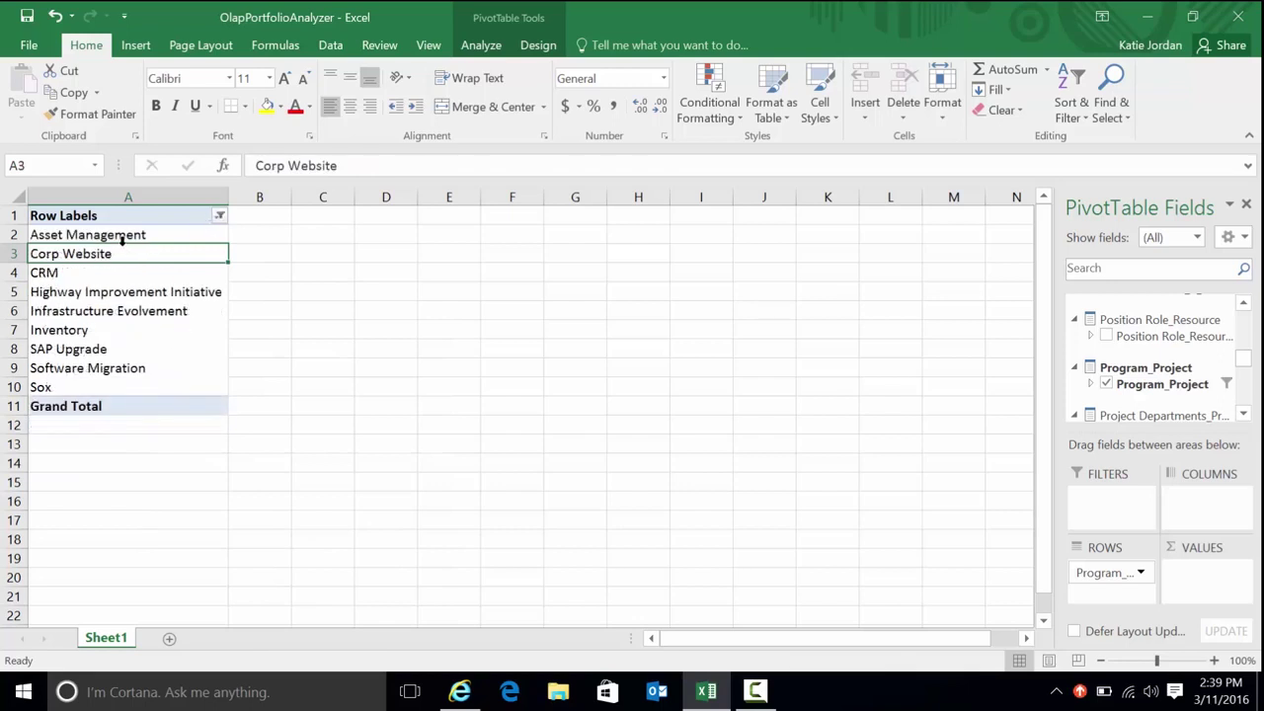
click(124, 228)
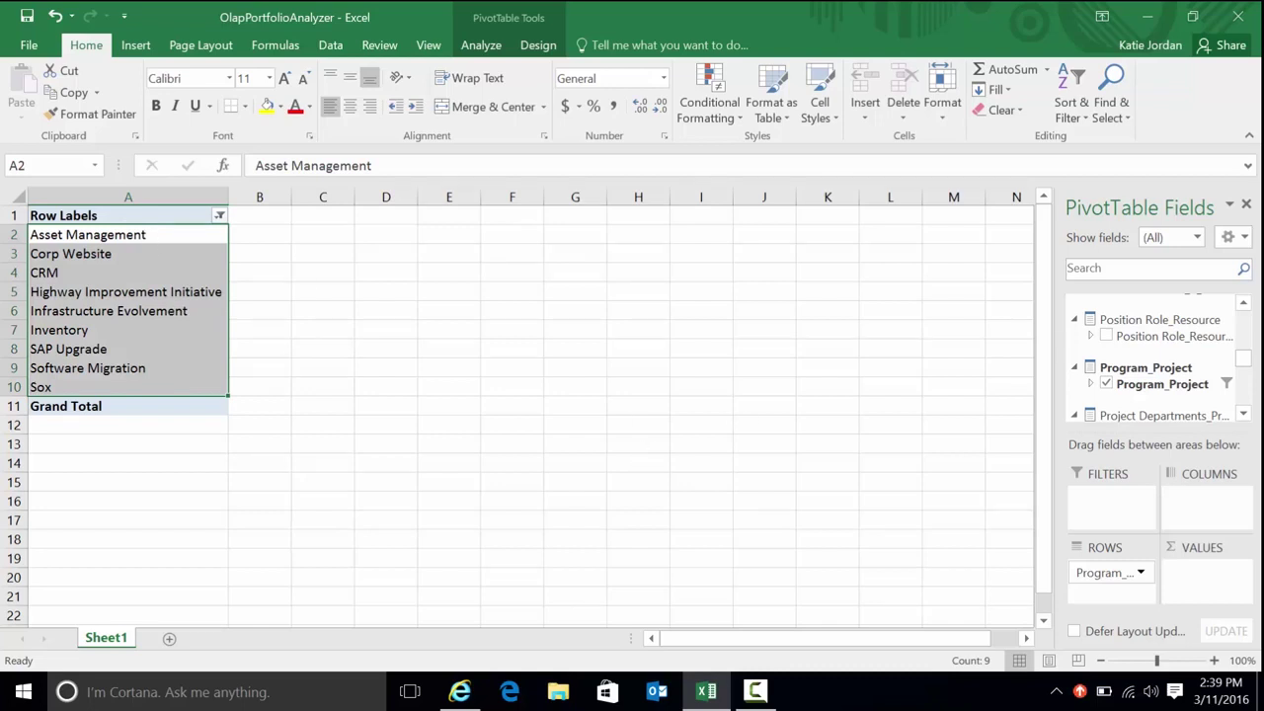
Add the Cost measure from Assignment Timephased to the PivotTable values and widen the Cost column.
click(1243, 415)
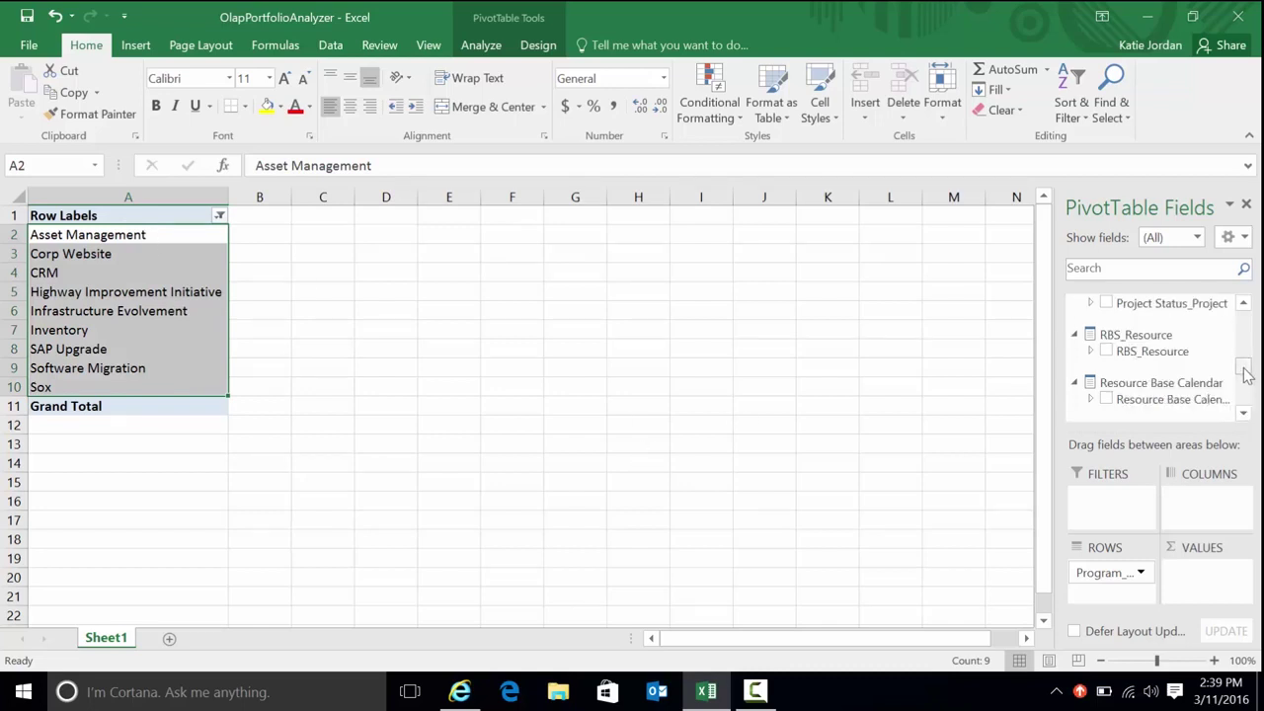
drag(1246, 380, 1246, 319)
scroll(1246, 405, down, 2)
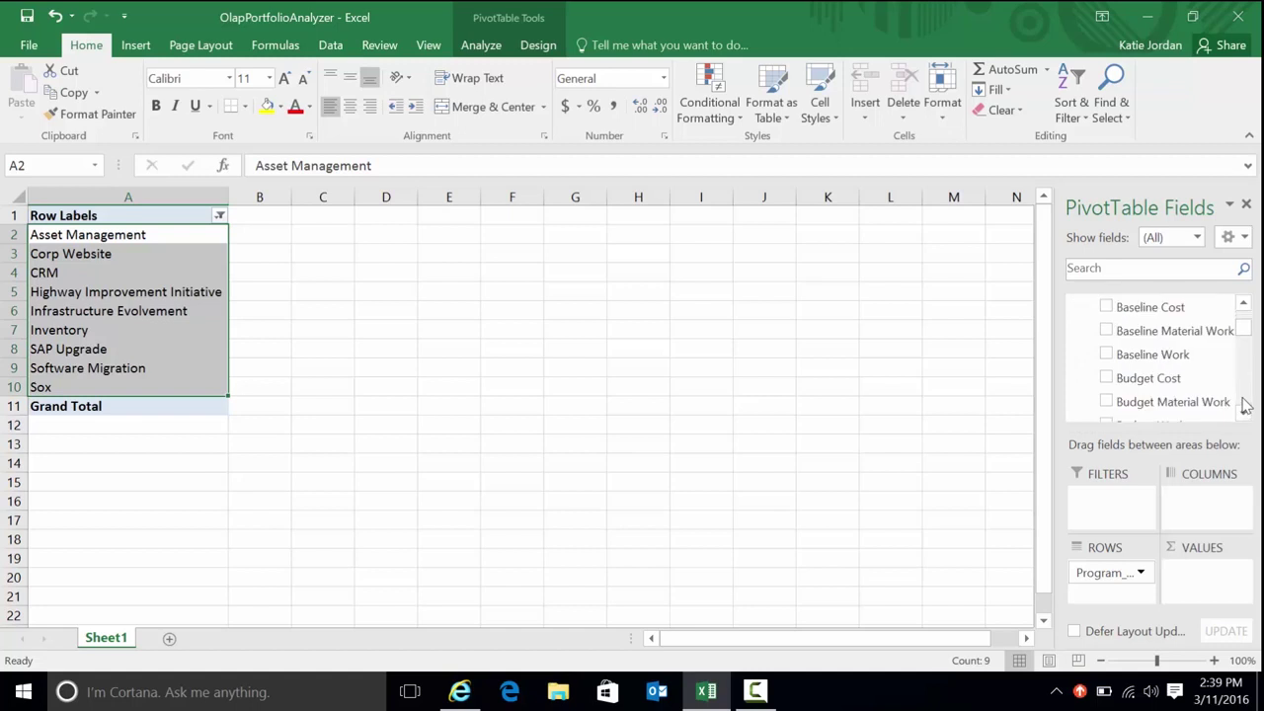
scroll(1246, 405, down, 2)
click(1107, 361)
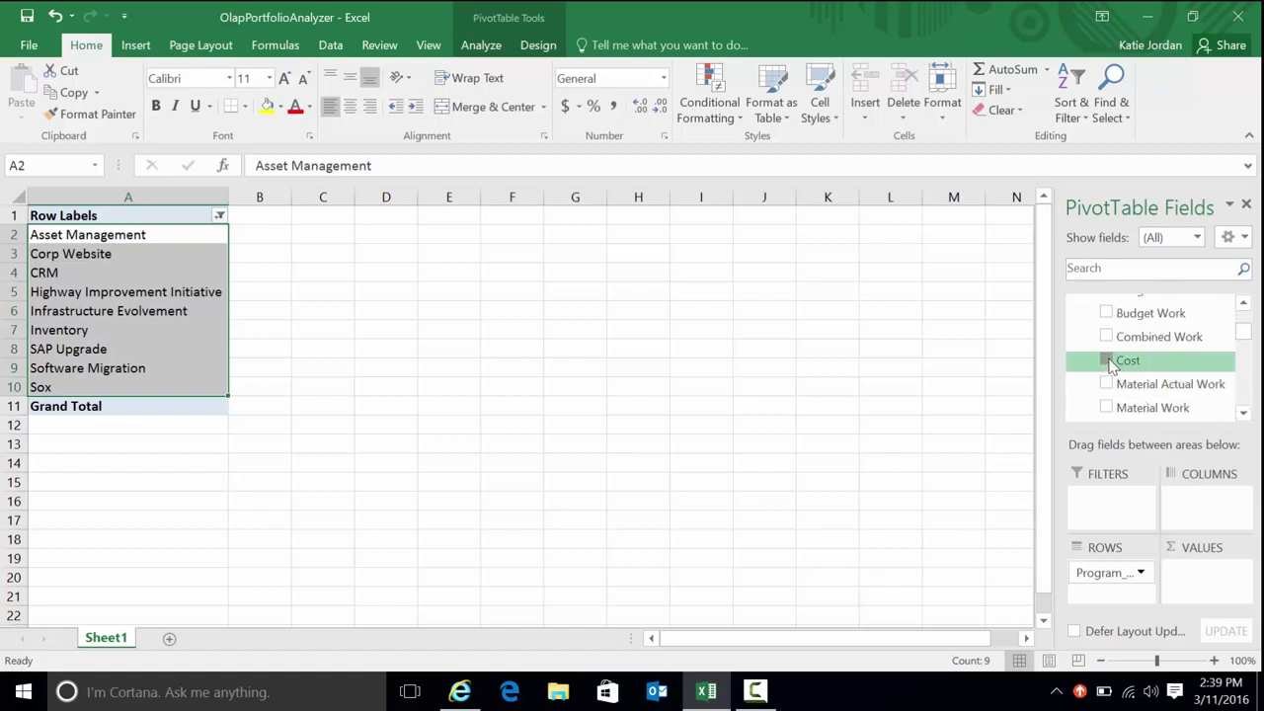
drag(312, 198, 346, 197)
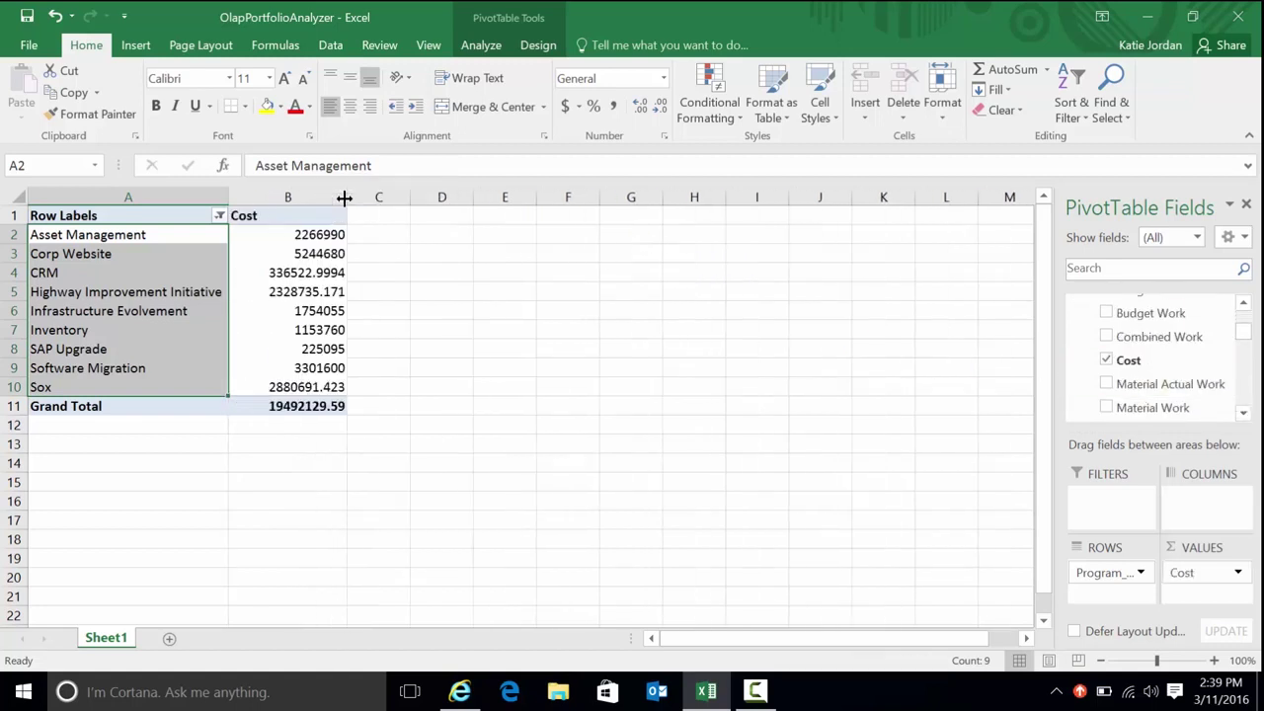
Format the whole Cost column in dollar accounting format and apply red solid-fill data bars.
click(323, 198)
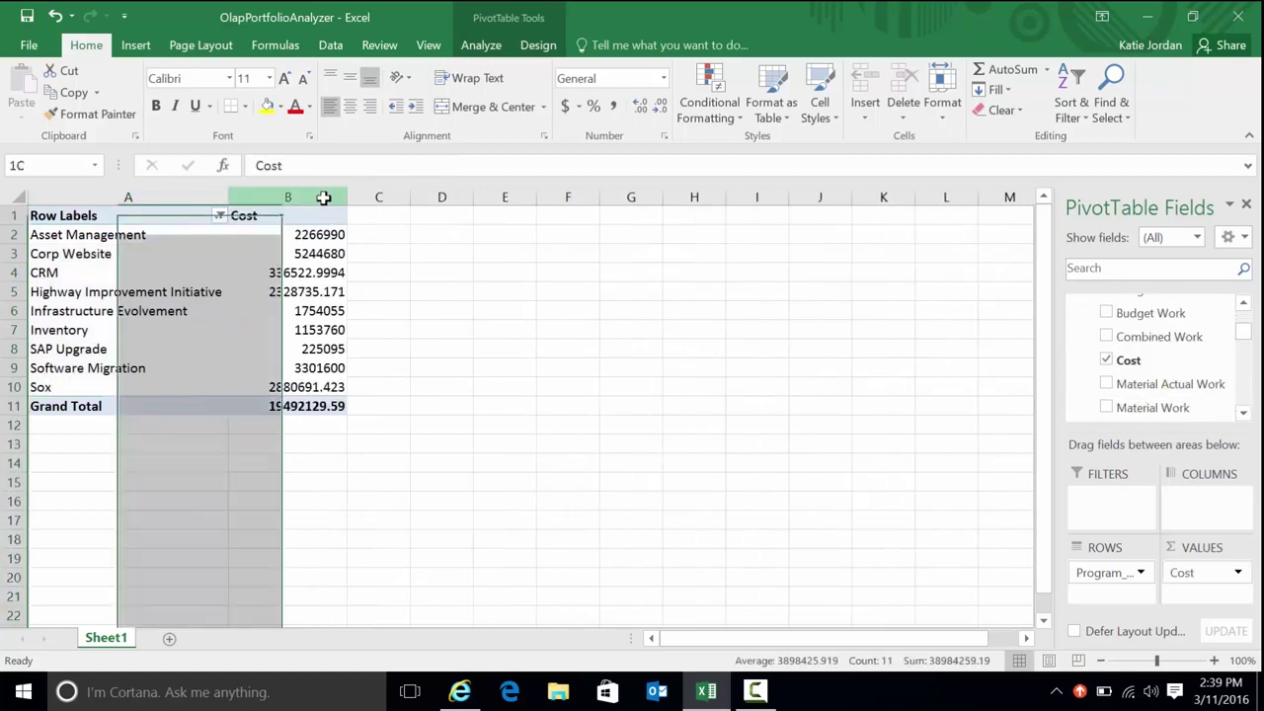
click(566, 106)
click(709, 103)
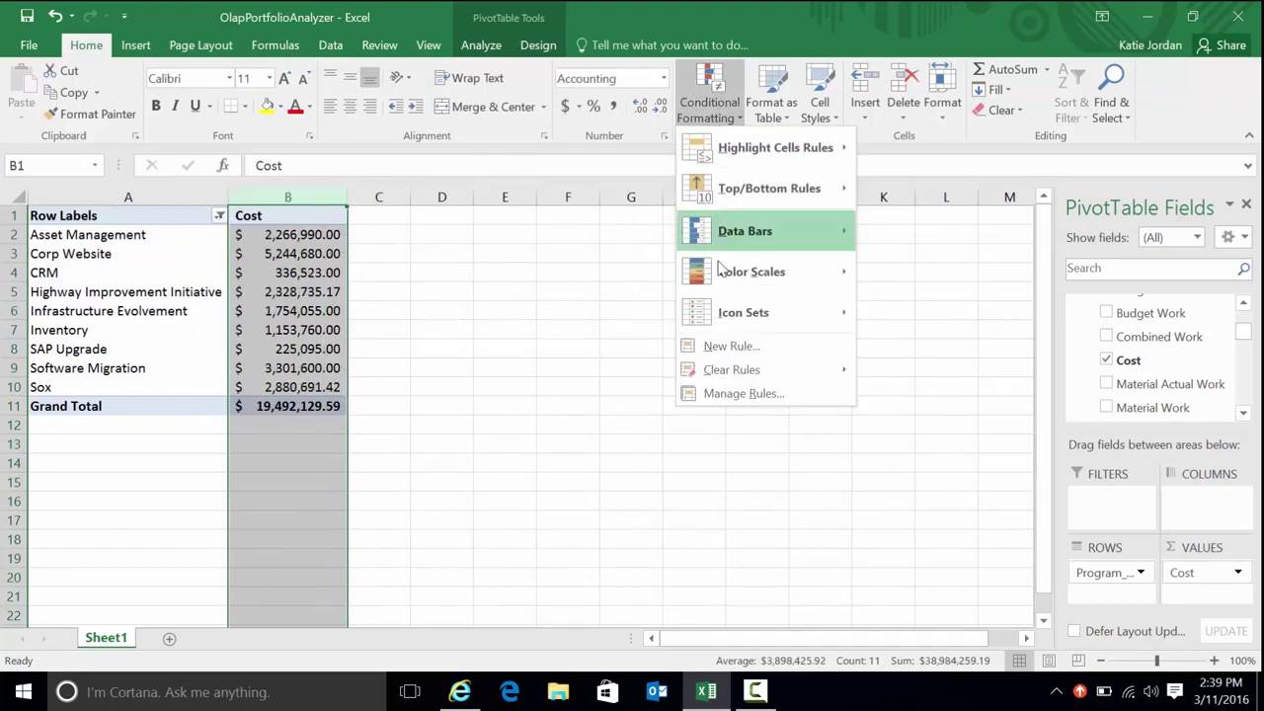
mouse_move(801, 237)
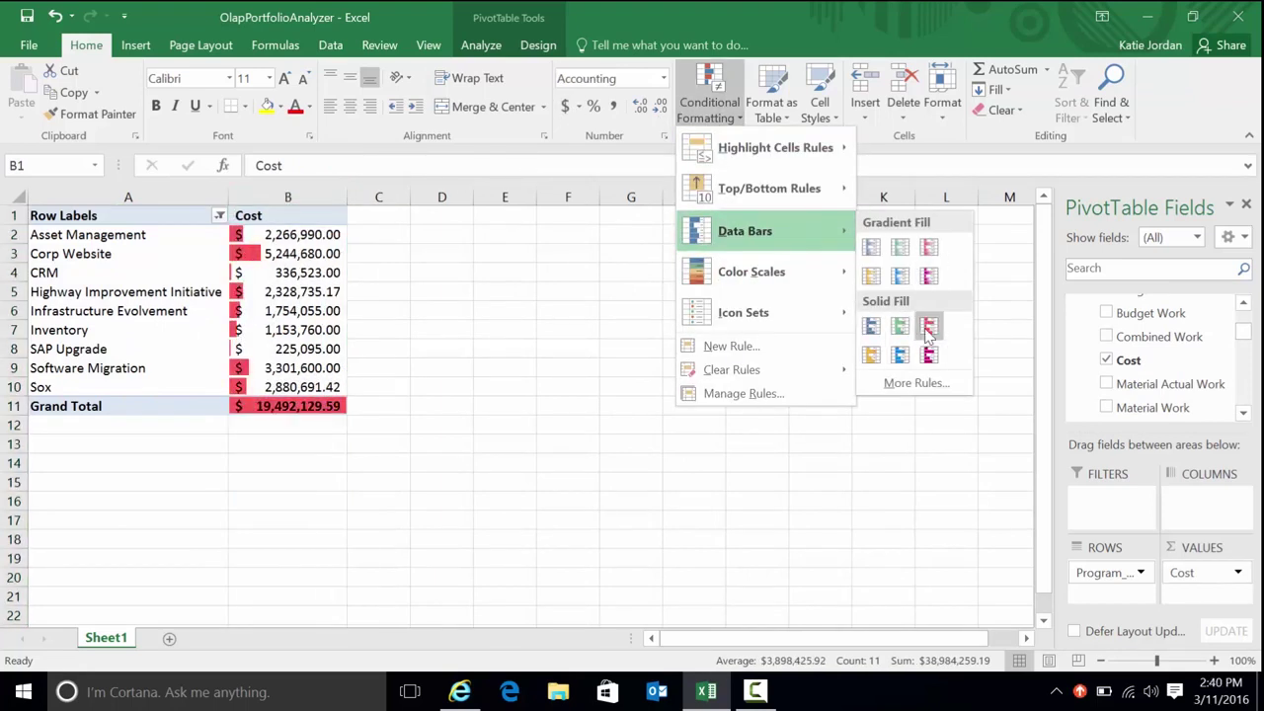
click(914, 328)
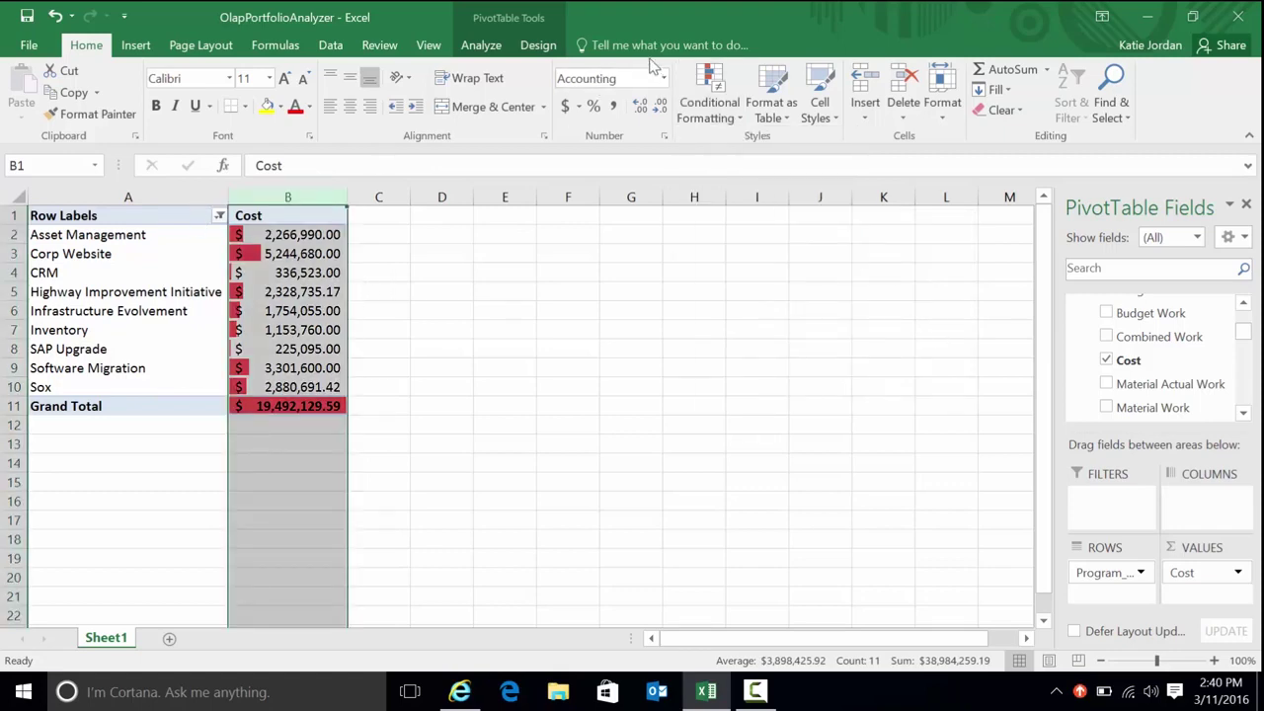
Insert a 3-D Pie PivotChart of the program costs.
click(482, 44)
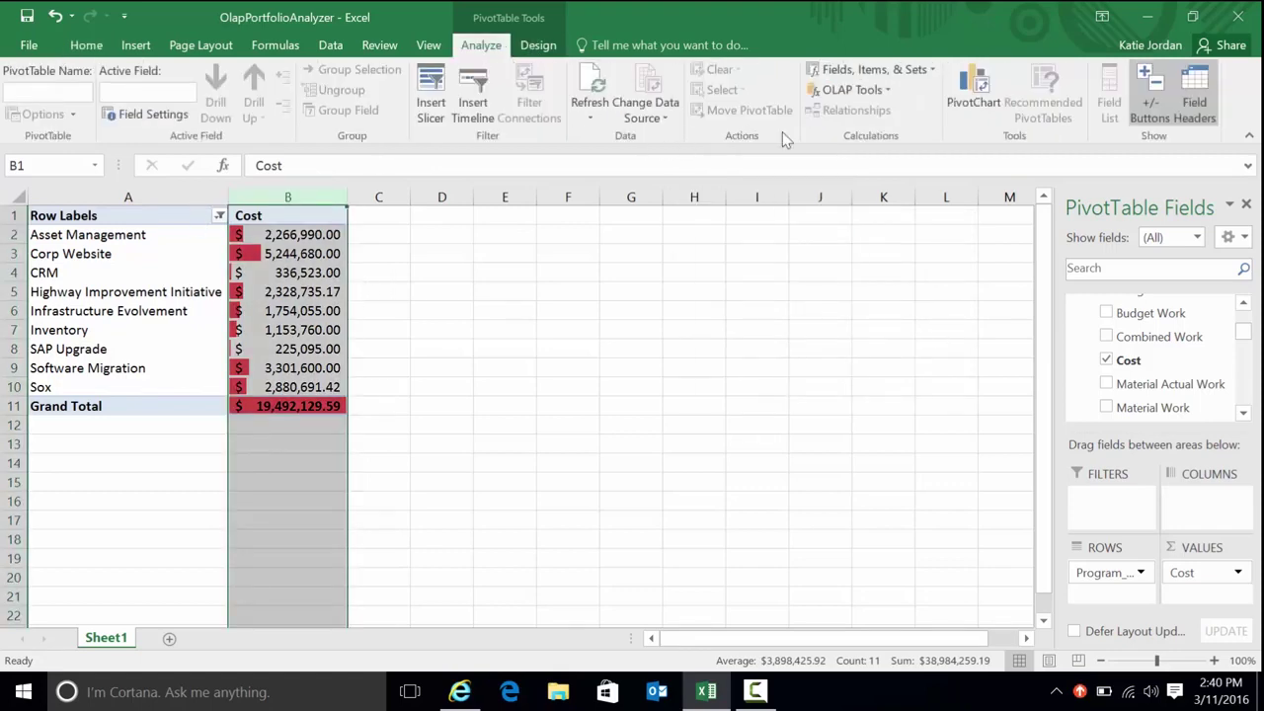
click(978, 87)
click(425, 195)
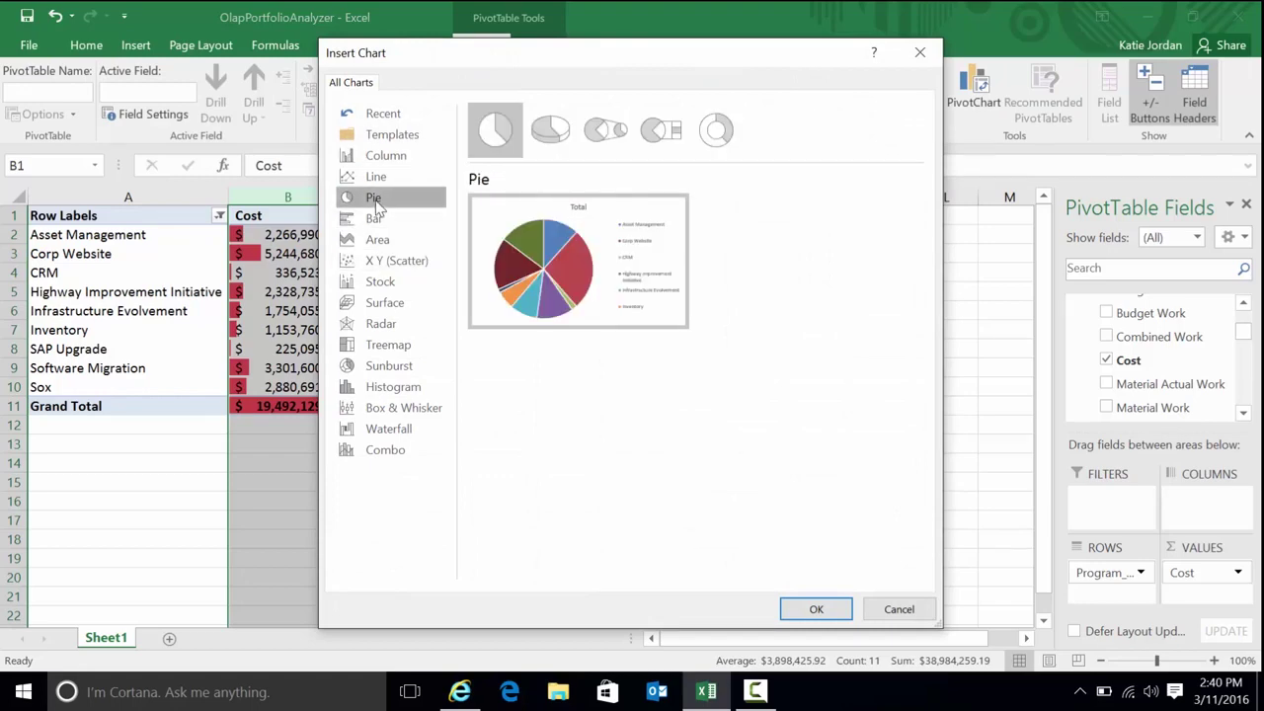
click(558, 136)
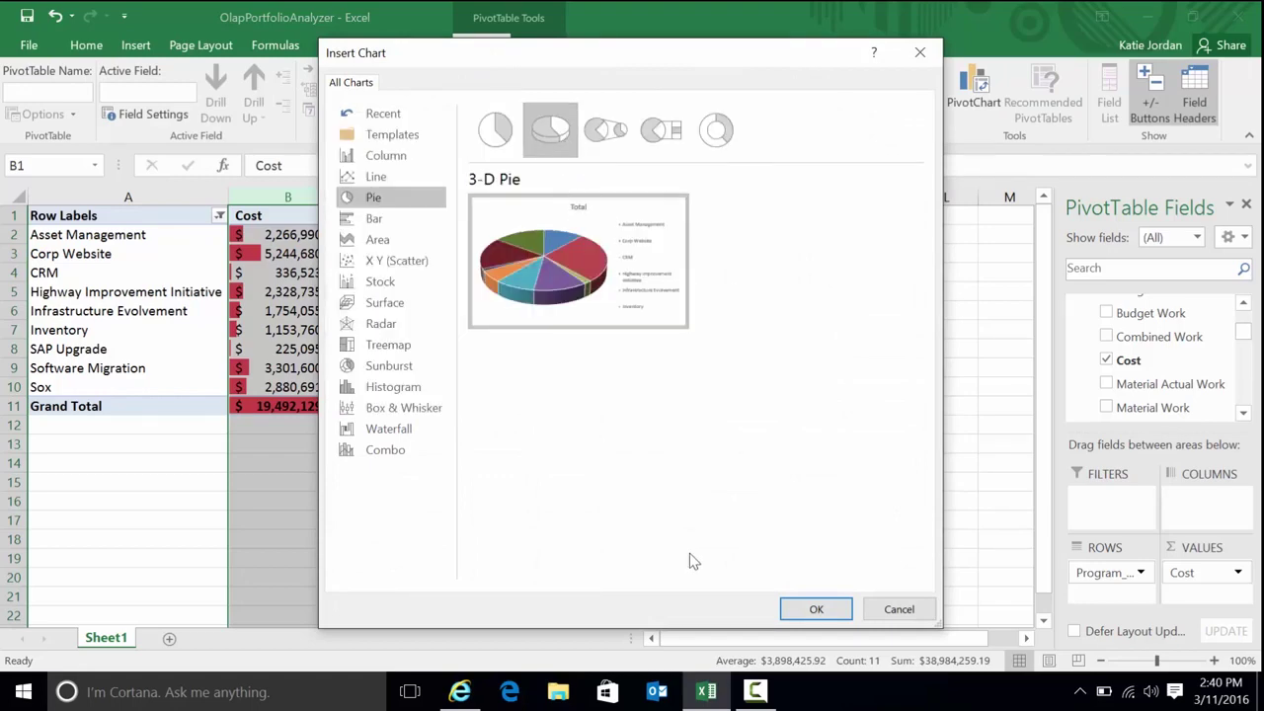
click(815, 610)
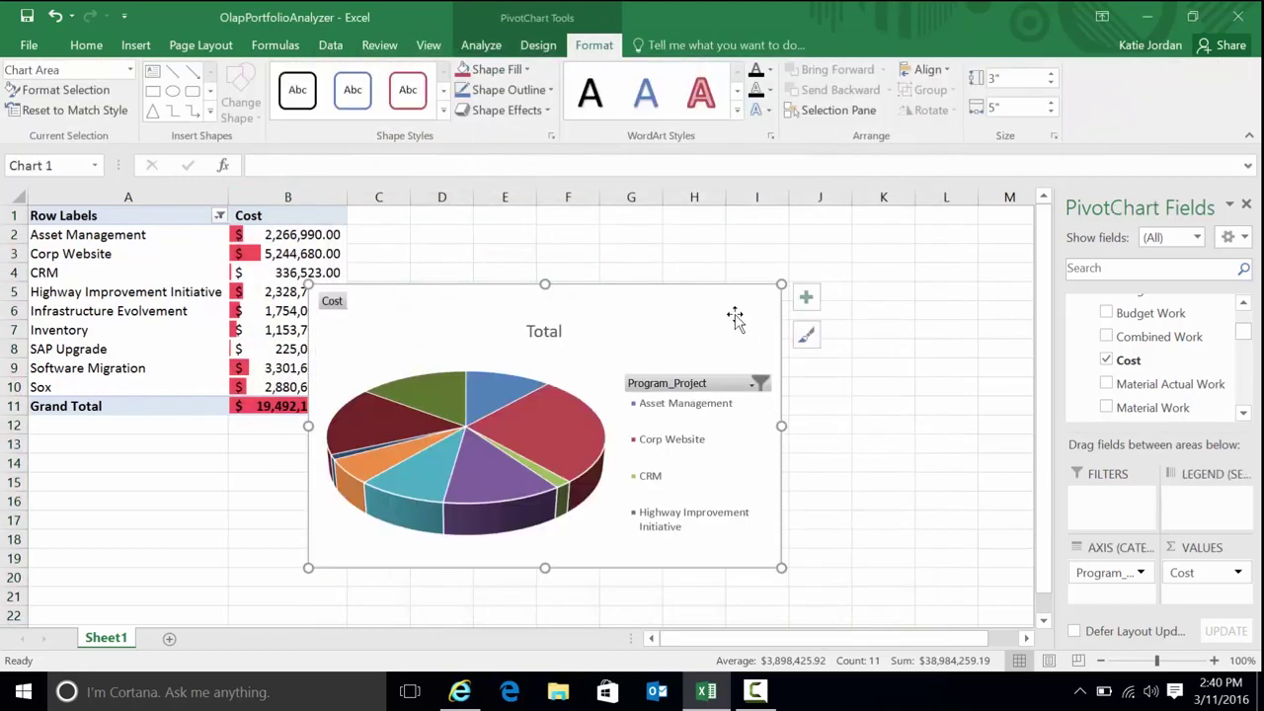
Move the pie chart beside the PivotTable and apply the chart style with the bold dark blue title and legend text.
drag(734, 316, 819, 236)
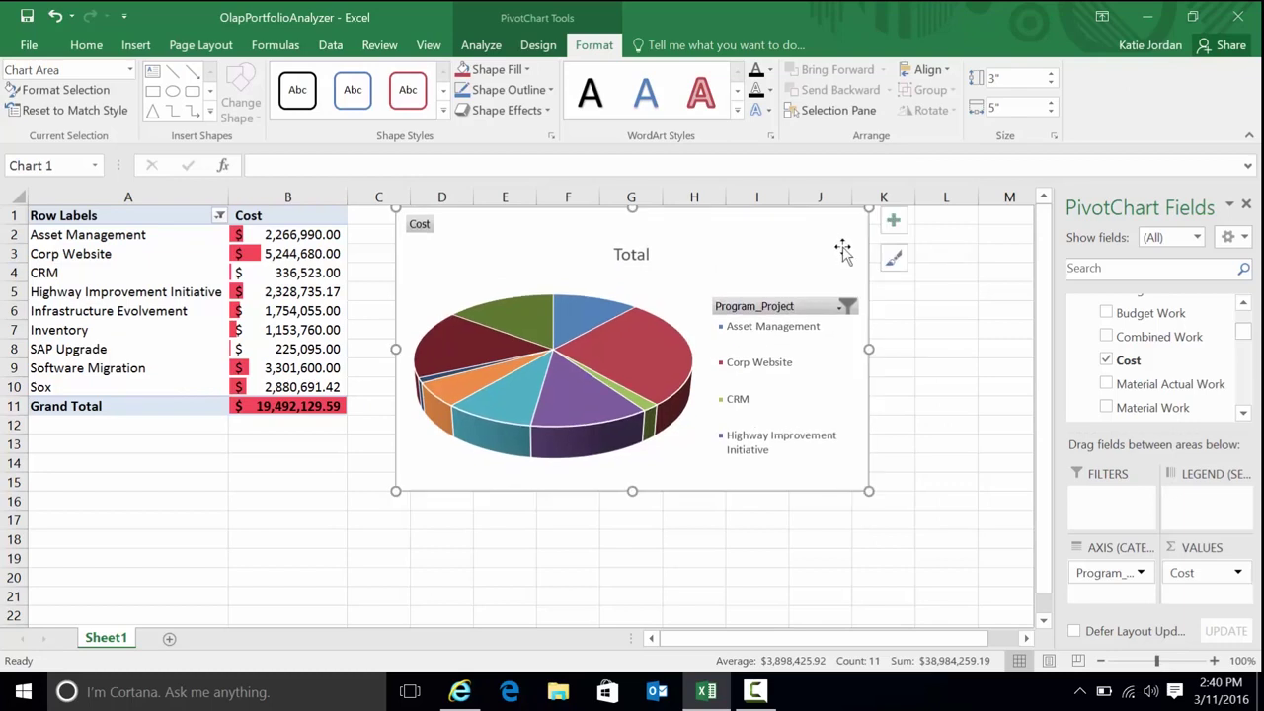
click(894, 263)
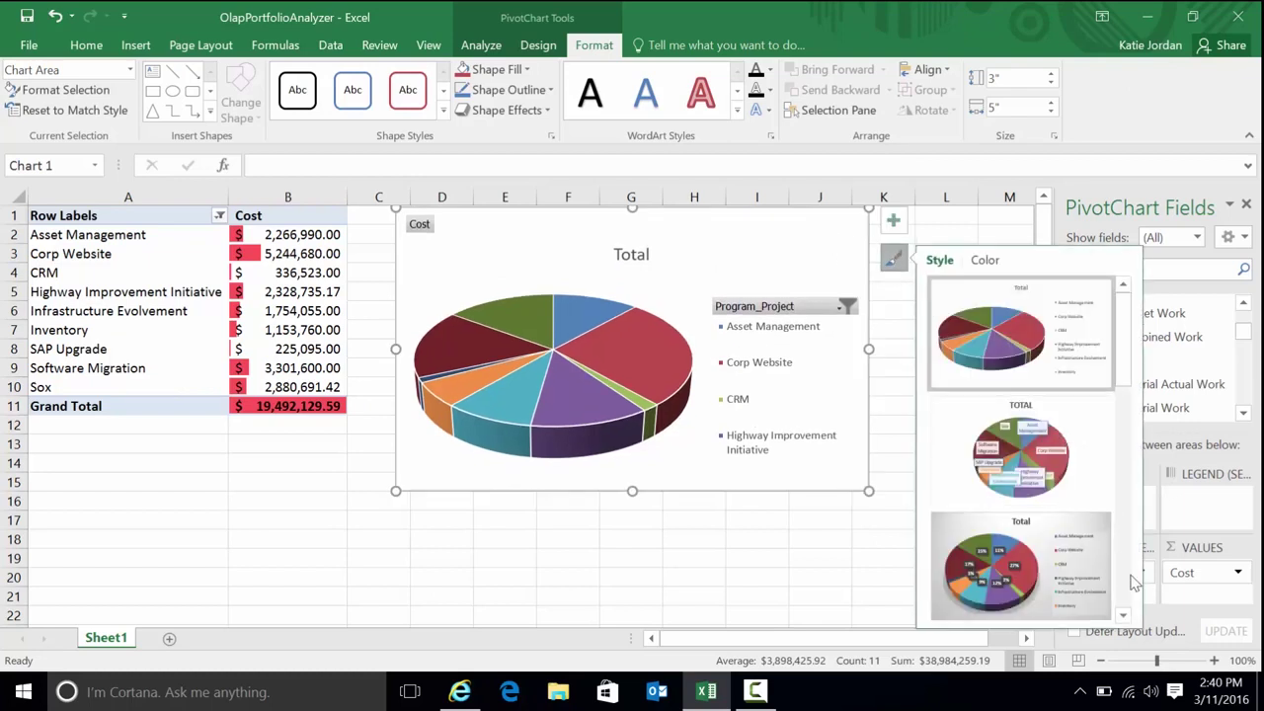
click(990, 564)
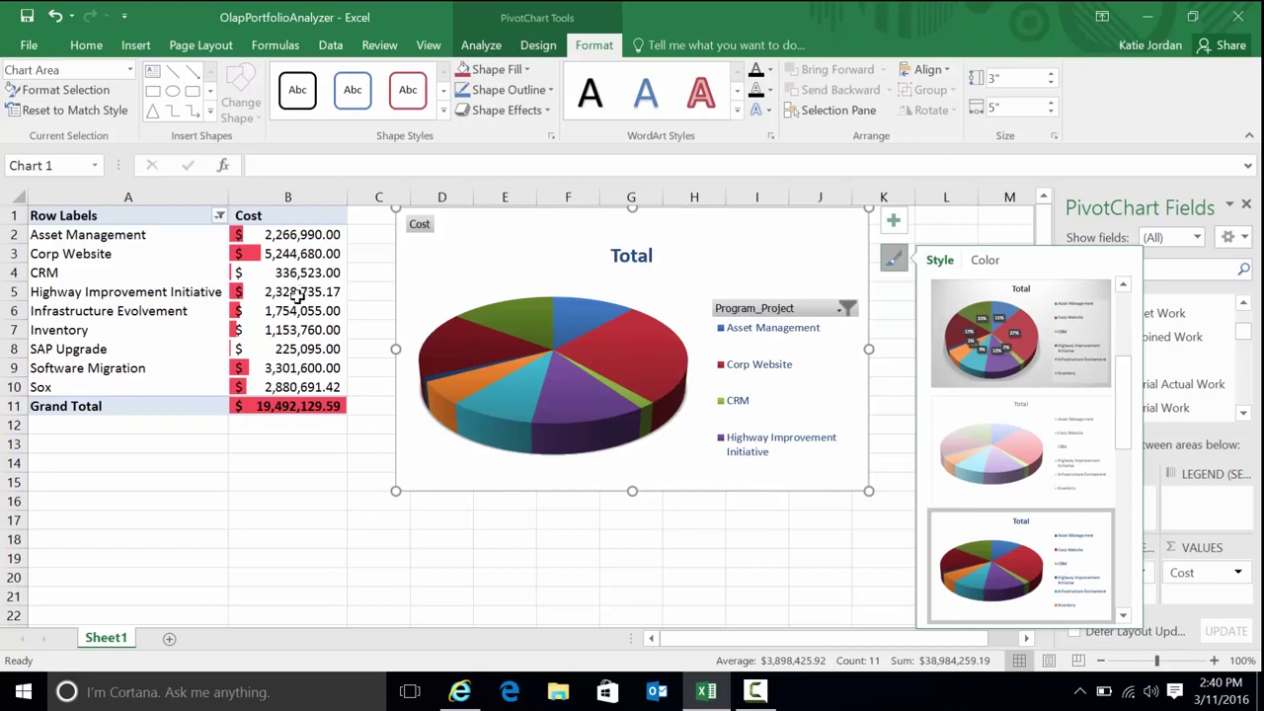
Return to the PivotTable and review the other available measures, such as remaining costs, work, capacity and availability.
click(194, 271)
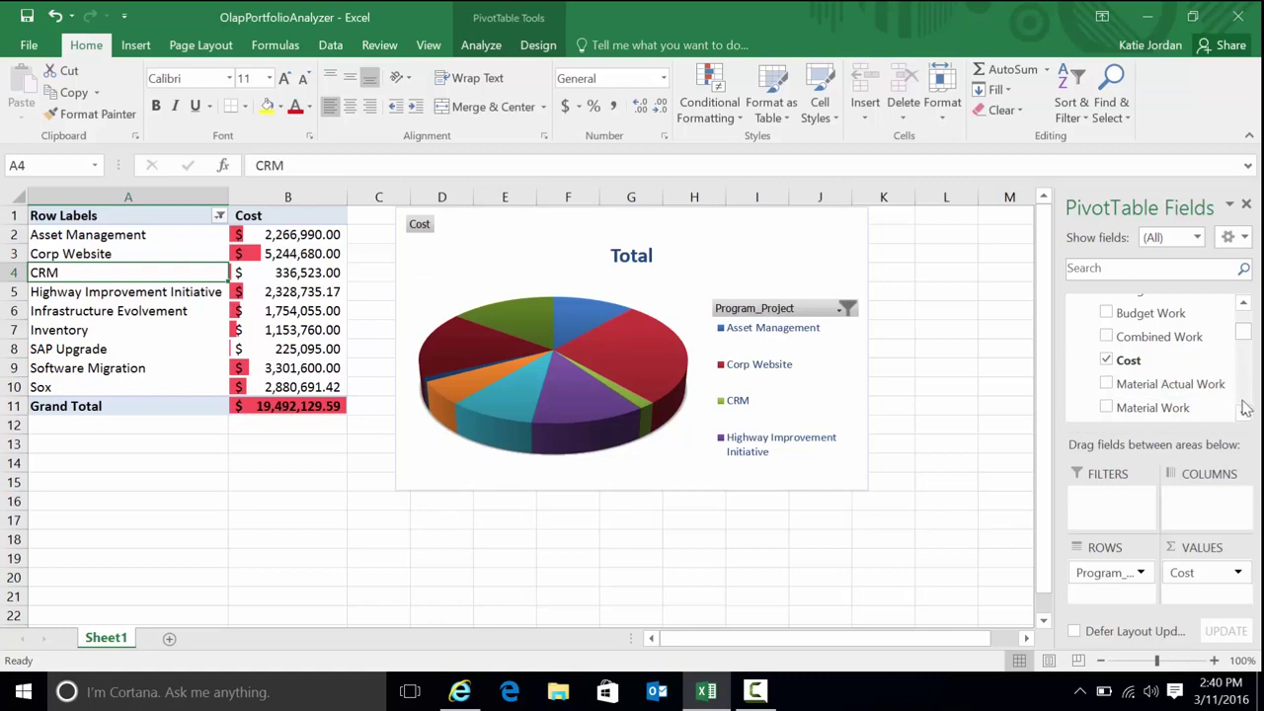
scroll(1246, 411, down, 4)
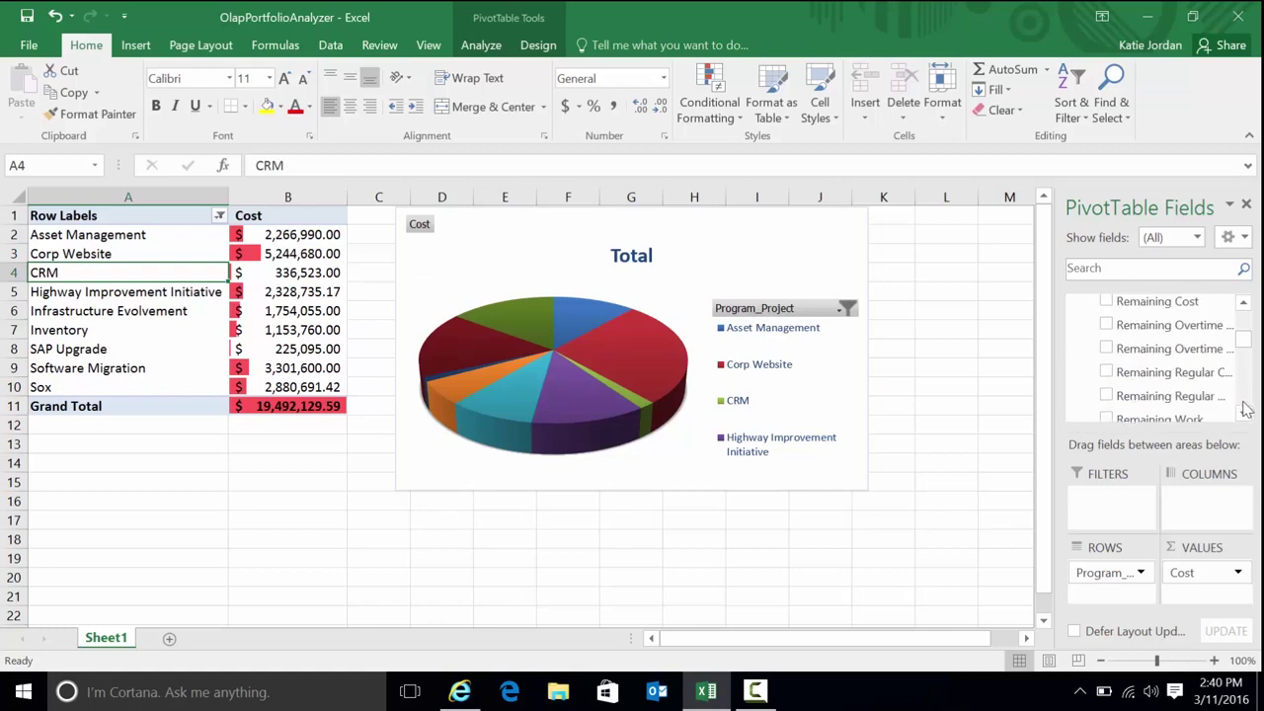
scroll(1246, 411, down, 3)
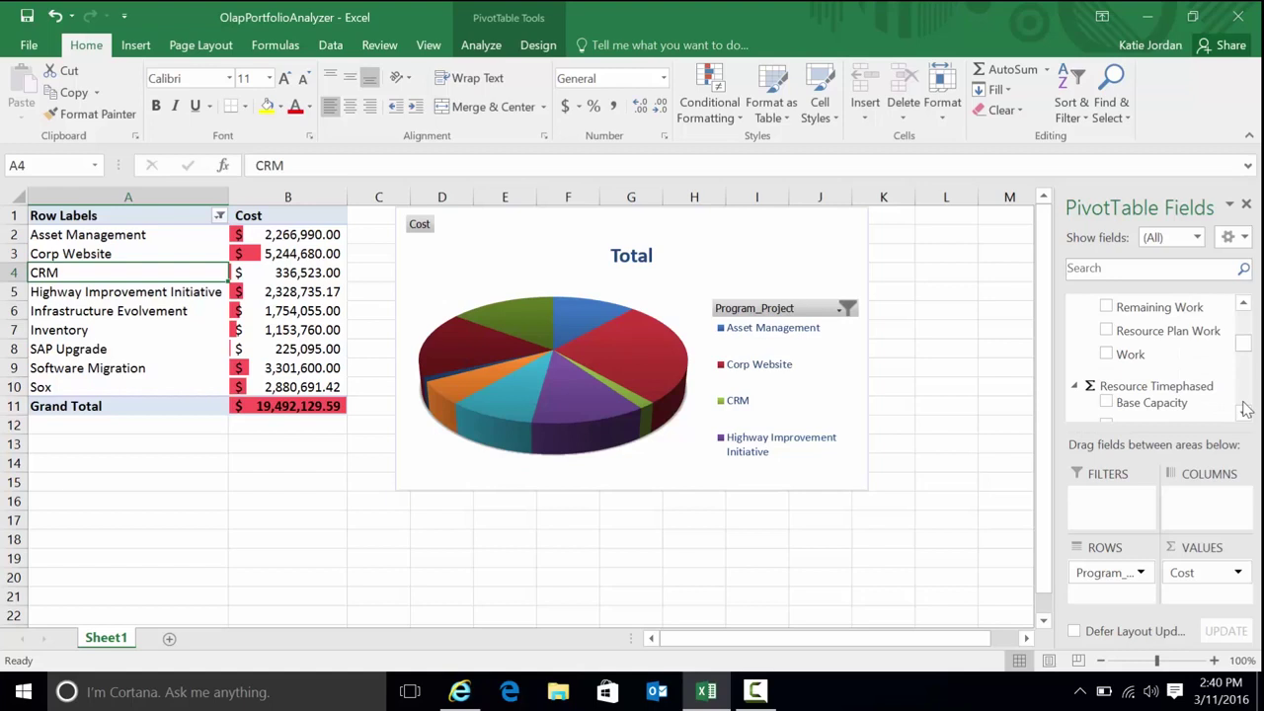
scroll(1246, 411, down, 3)
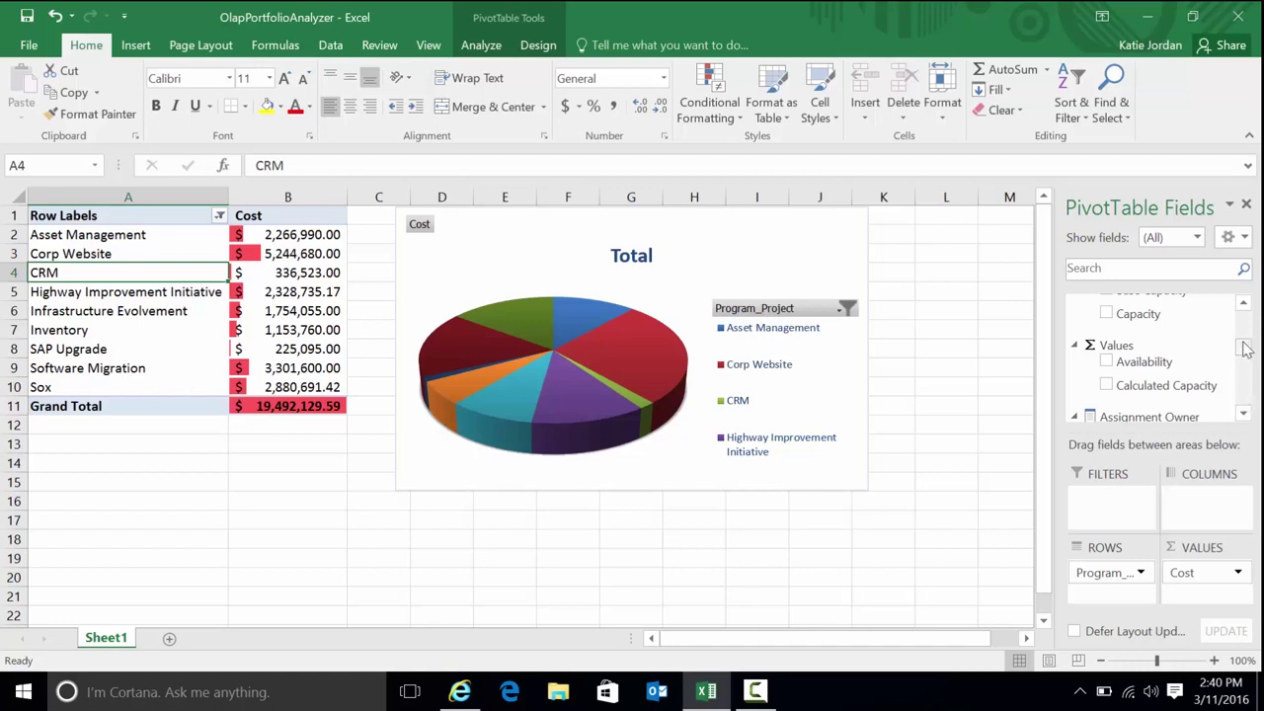
drag(1245, 347, 1245, 320)
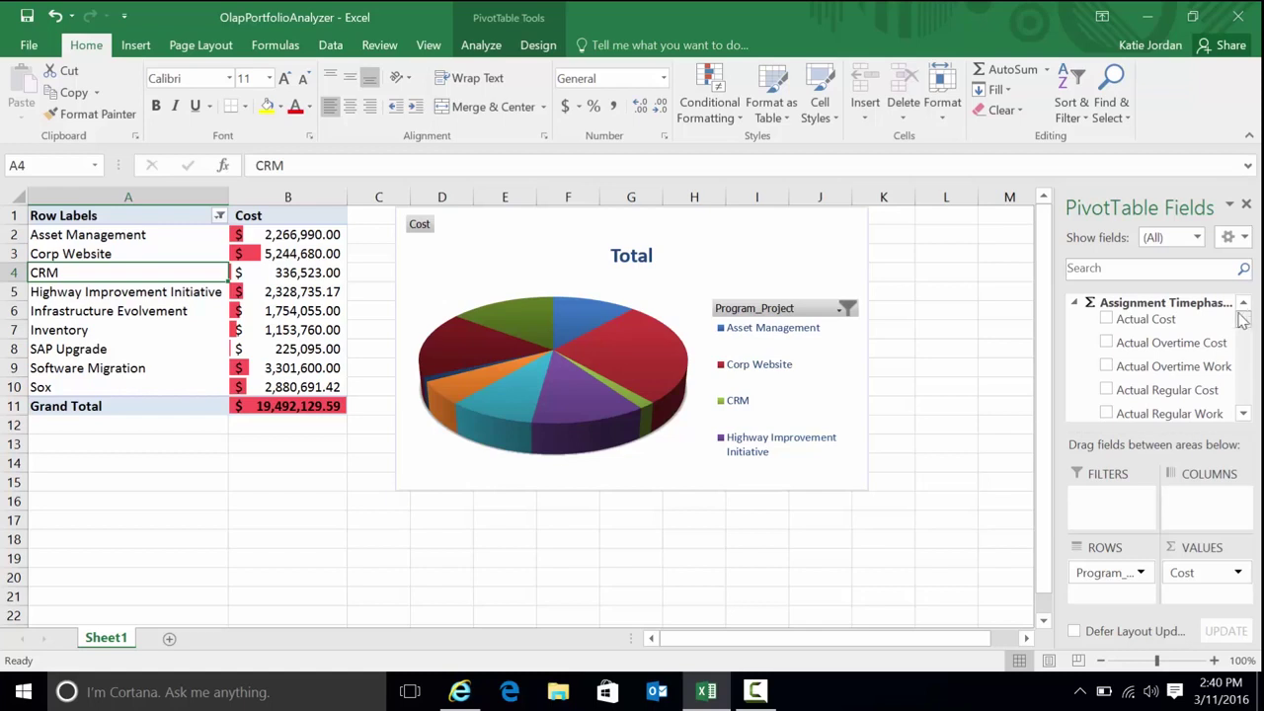
Check the workbook's Save As locations and close the workbook without saving its changes.
click(34, 45)
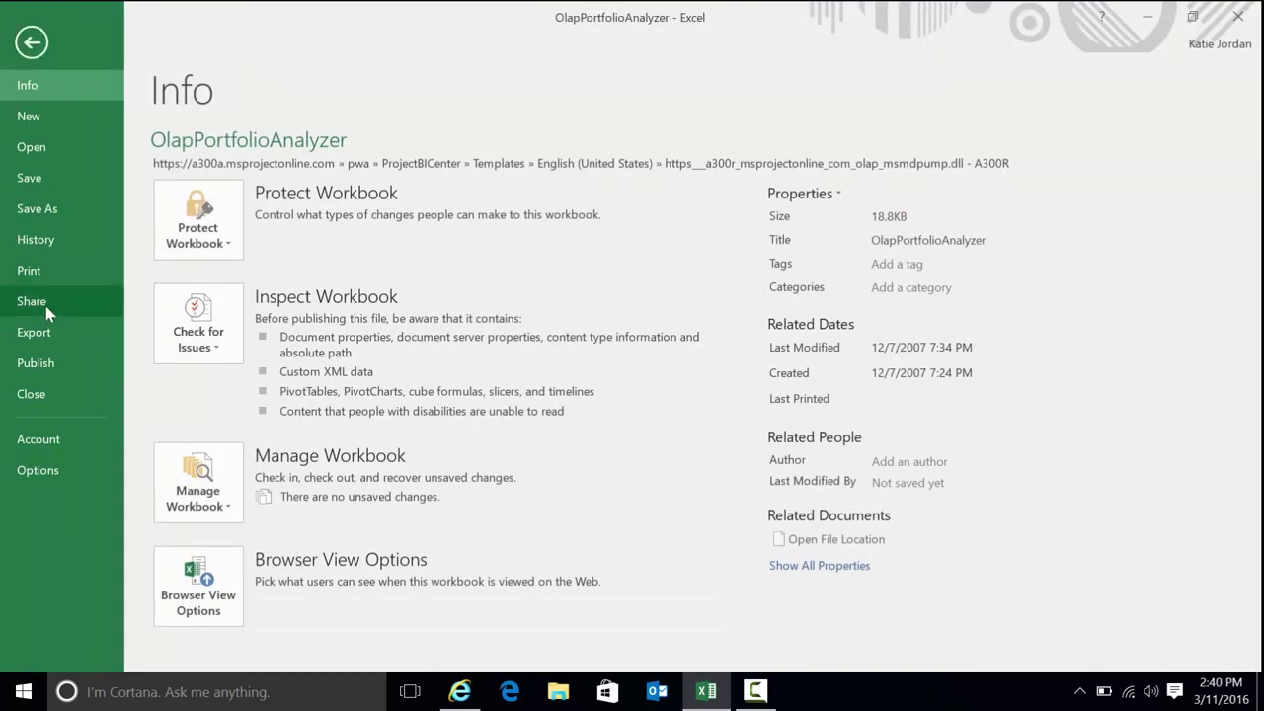
click(52, 215)
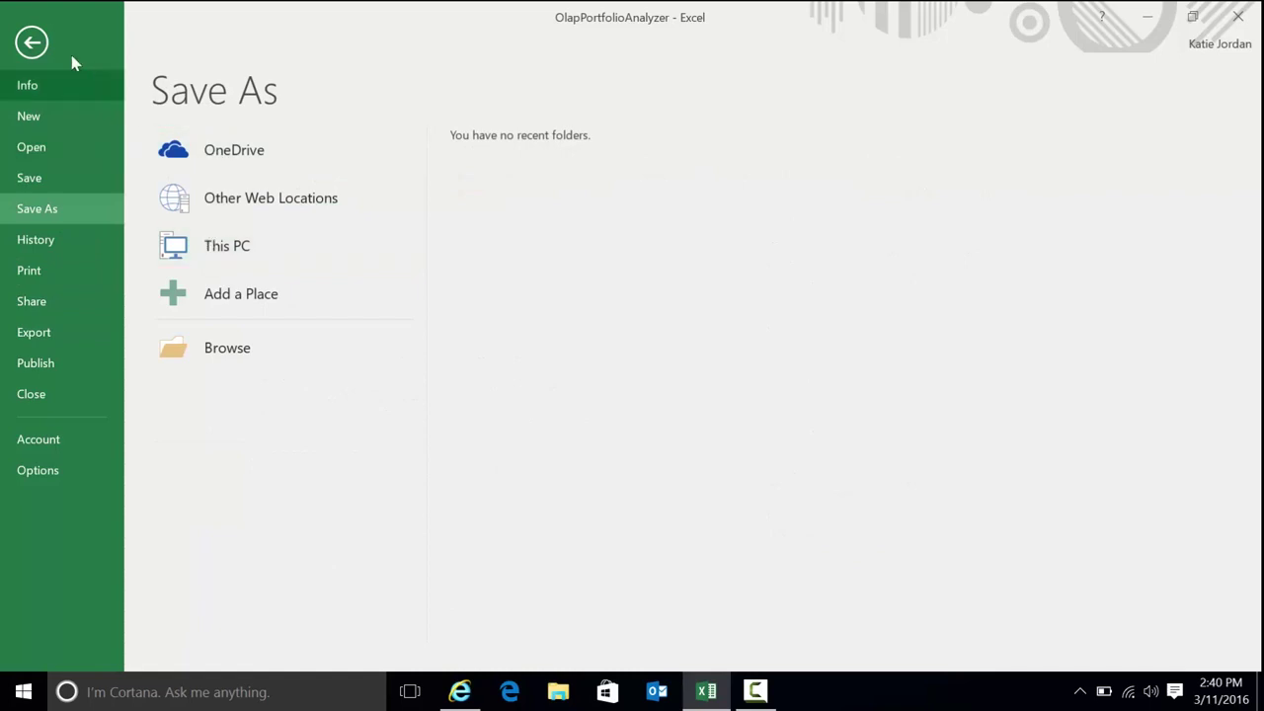
click(35, 41)
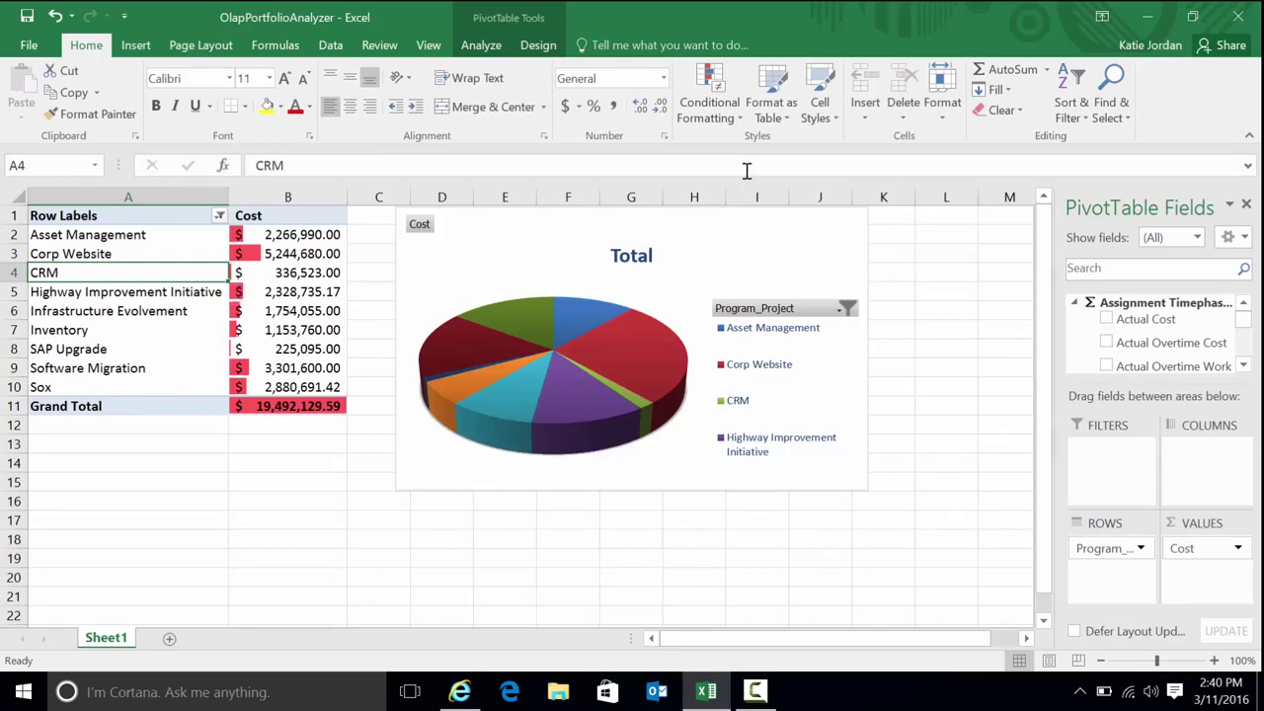
click(1240, 16)
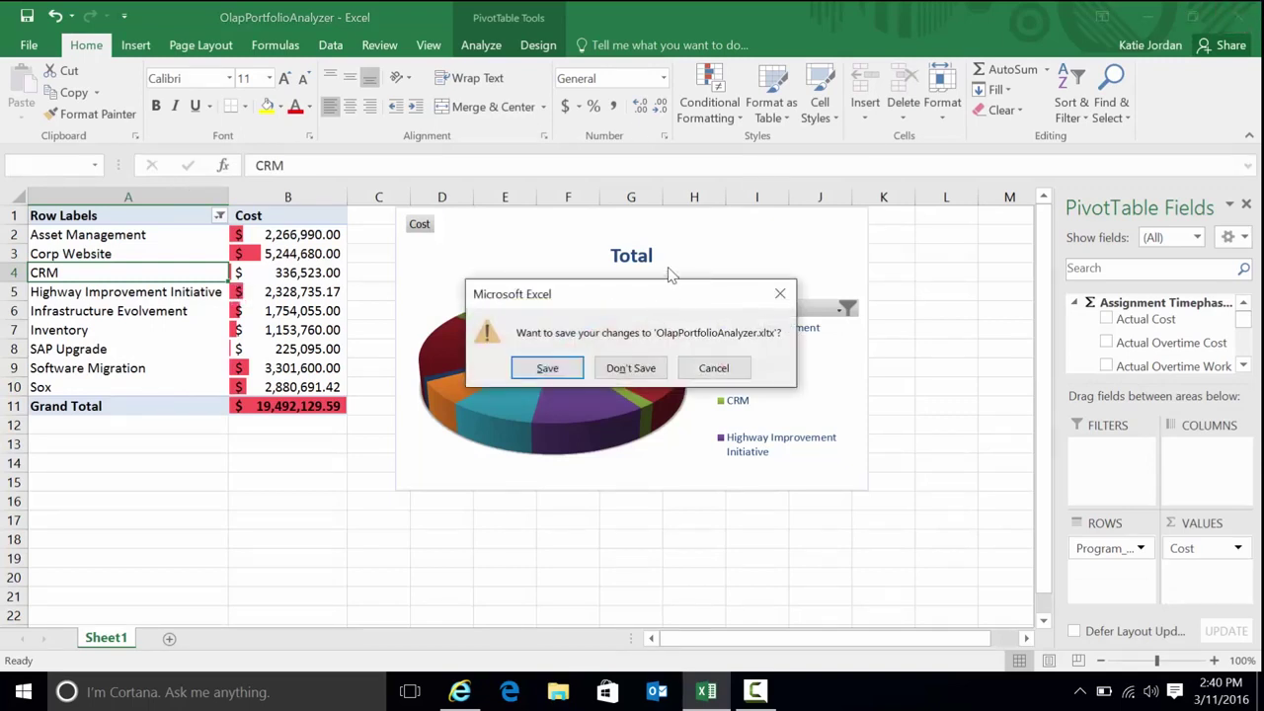
click(606, 373)
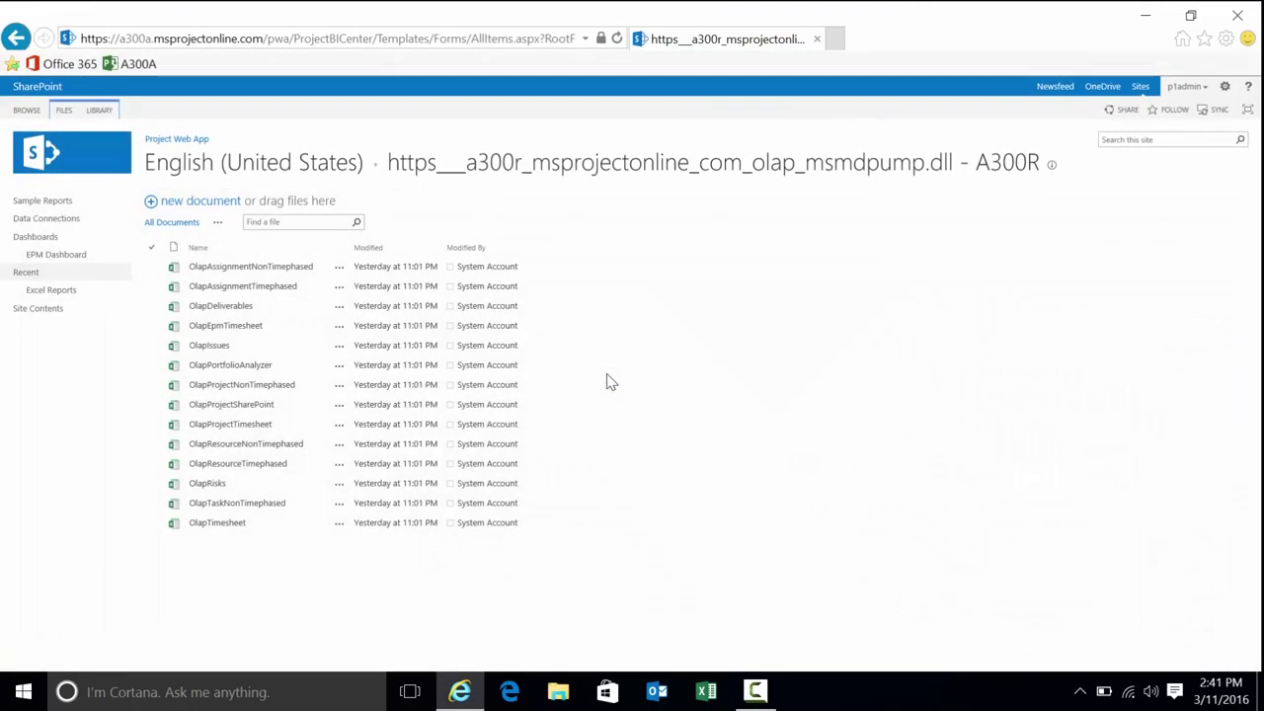
Open the EPM Dashboard and group the Enterprise KPIs report by Program.
click(56, 258)
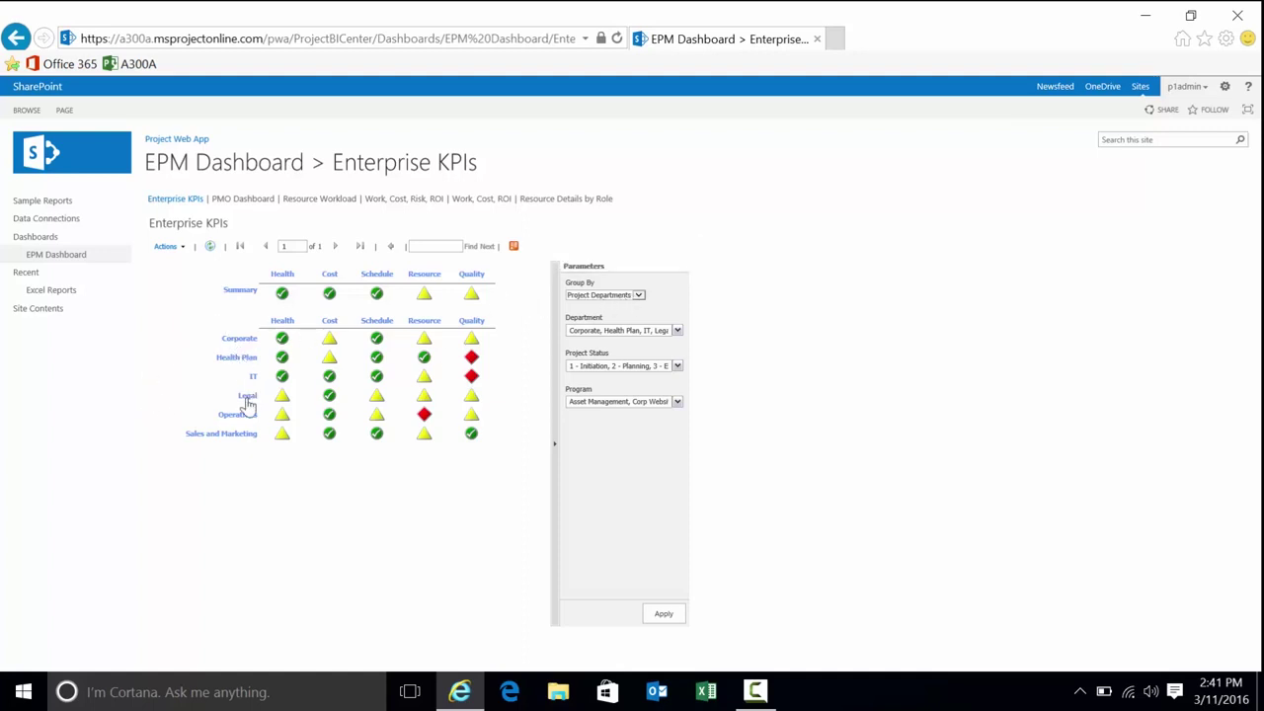
click(638, 295)
click(620, 314)
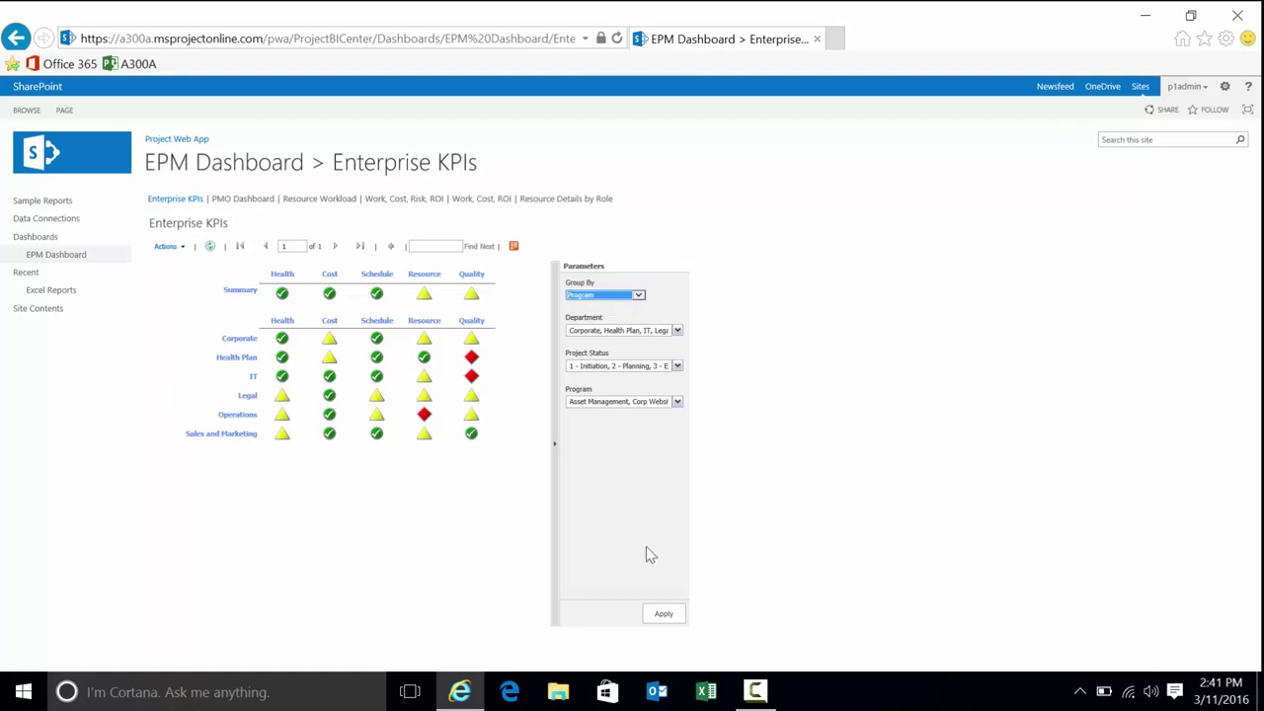
click(663, 617)
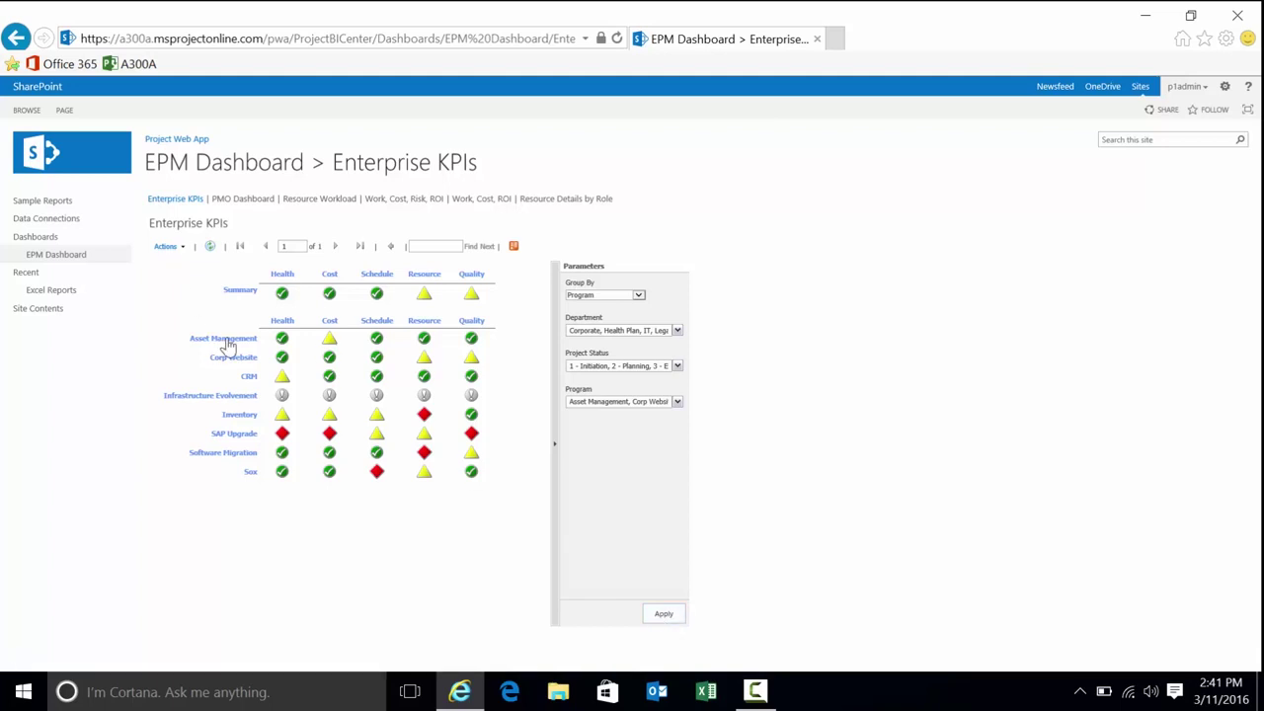
Regroup the Enterprise KPIs report by Project Departments.
click(638, 295)
click(599, 307)
click(660, 614)
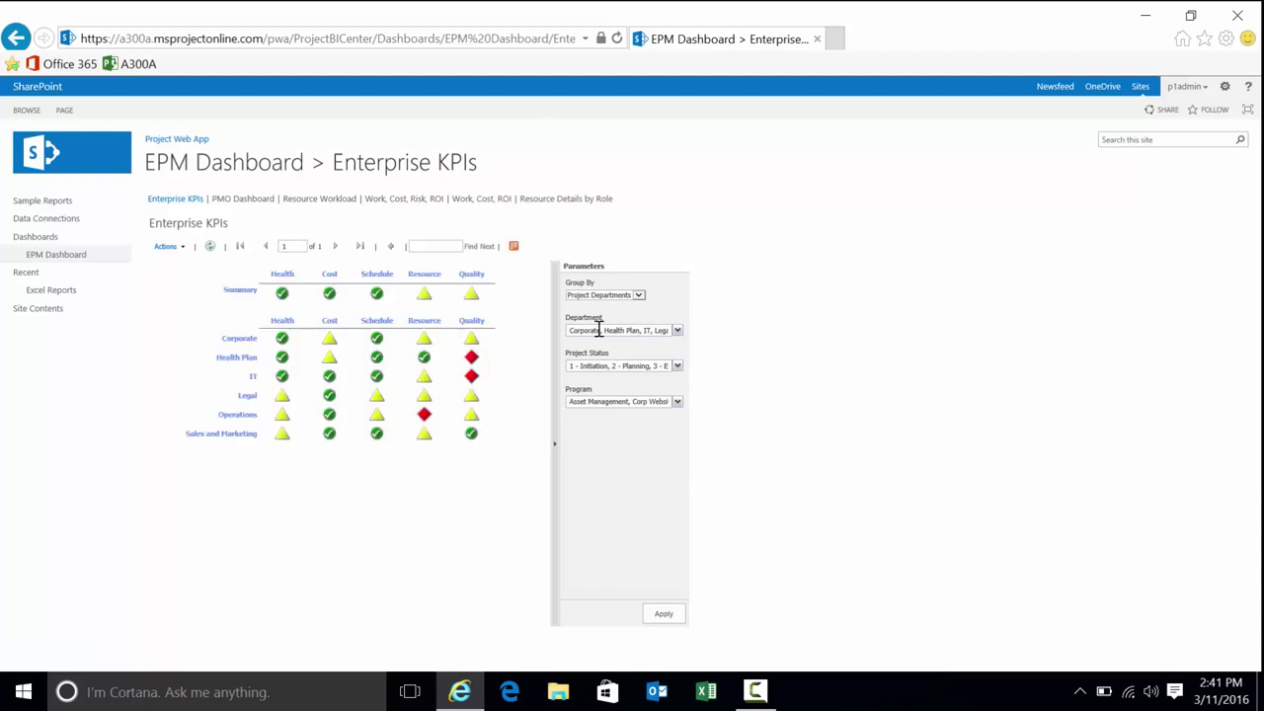
Review the Department, Project Status and Program filter choices of the Enterprise KPIs report.
click(677, 331)
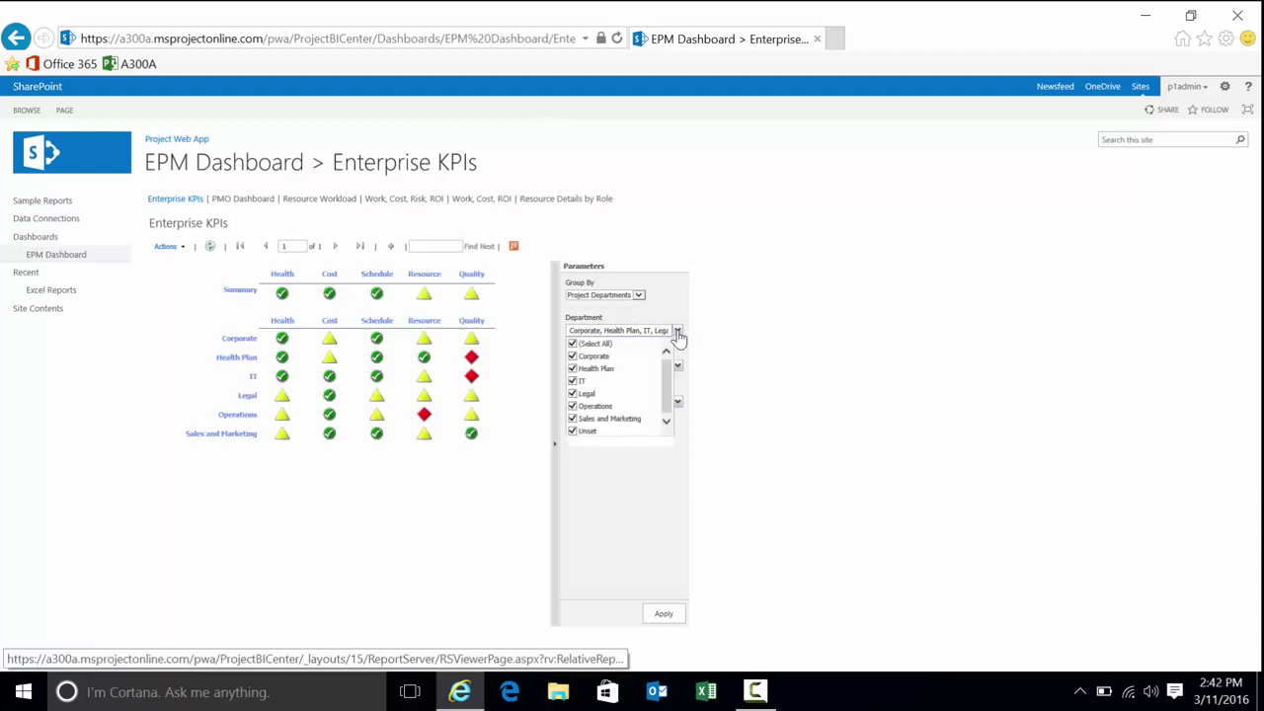
click(677, 332)
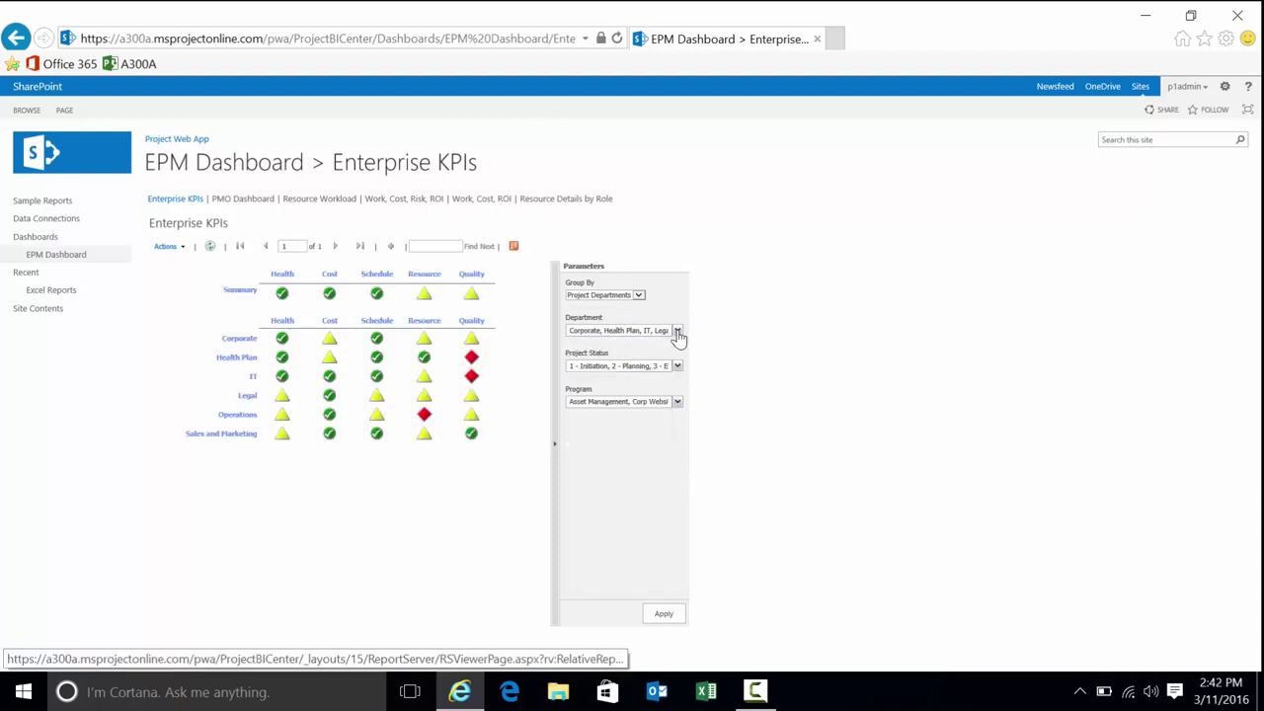
click(677, 367)
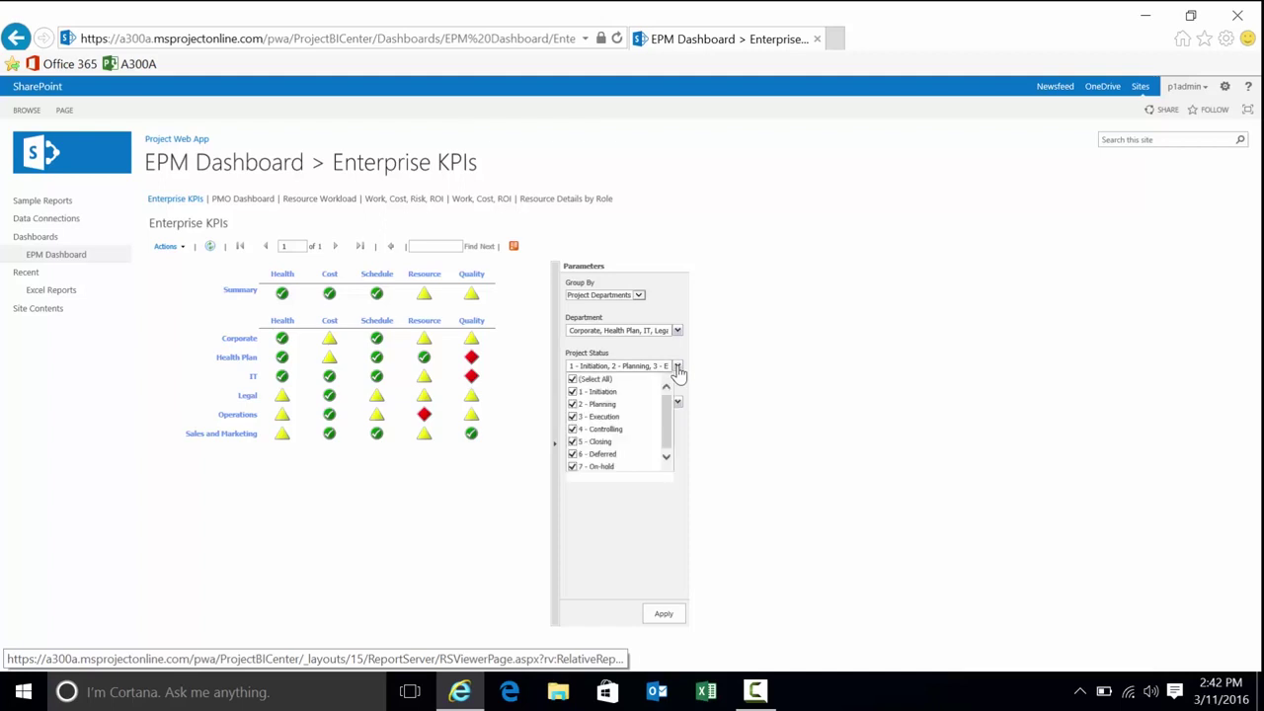
click(677, 367)
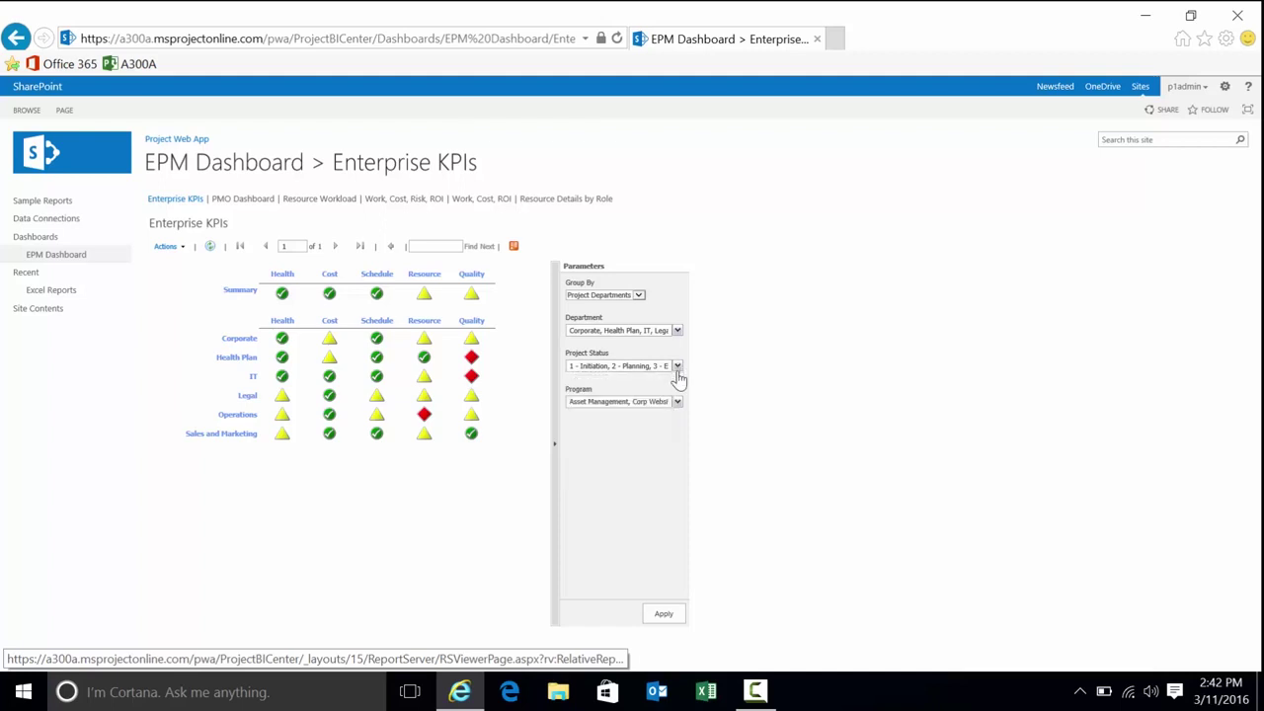
click(678, 403)
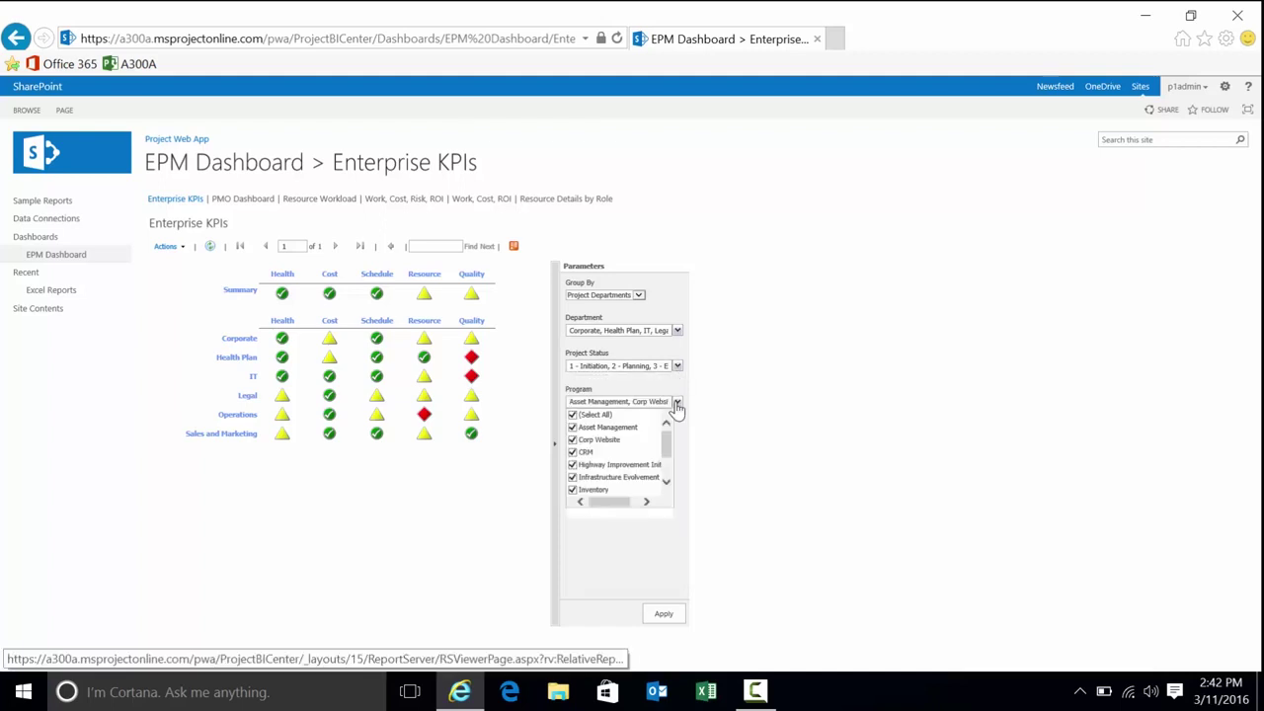
click(677, 403)
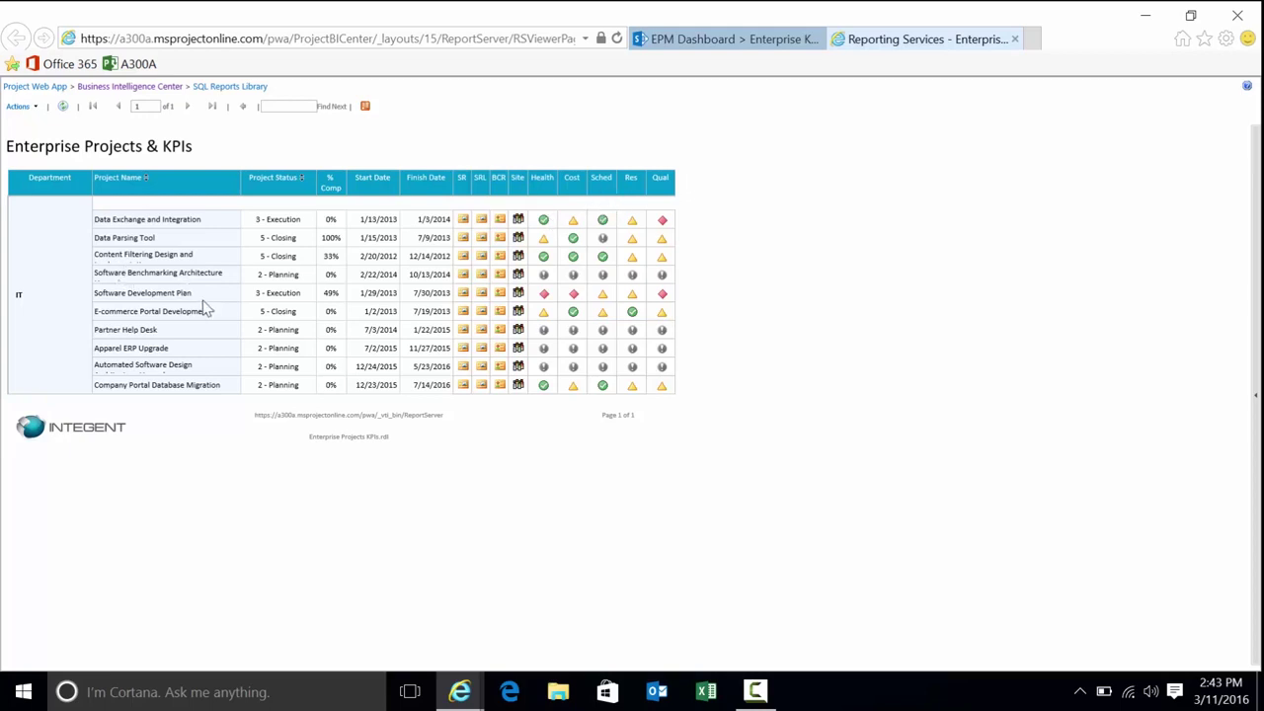
Open the Software Development Plan status report, export it to PDF and open the file in Adobe Reader.
drag(203, 294, 109, 302)
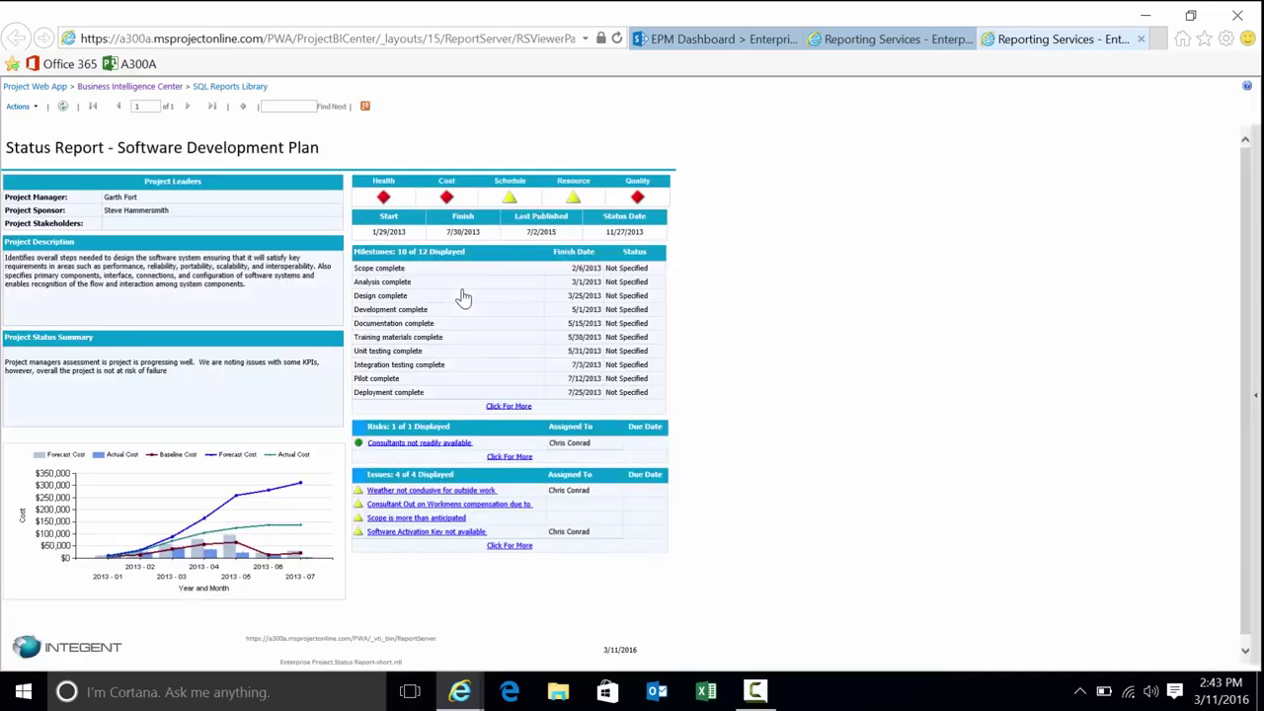
click(25, 107)
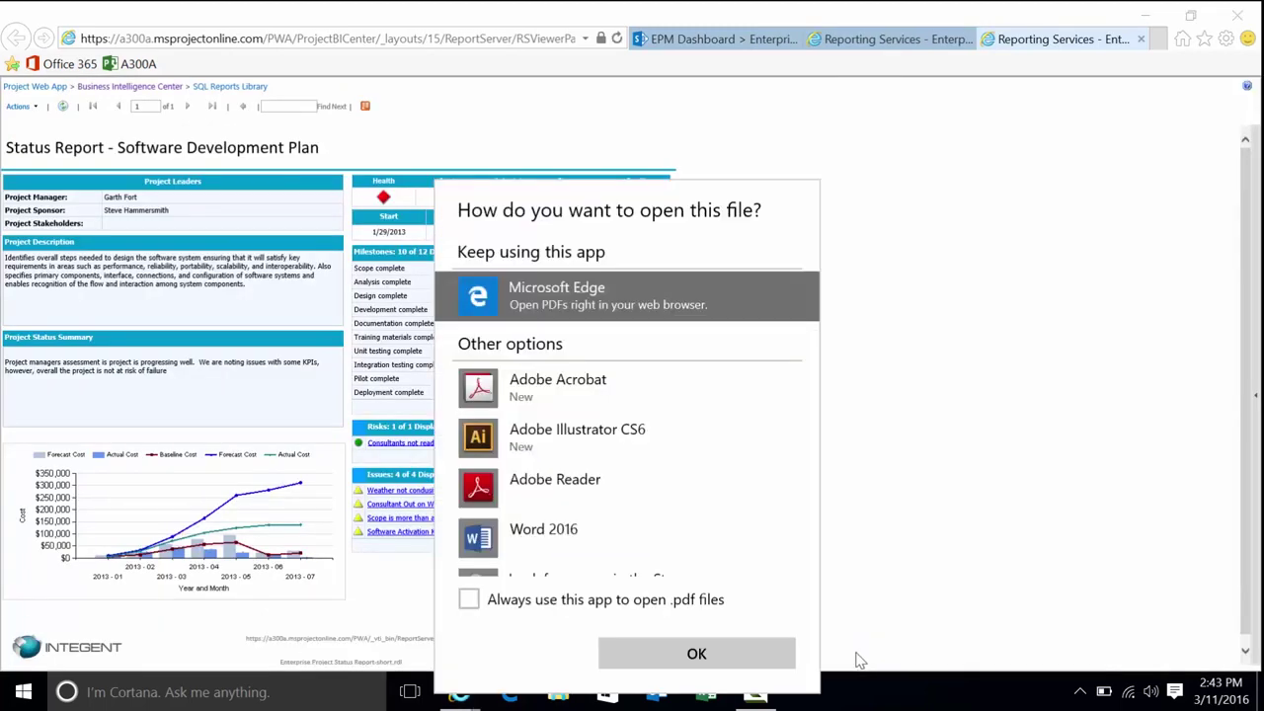
click(568, 488)
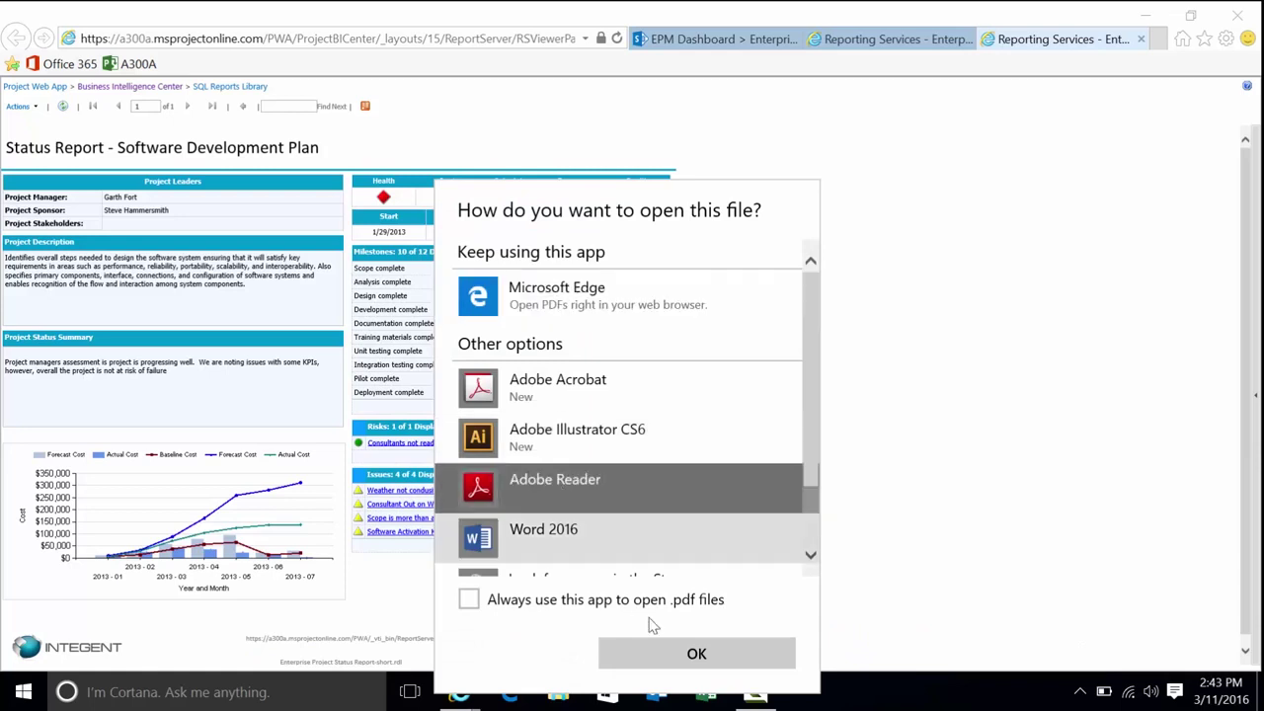
click(670, 601)
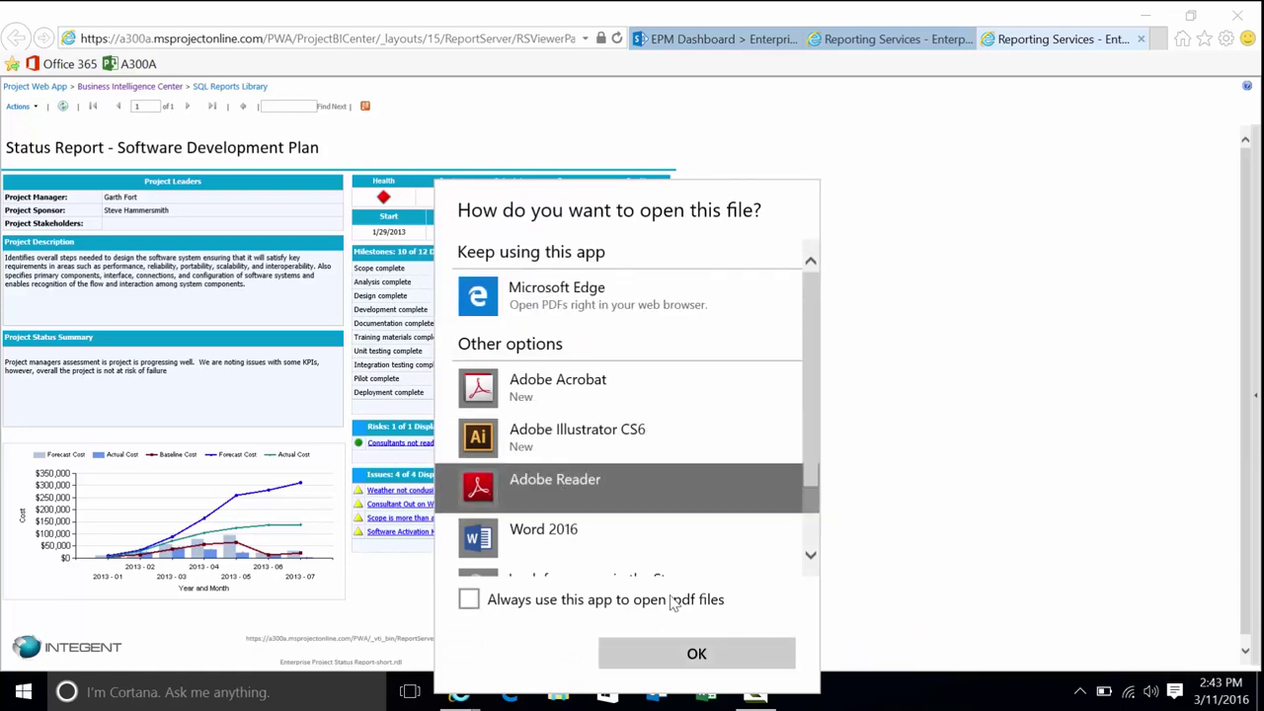
click(697, 654)
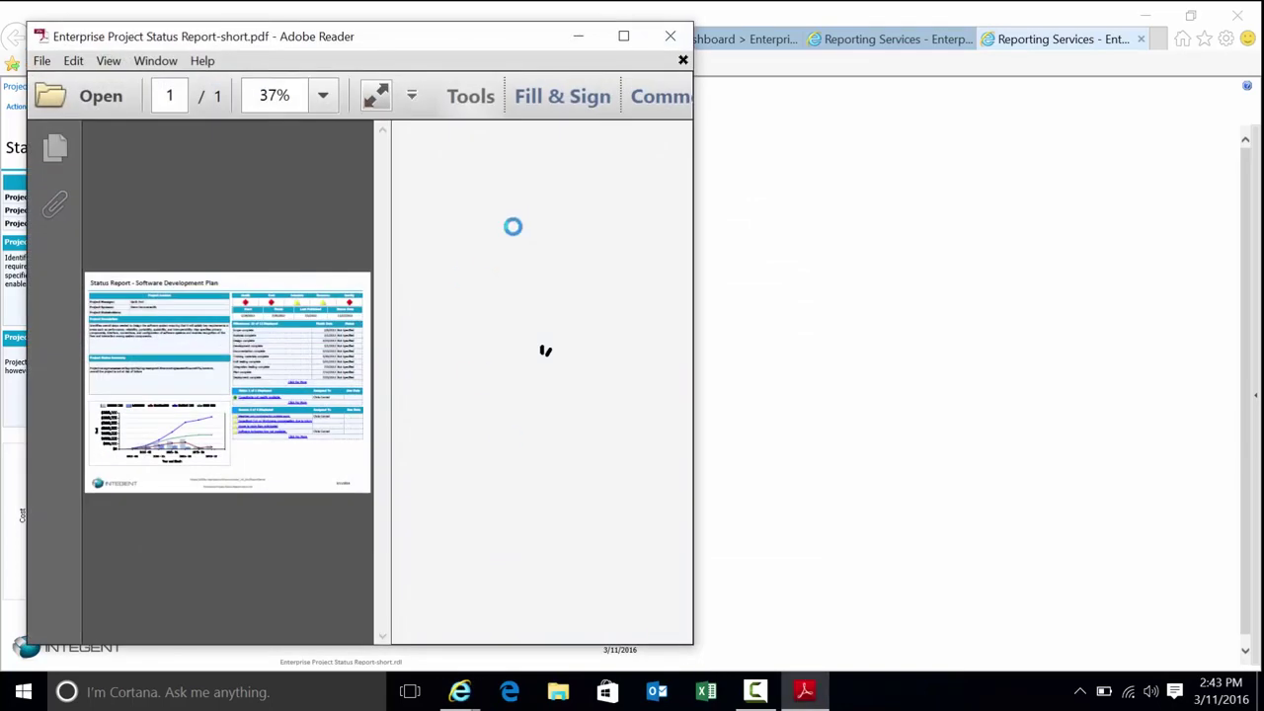
Maximize the exported status report for viewing, and close the PDF and Adobe Reader.
click(623, 39)
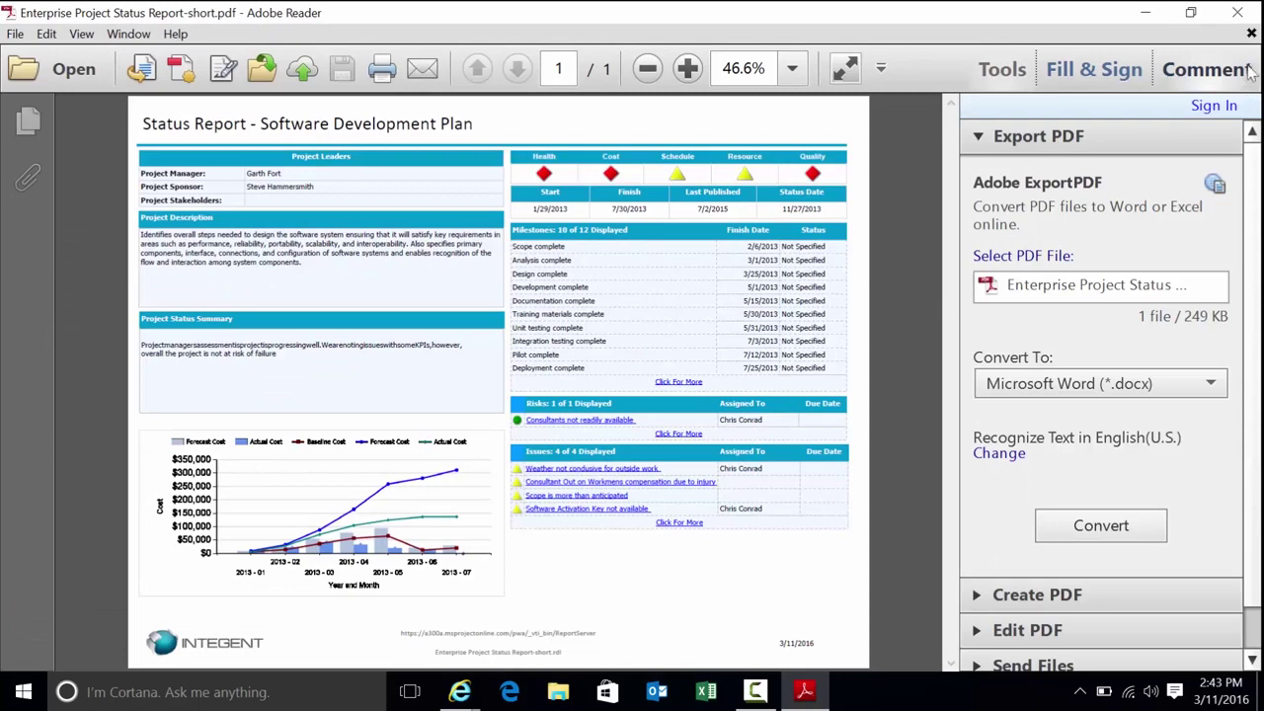
click(1251, 34)
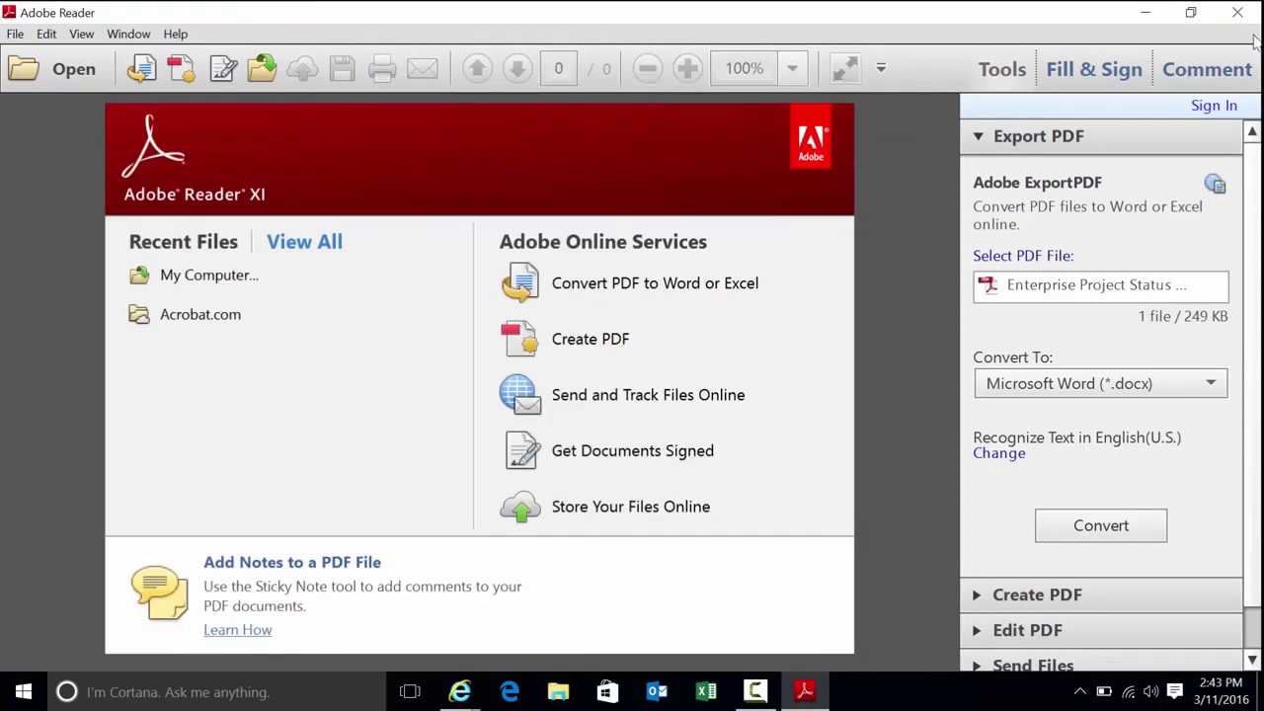
click(1237, 12)
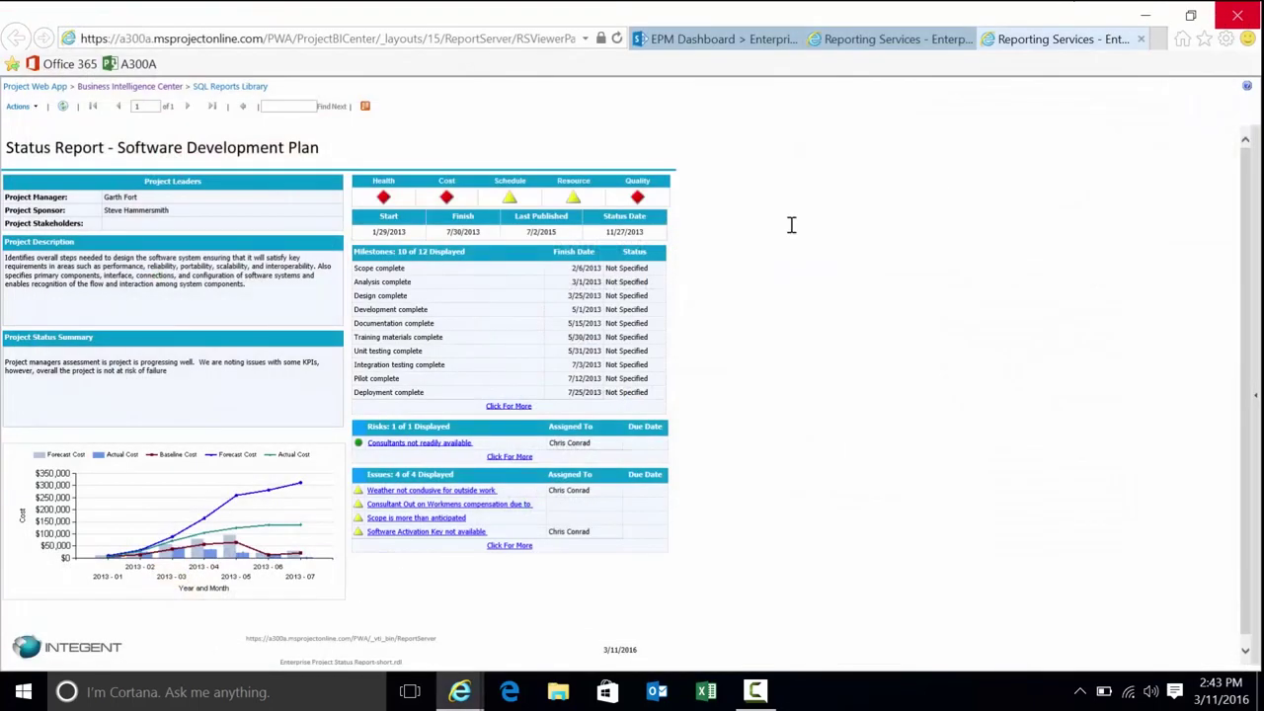
Export the Software Development Plan status report to PDF again, open it and hide the tools pane beside the page.
click(18, 106)
mouse_move(105, 191)
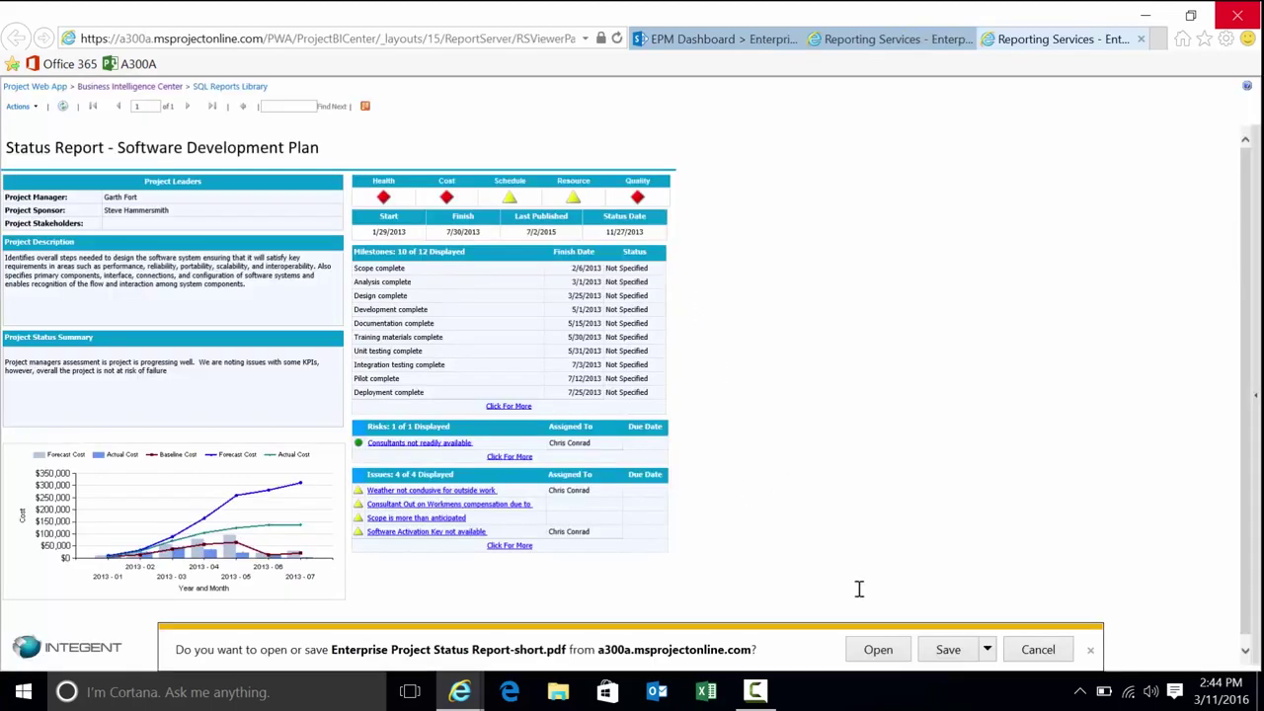
click(876, 649)
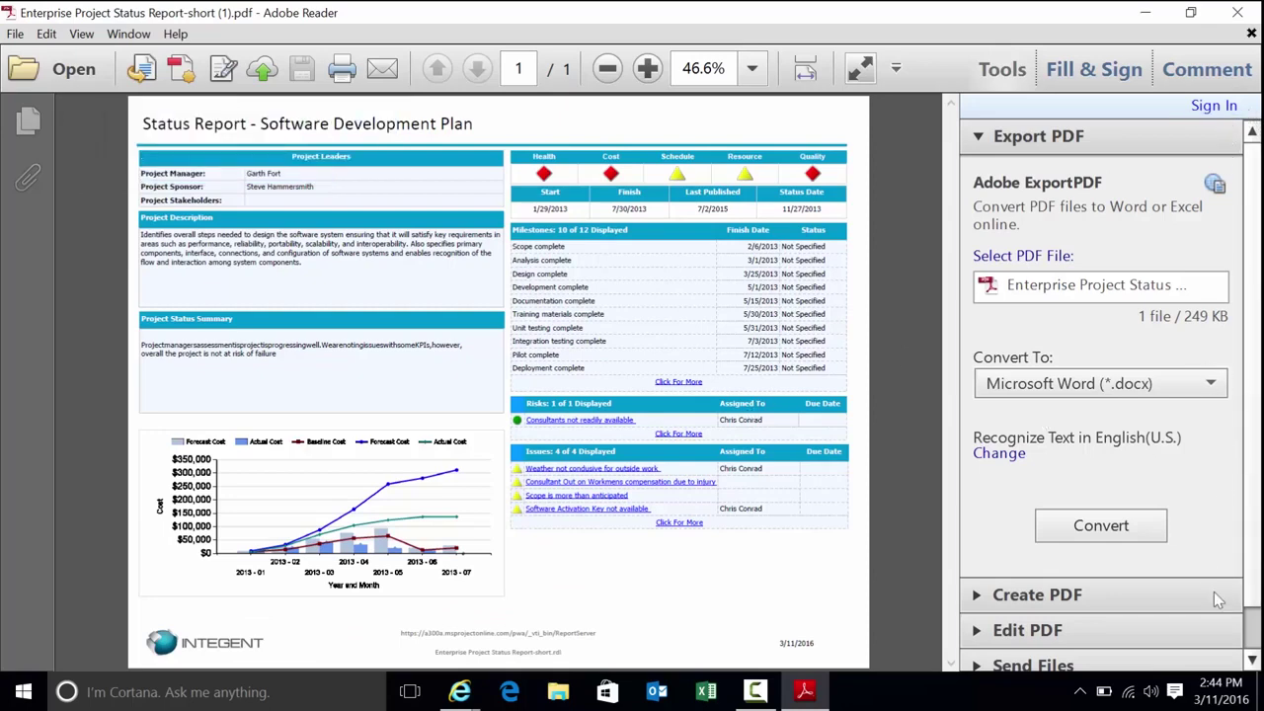
scroll(1219, 424, down, 2)
scroll(1230, 296, up, 2)
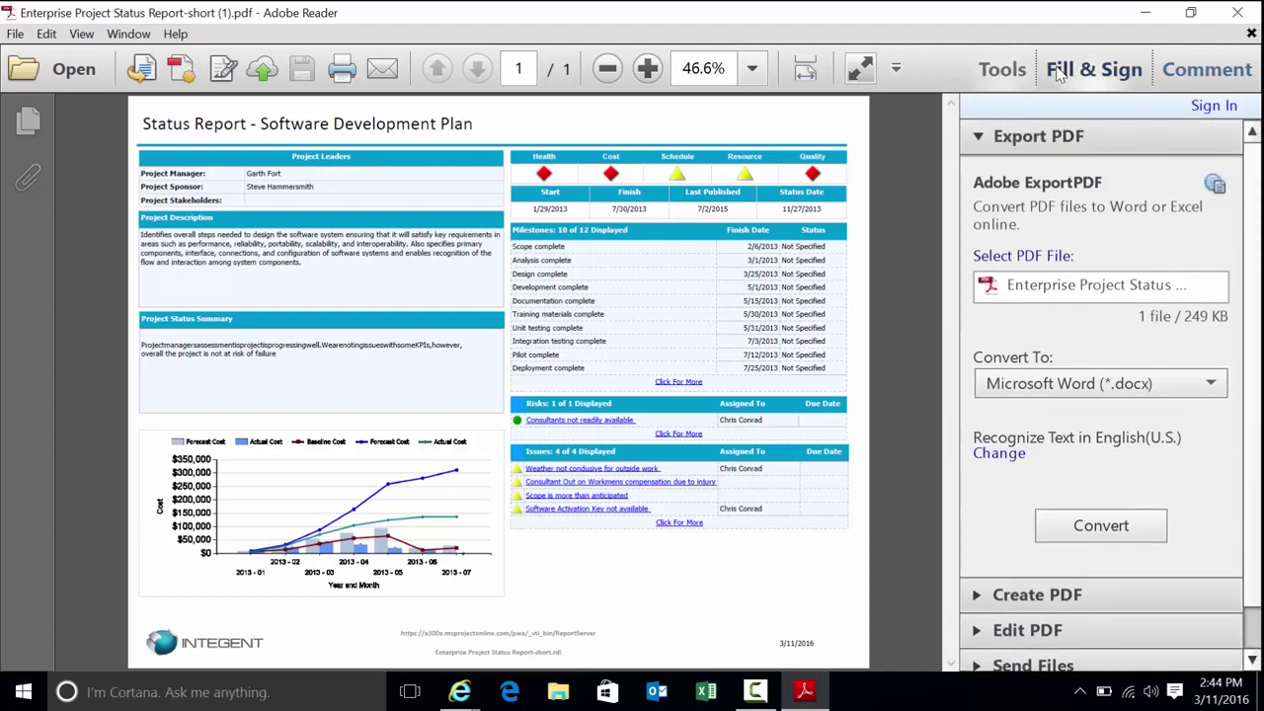
click(1006, 71)
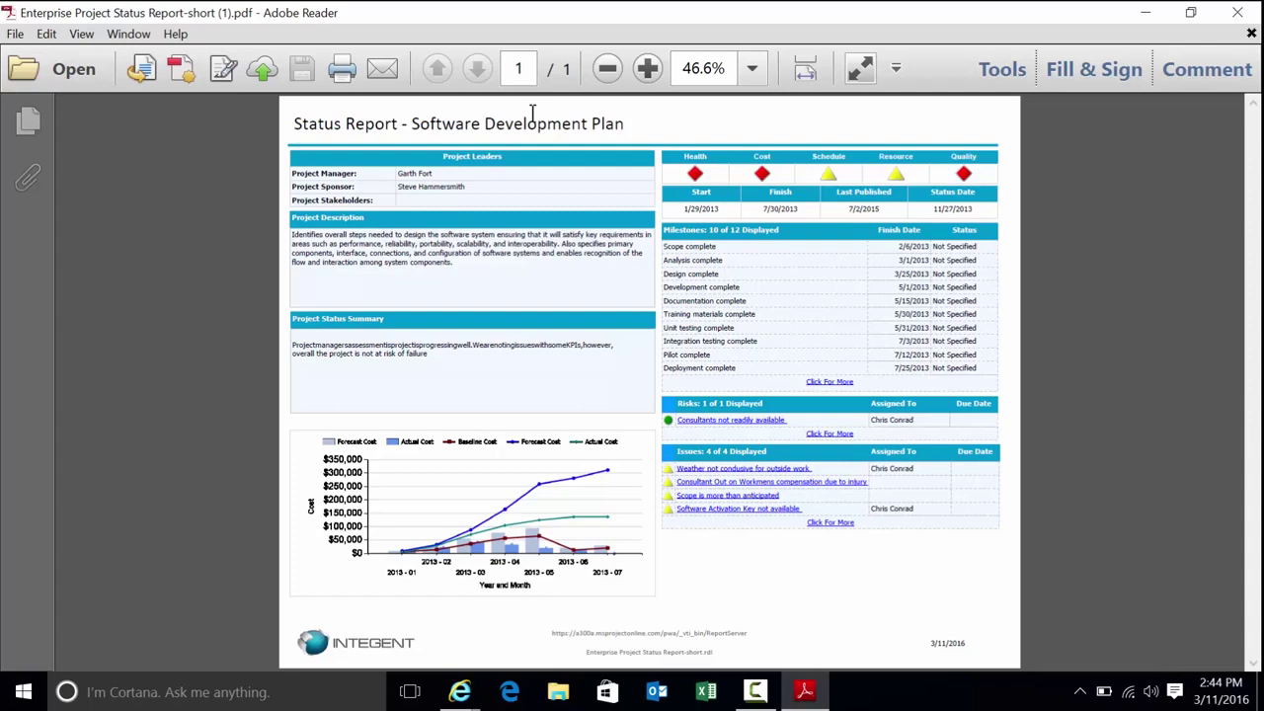
Examine the PDF status report's title, project leaders, description, status summary and milestones.
drag(426, 122, 654, 123)
click(613, 124)
drag(438, 166, 488, 150)
drag(327, 235, 433, 260)
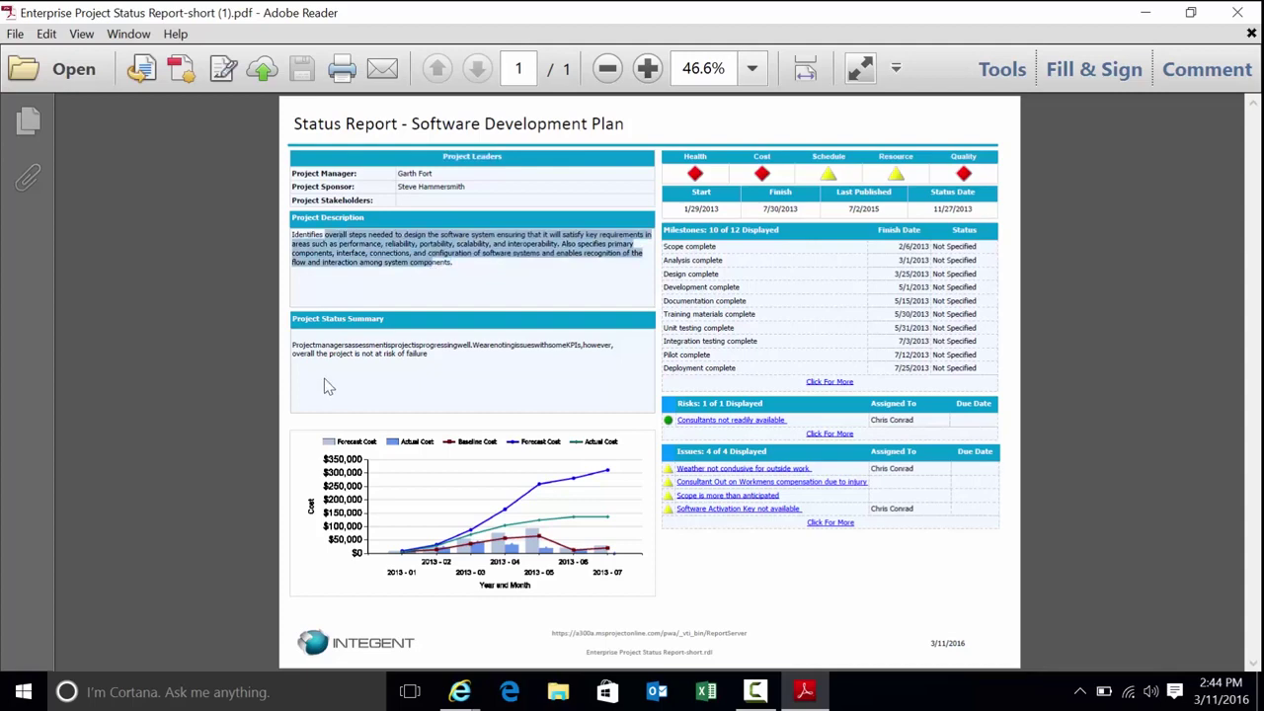
drag(308, 339, 445, 346)
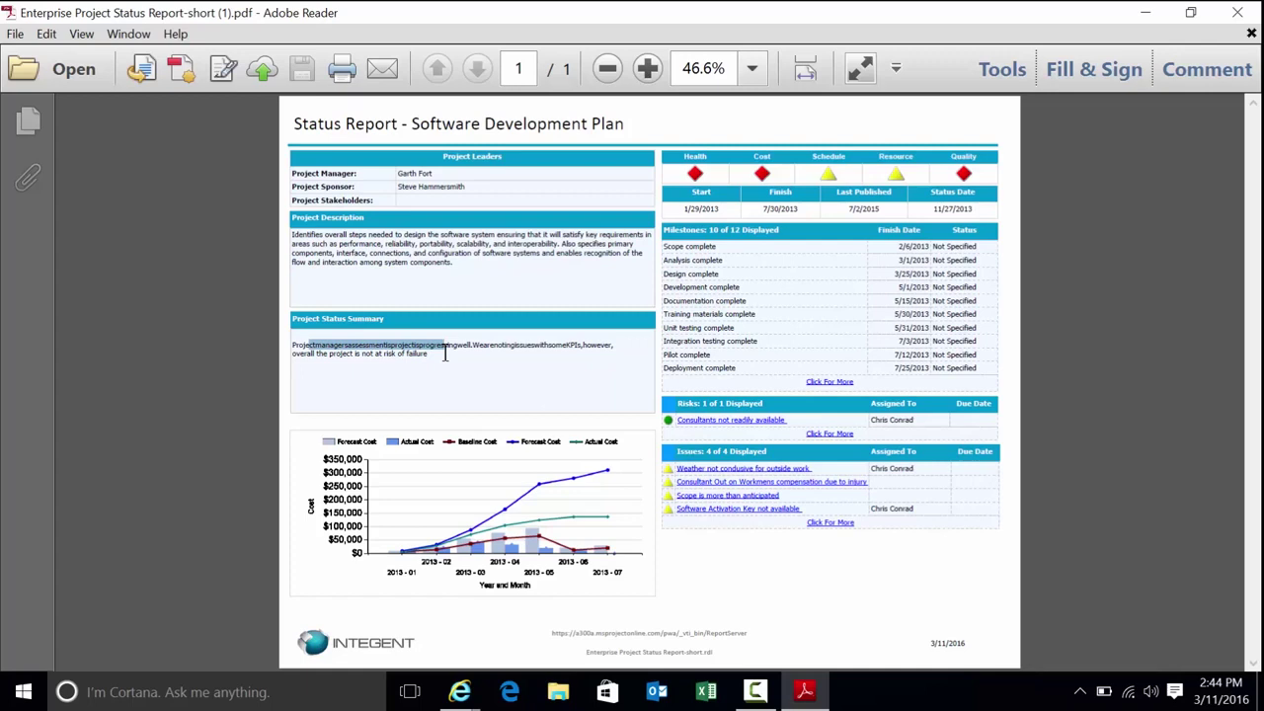
drag(443, 356, 328, 344)
drag(675, 229, 775, 240)
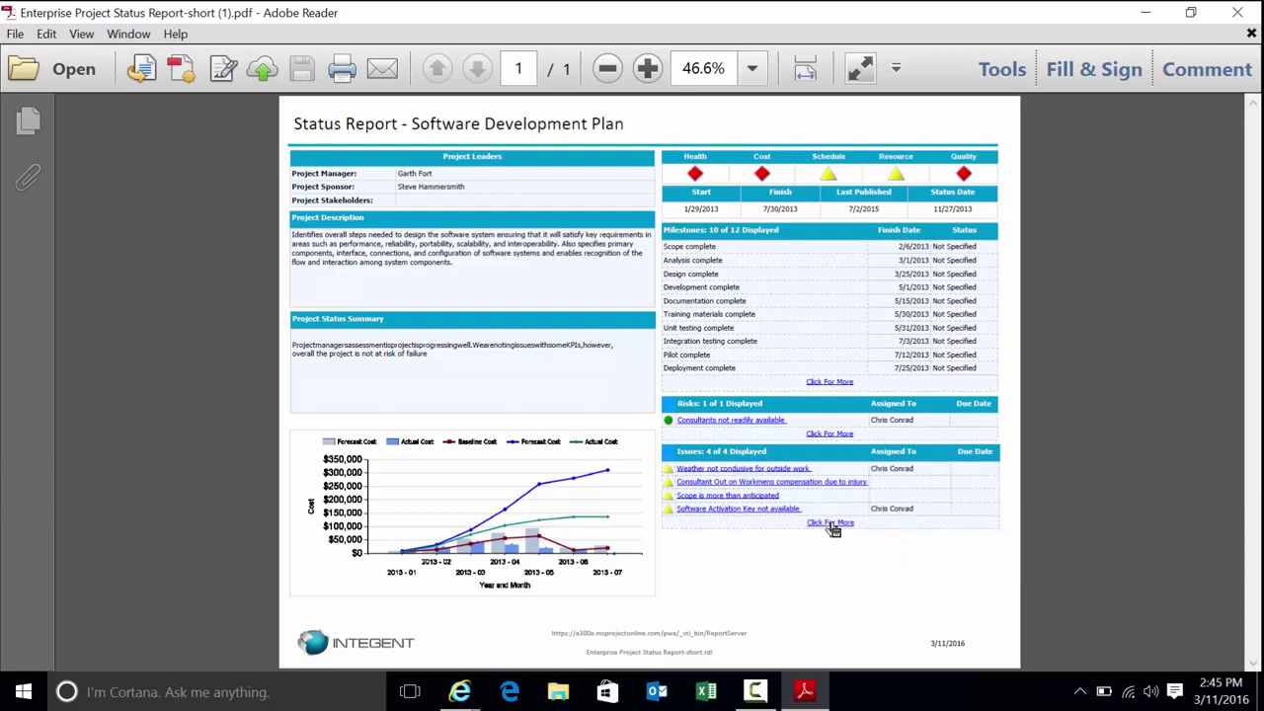
Return to the browser and open the Software Development Plan project site from the Enterprise Projects & KPIs report.
click(1148, 16)
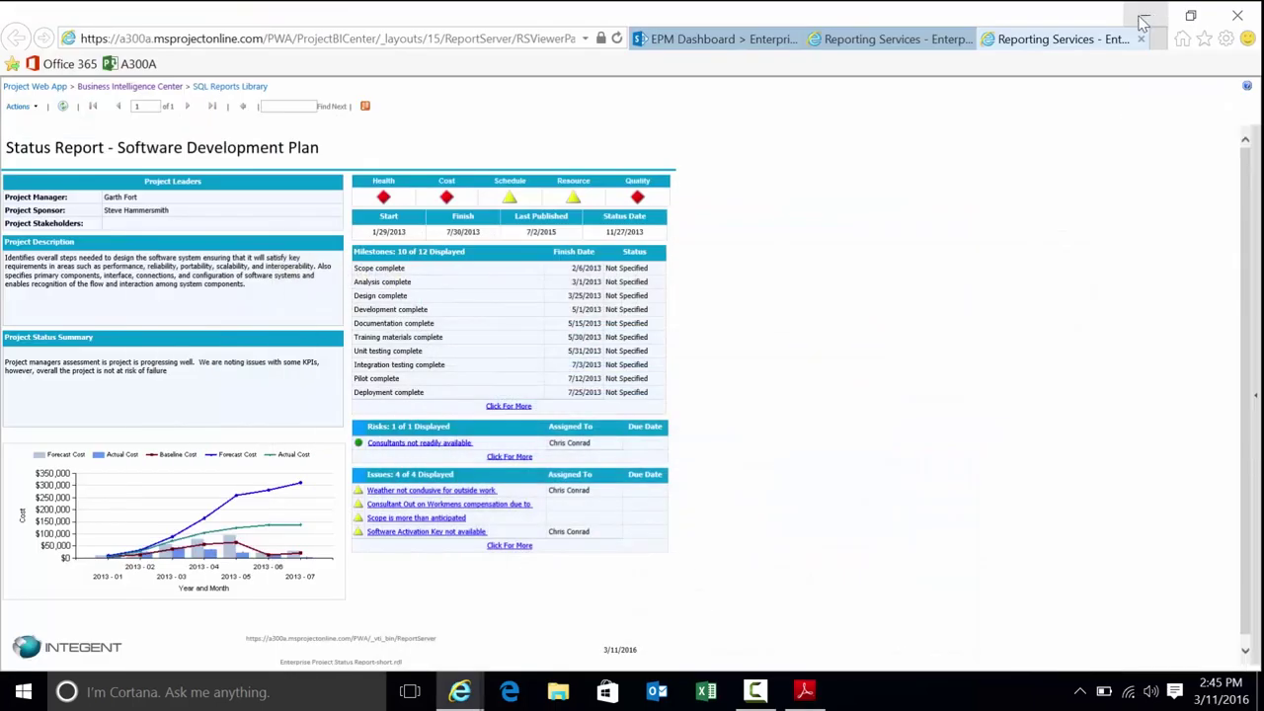
click(903, 39)
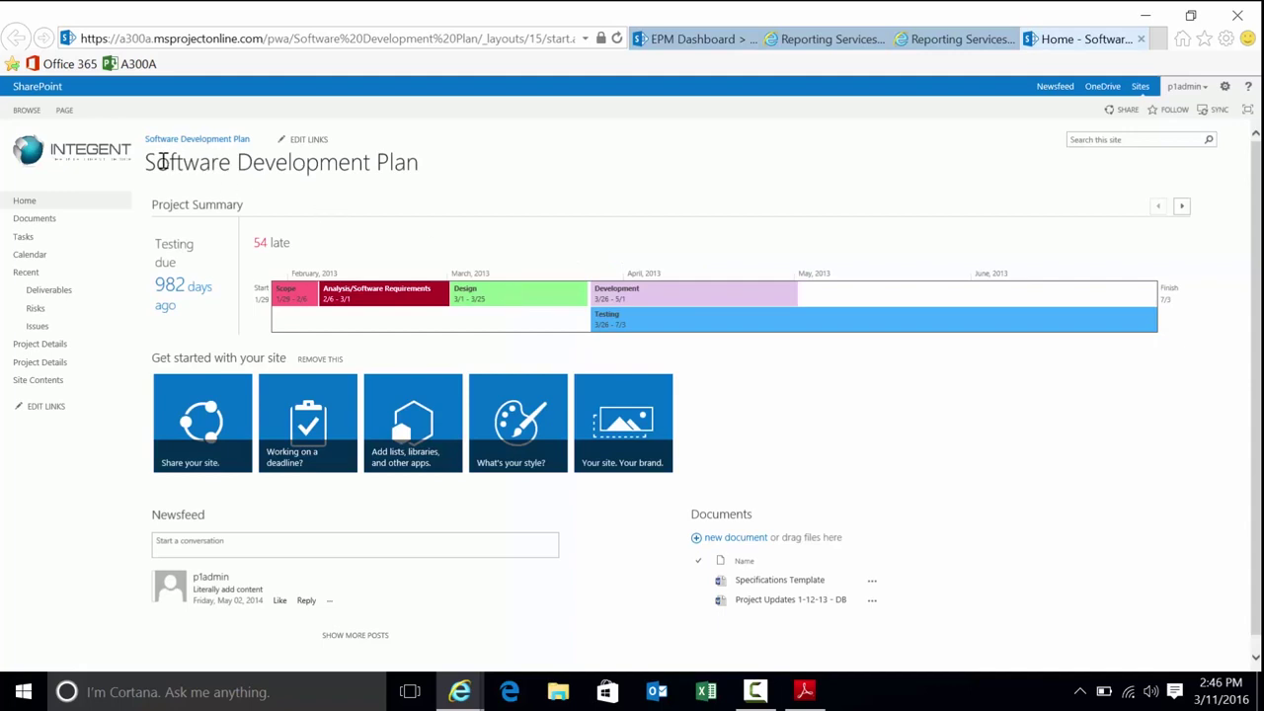
drag(160, 160, 444, 160)
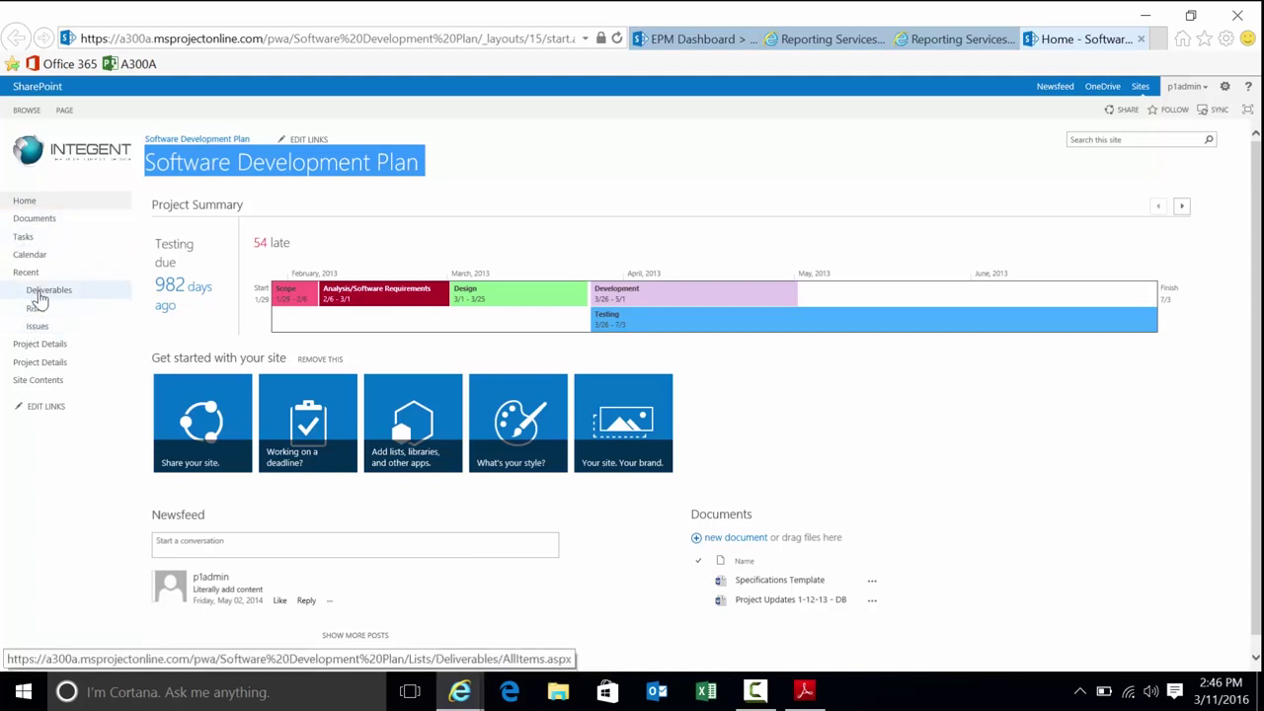
Review the document options for Project Updates 1-12-13 - DB in the site's Documents library and return to the status report.
click(45, 221)
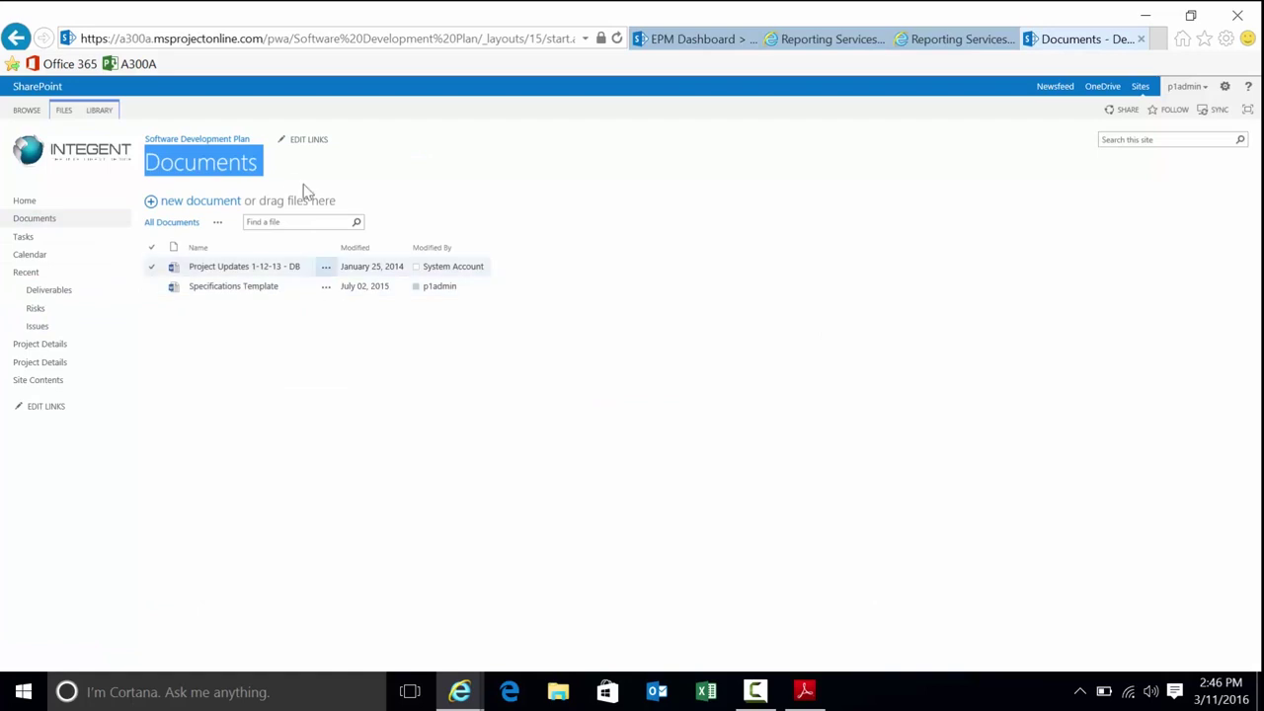
click(312, 292)
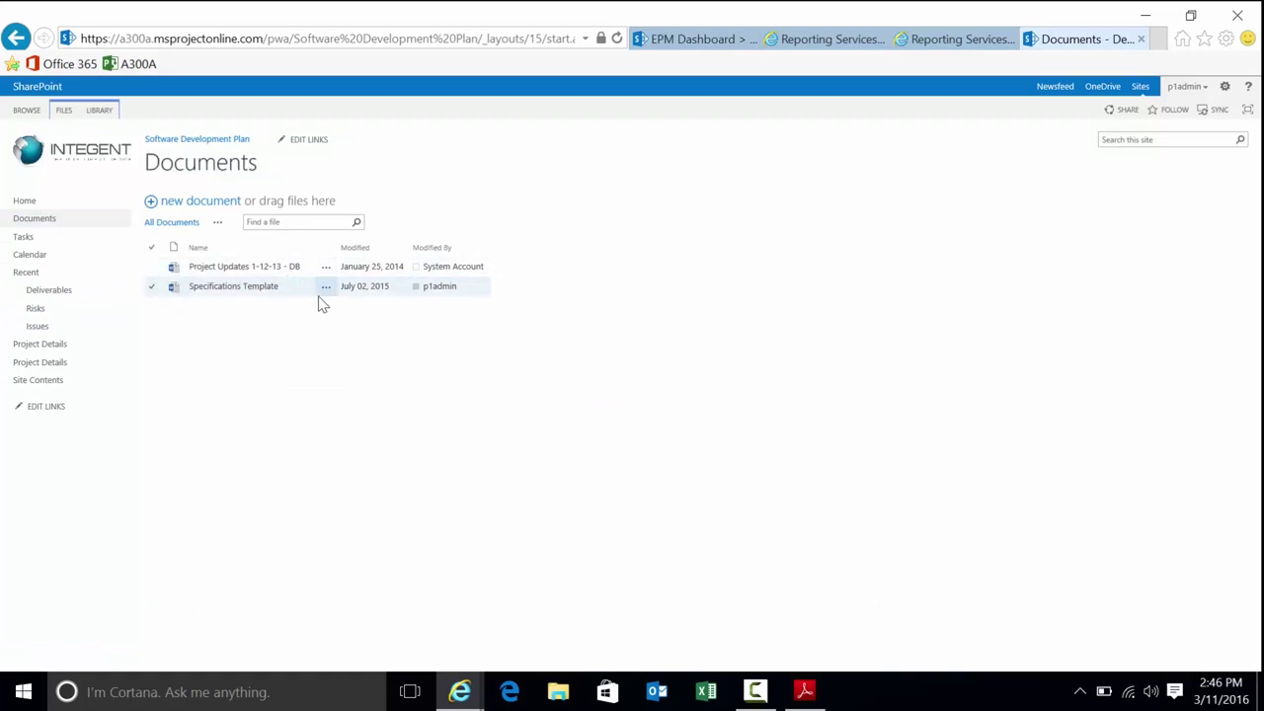
click(325, 270)
click(326, 269)
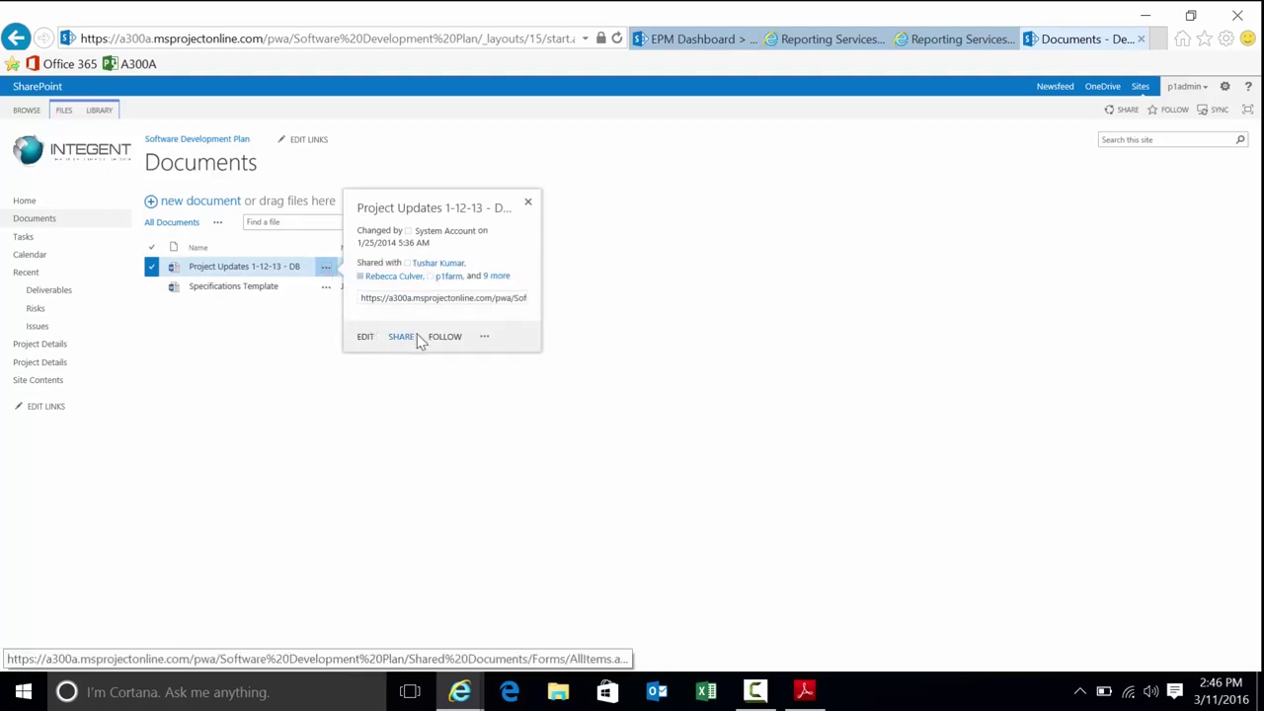
click(485, 338)
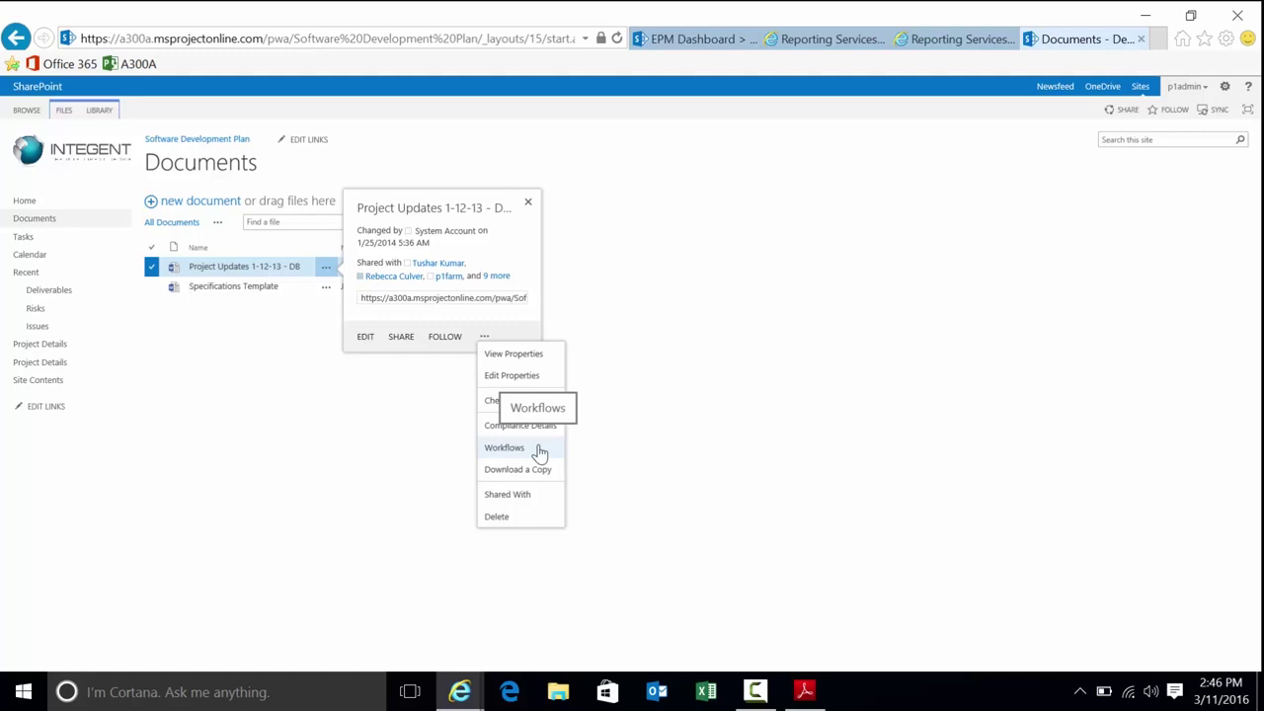
click(348, 441)
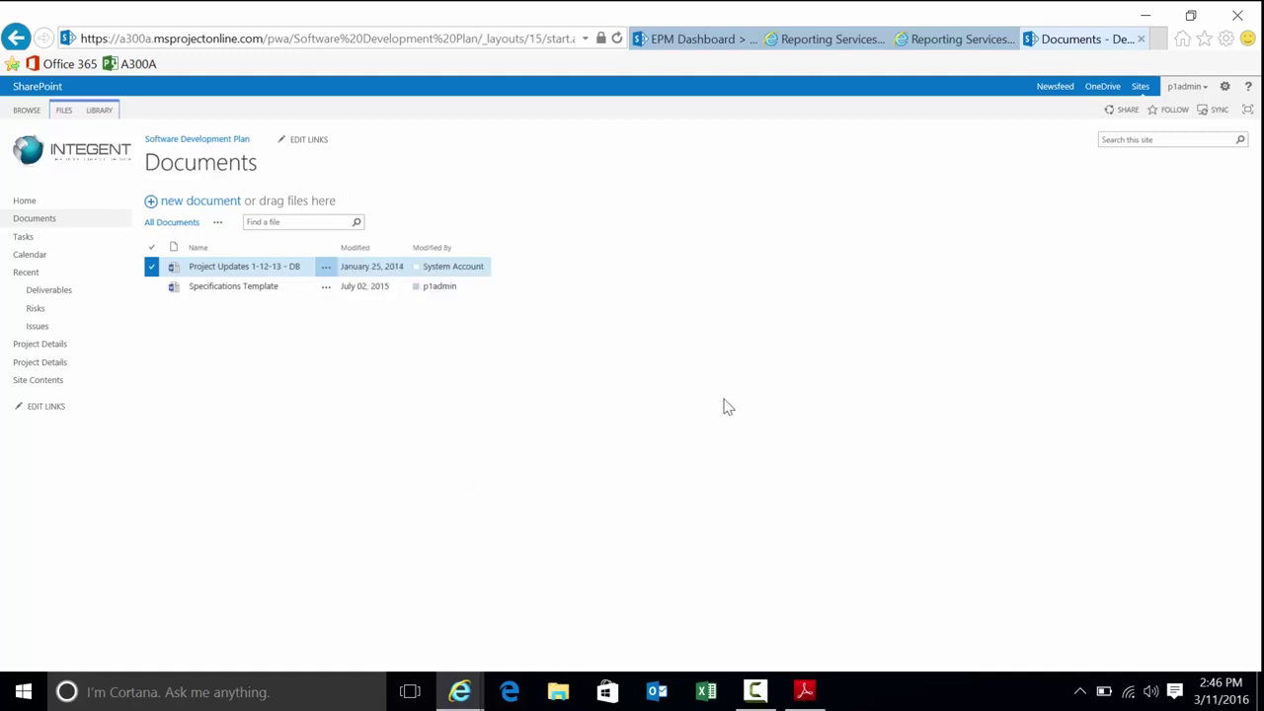
click(956, 40)
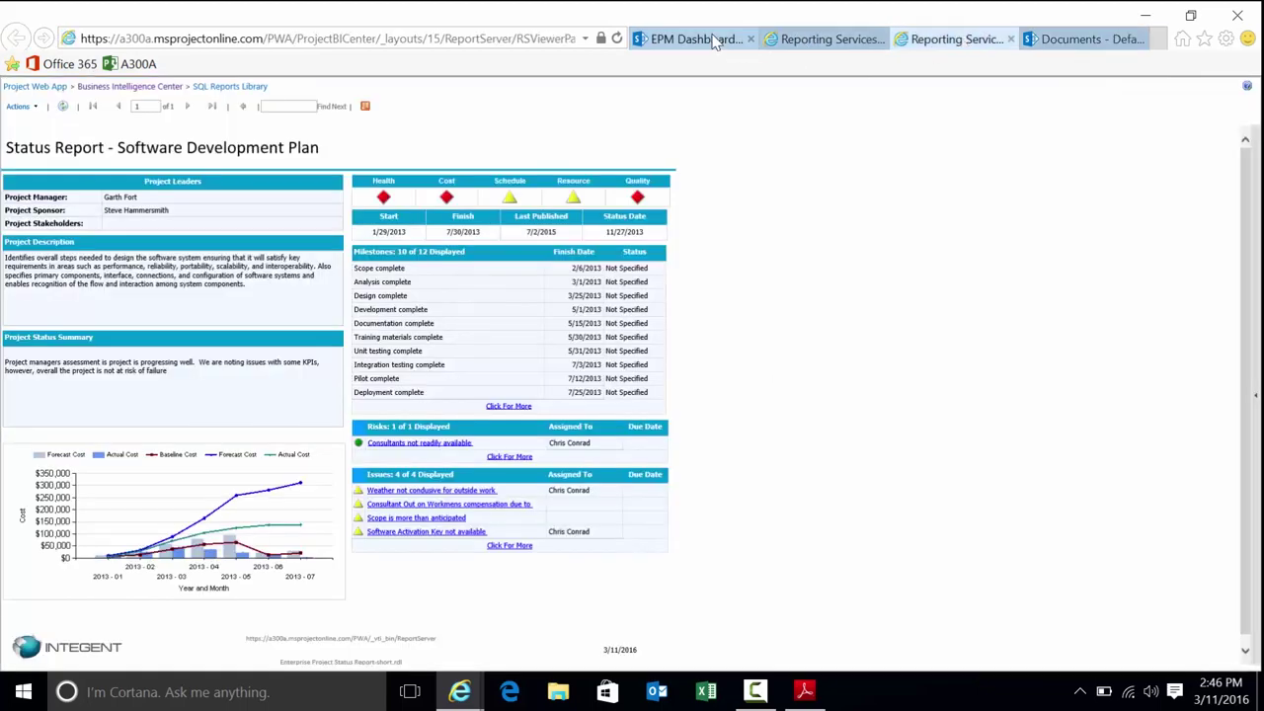